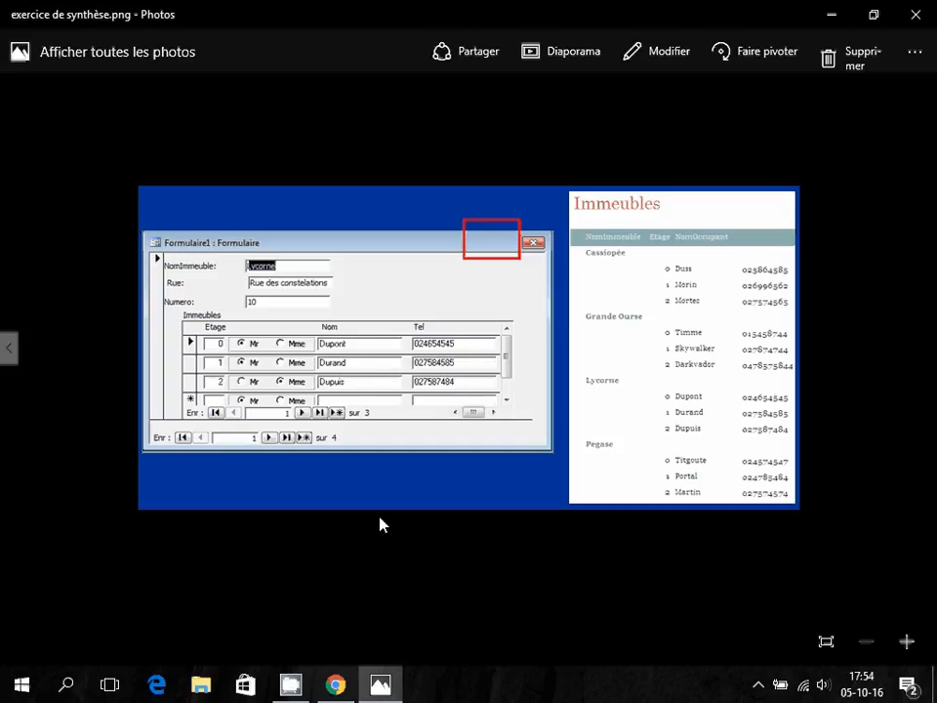
# Launch Microsoft Office Access 2007 from the Microsoft Office folder in the Start menu.
pyautogui.click(24, 687)
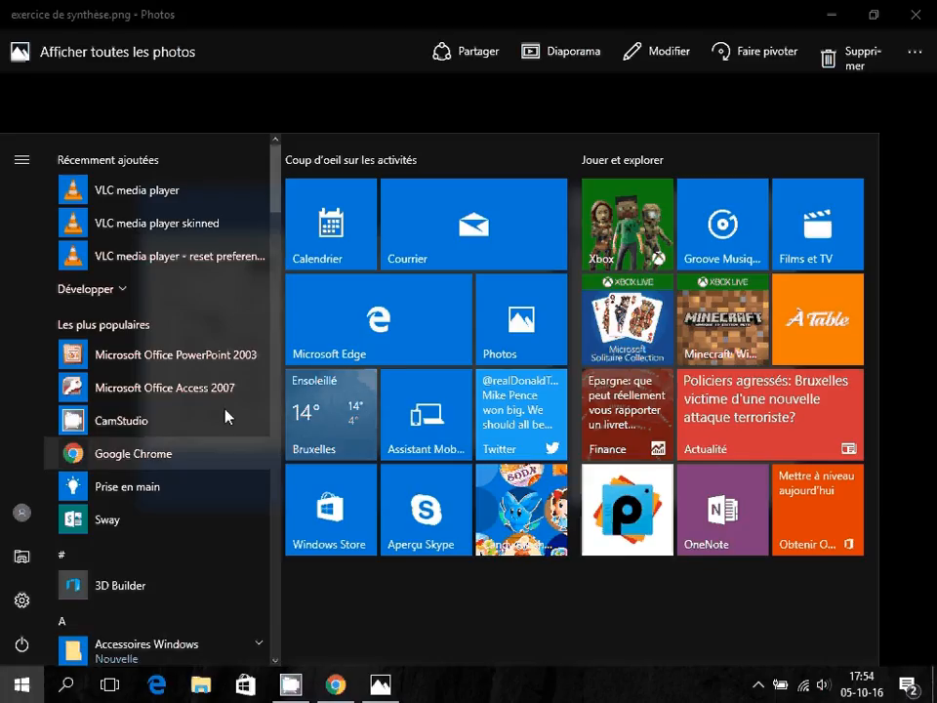
pyautogui.moveTo(275, 187); pyautogui.dragTo(267, 464)
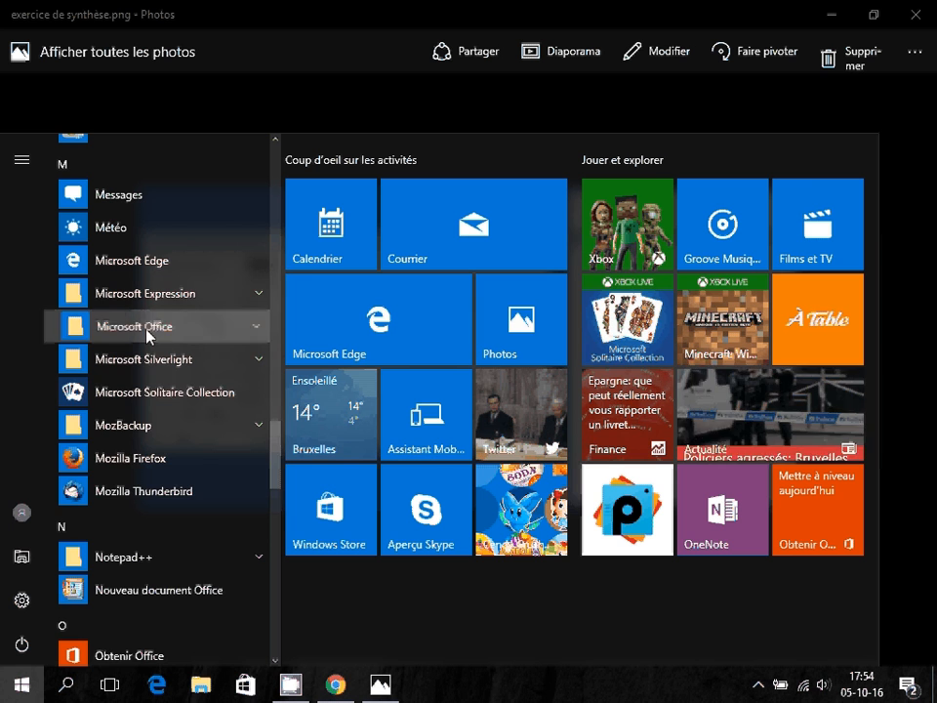
pyautogui.click(147, 326)
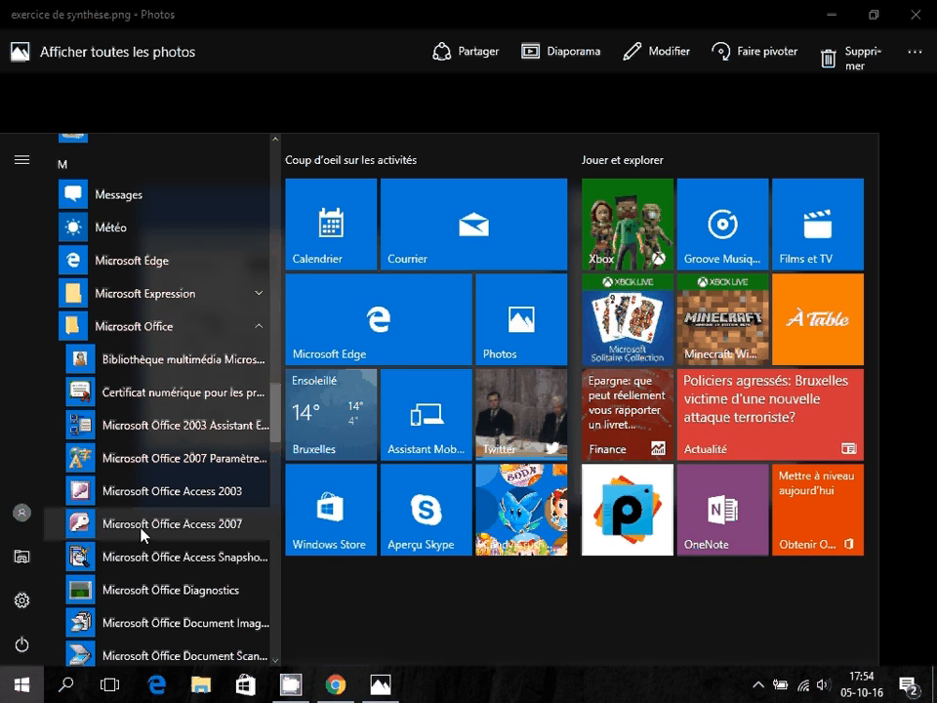
pyautogui.click(140, 528)
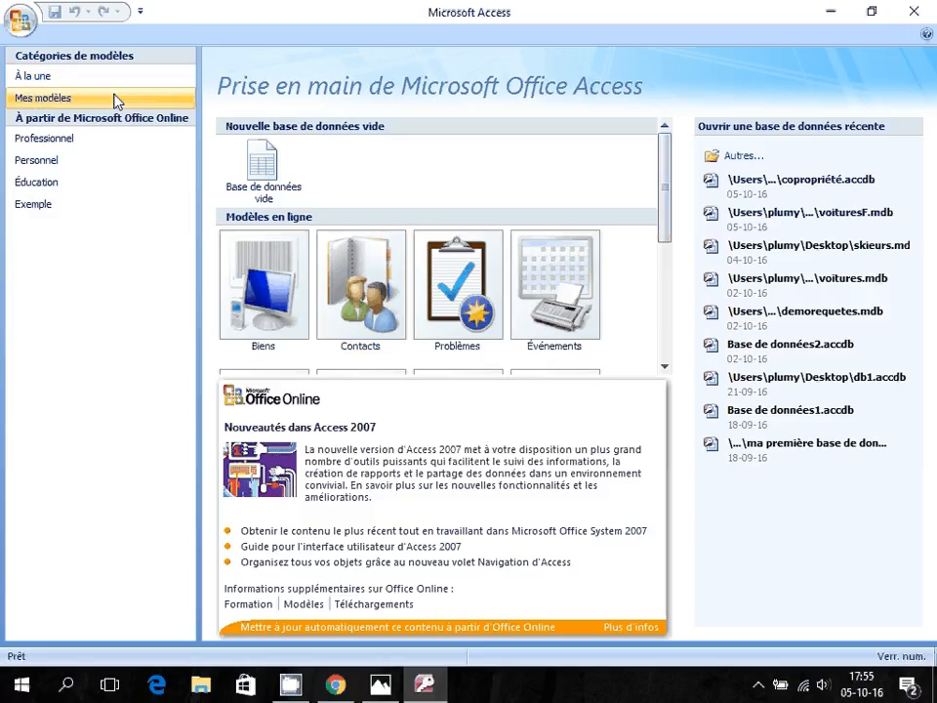
# Create a new blank database, saving it on the Desktop as copropriété.accdb.
pyautogui.click(21, 21)
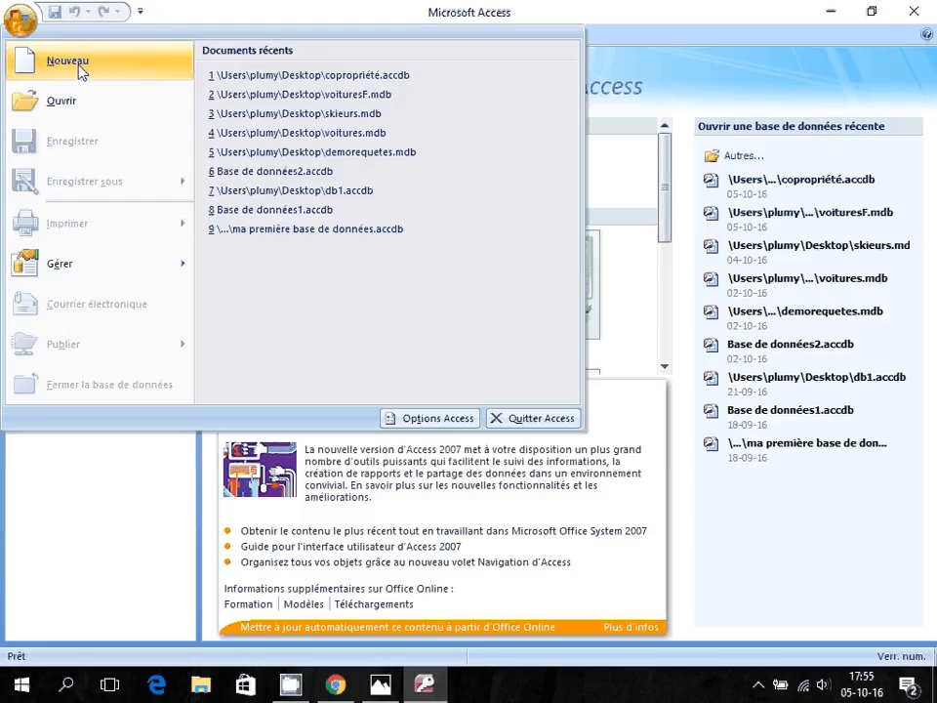
pyautogui.click(68, 61)
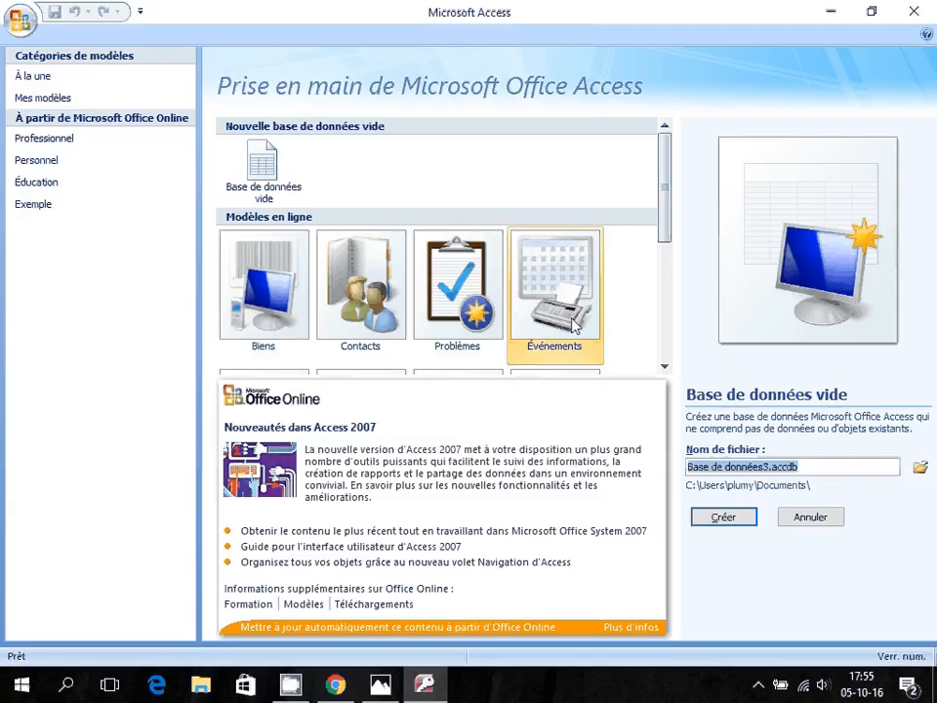
pyautogui.click(919, 467)
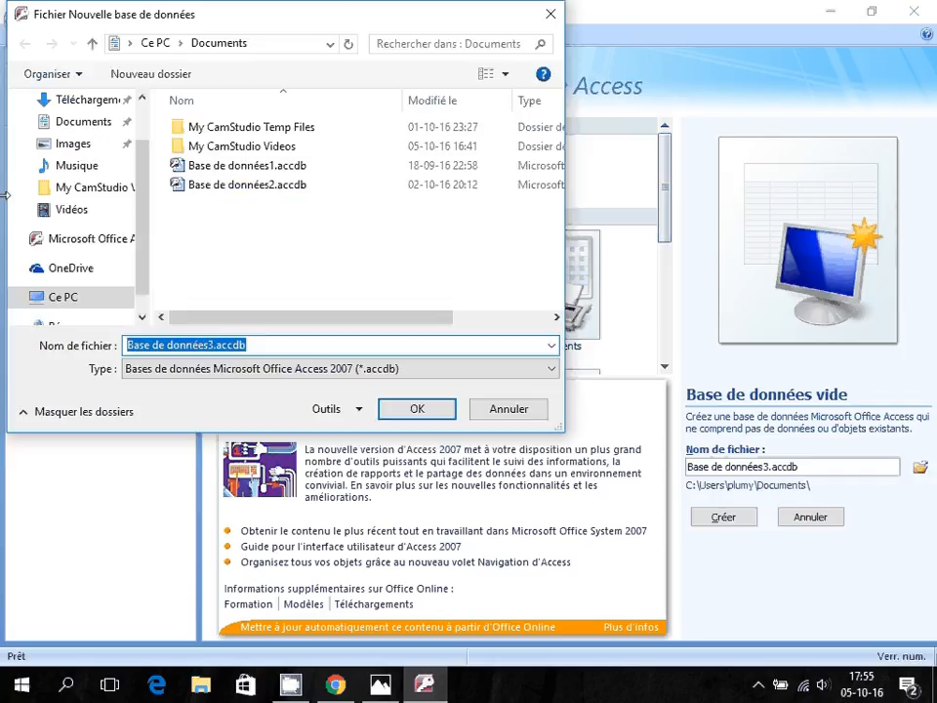
pyautogui.scroll(1, 67, 142)
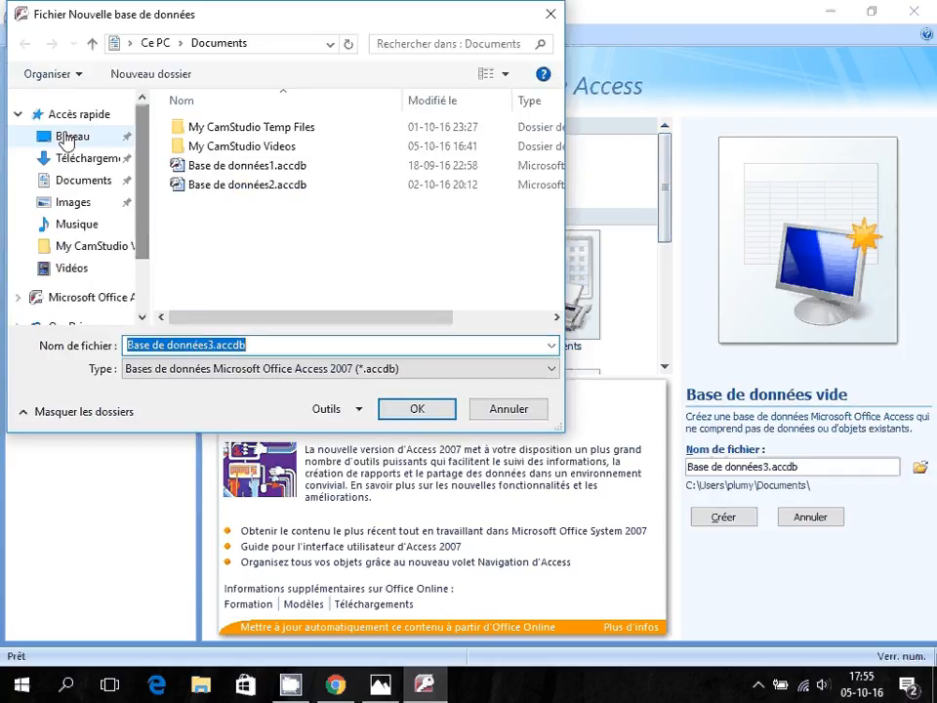
pyautogui.click(66, 139)
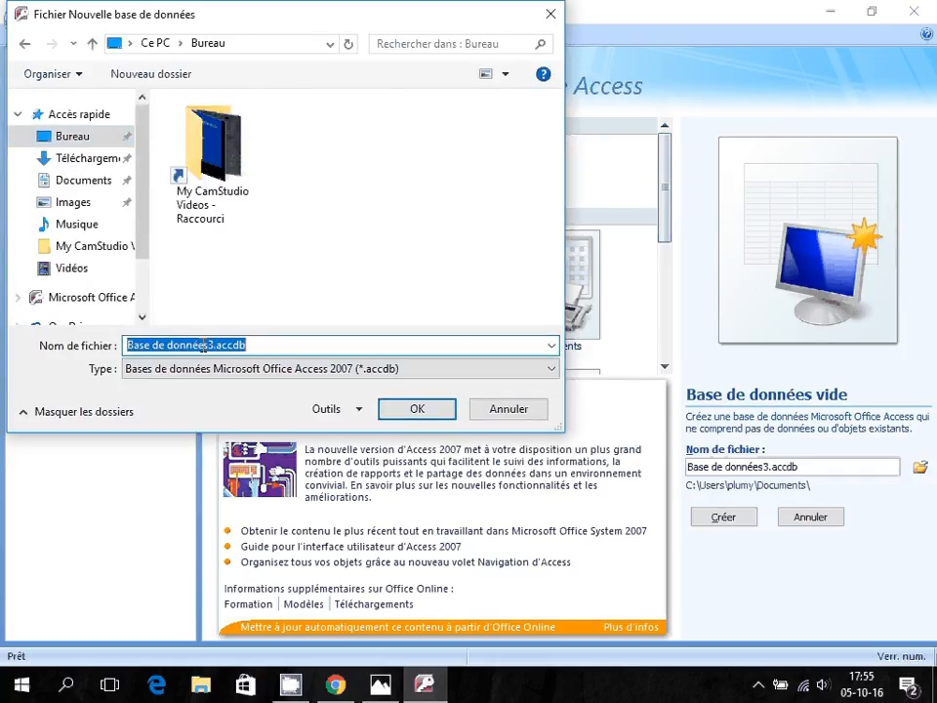
pyautogui.moveTo(212, 345); pyautogui.dragTo(5, 342)
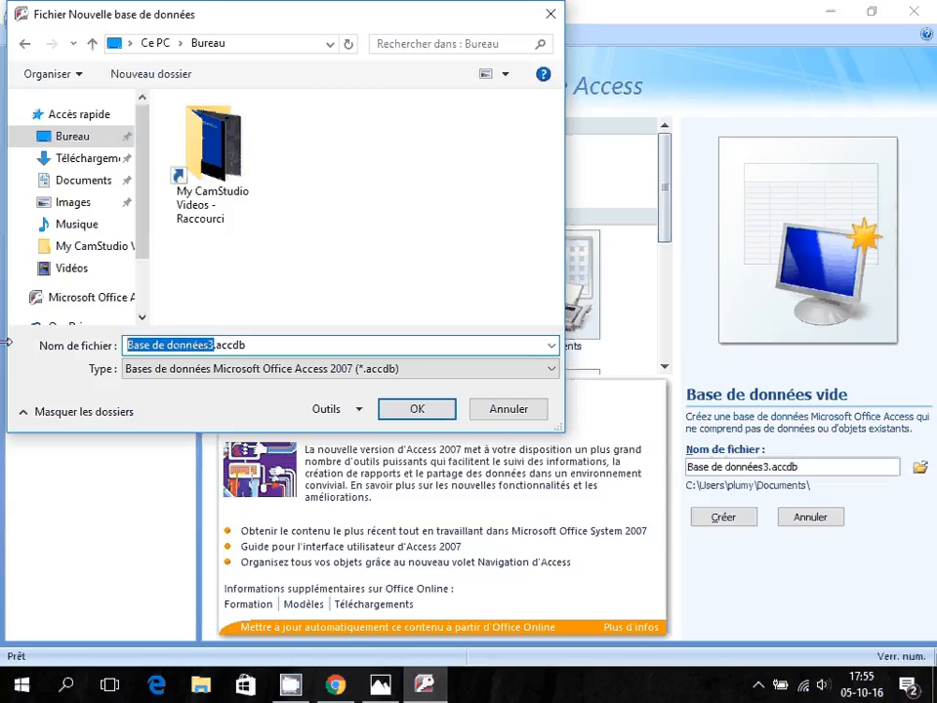
pyautogui.write('coprop')
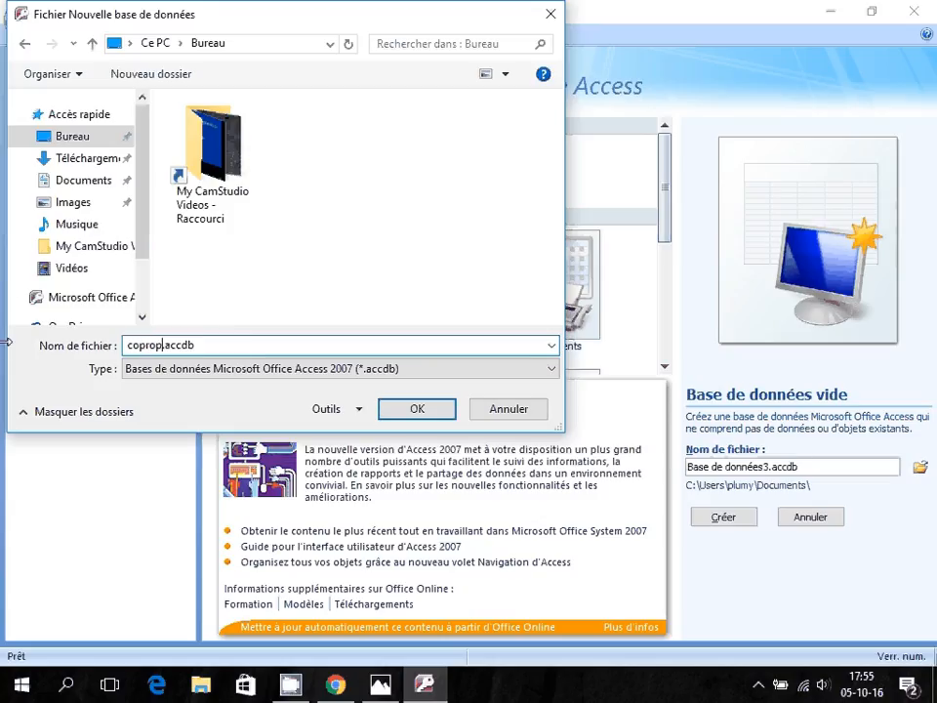
pyautogui.write('riété')
pyautogui.click(437, 410)
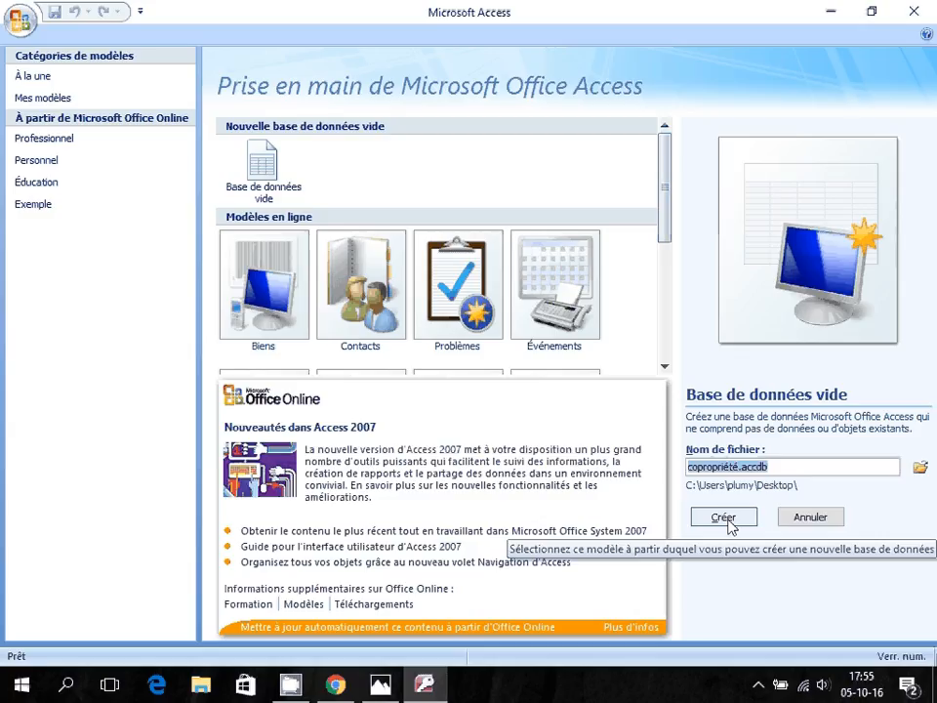
pyautogui.click(727, 522)
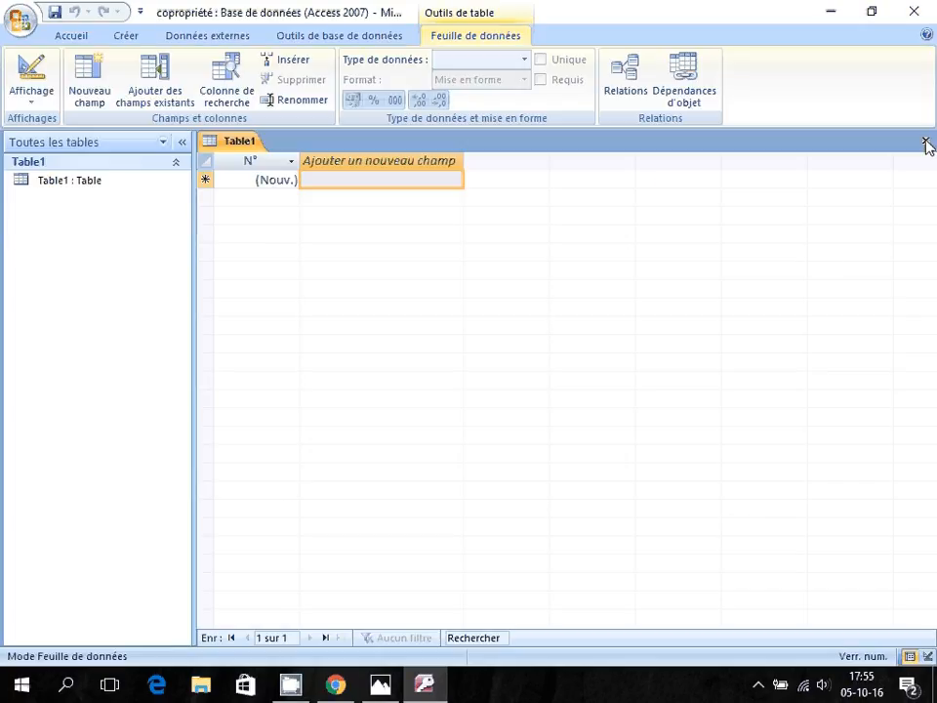
# Close the automatic Table1 and start a new table in Design view with Création de table.
pyautogui.click(926, 143)
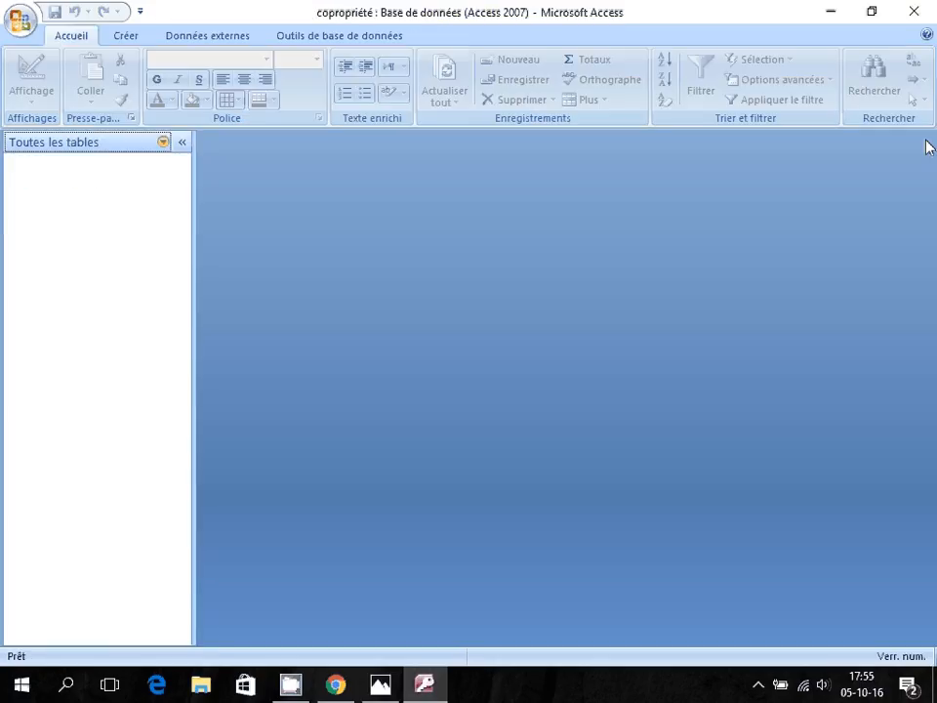
pyautogui.click(124, 37)
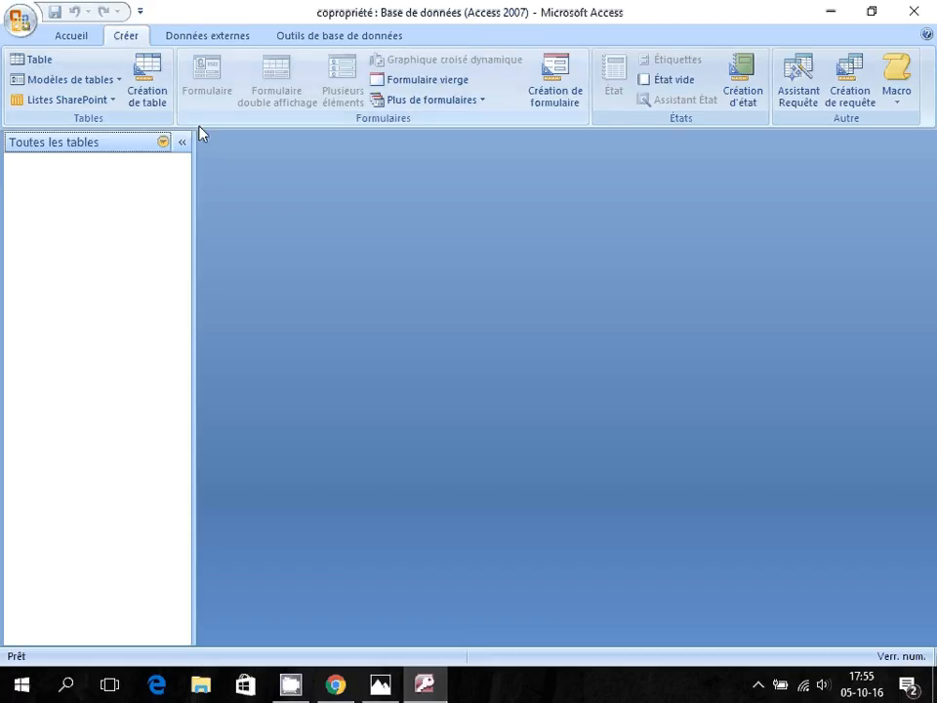
pyautogui.click(147, 93)
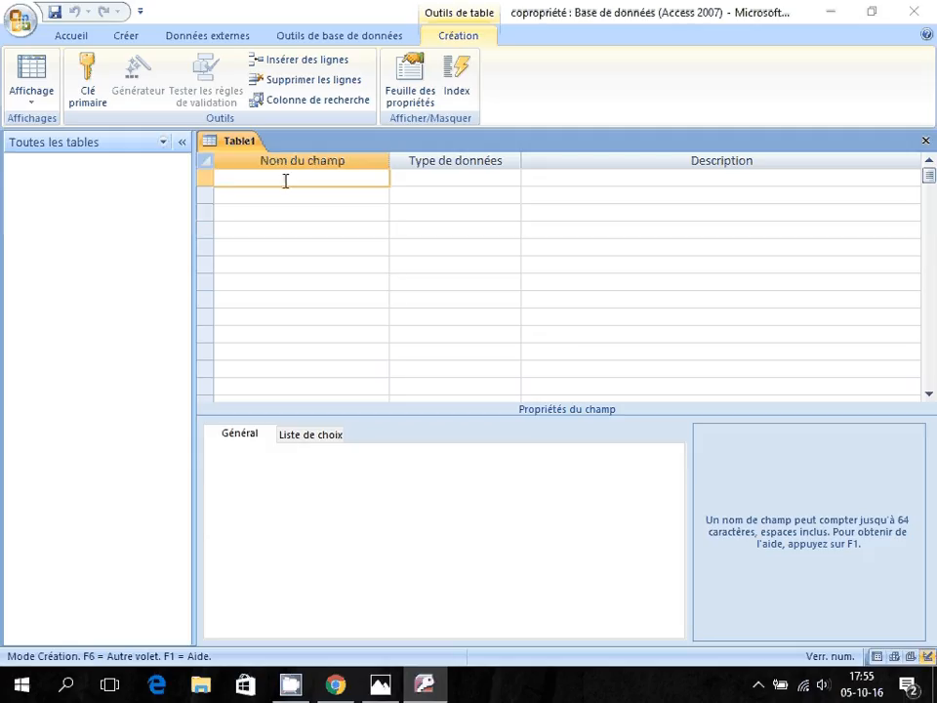
pyautogui.hotkey('alt', 'Tab')
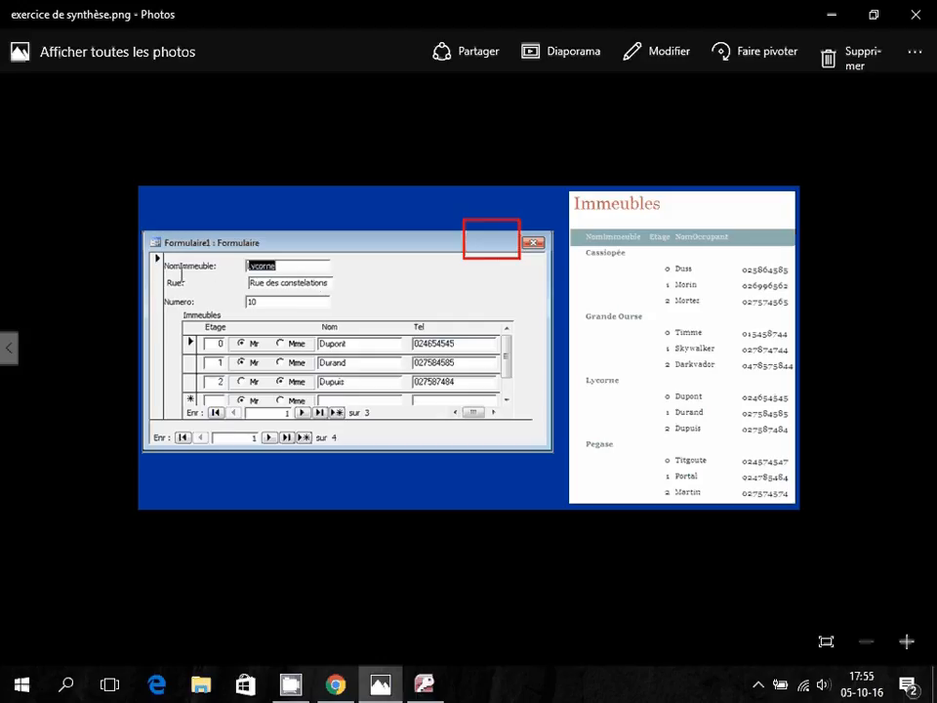
# Enter the Texte fields NomImmeuble, Rue and Numero in the table design grid.
pyautogui.hotkey('alt', 'Tab')
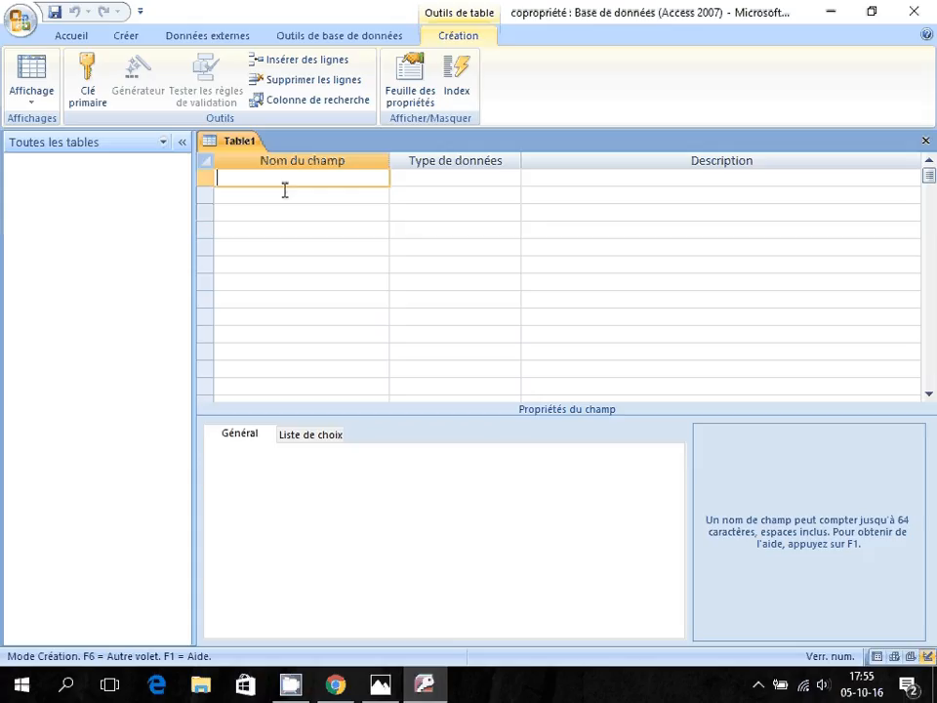
pyautogui.write('NiomImm')
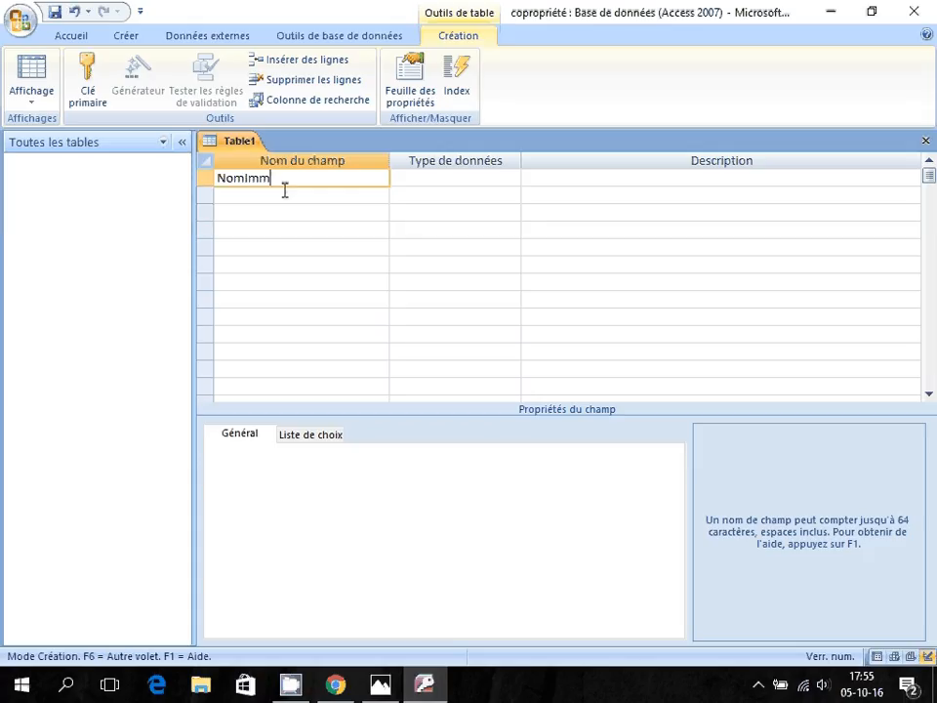
pyautogui.write('euble')
pyautogui.click(284, 190)
pyautogui.write('r')
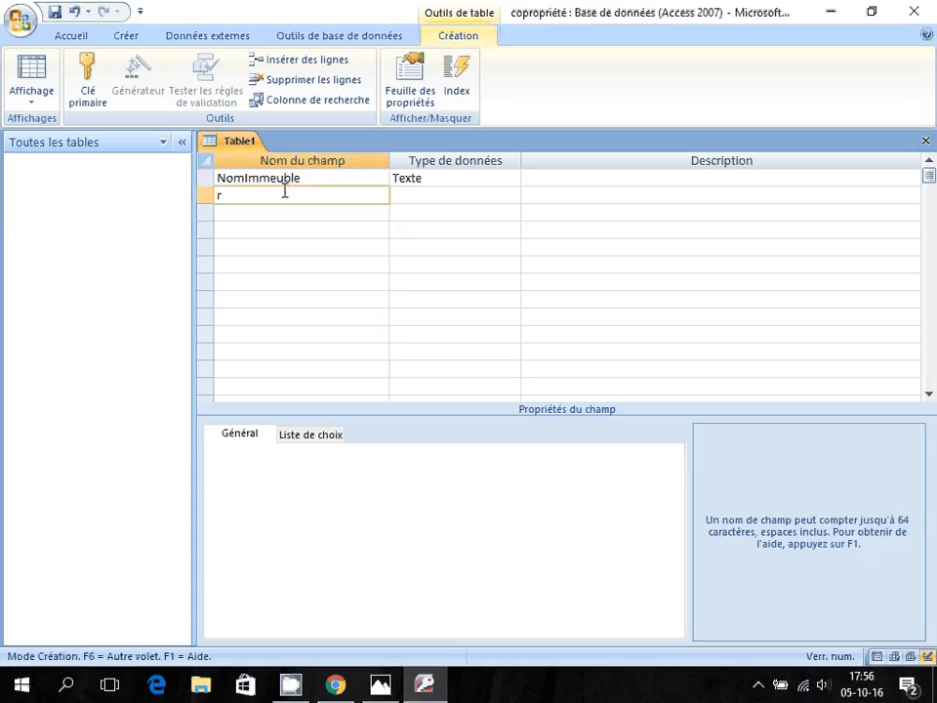
pyautogui.write('ue')
pyautogui.press('Down')
pyautogui.write('Nume')
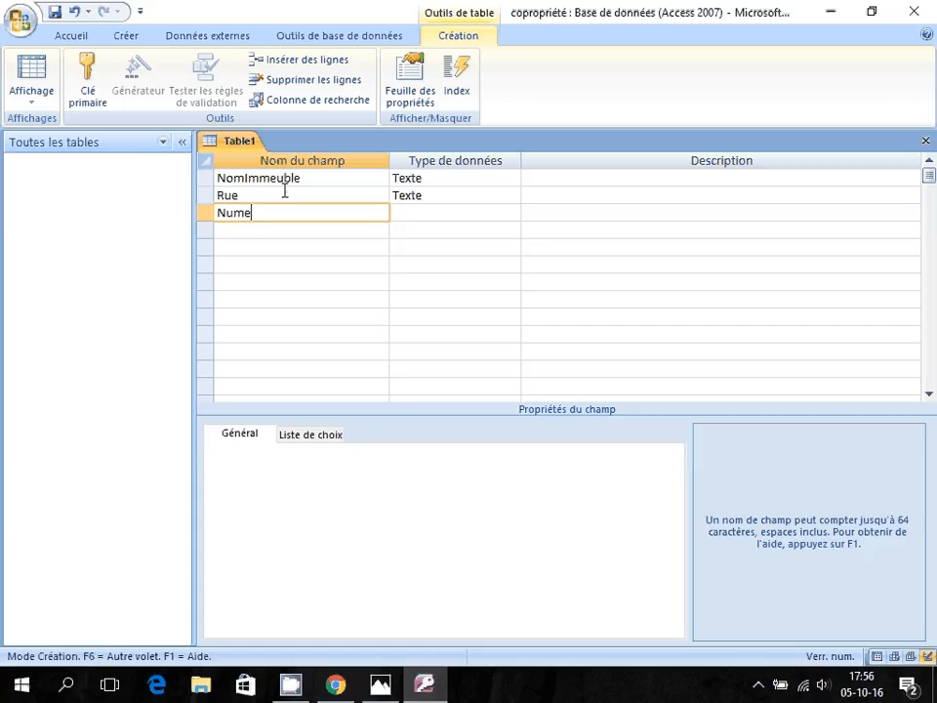
pyautogui.write('ro')
pyautogui.press('Up')
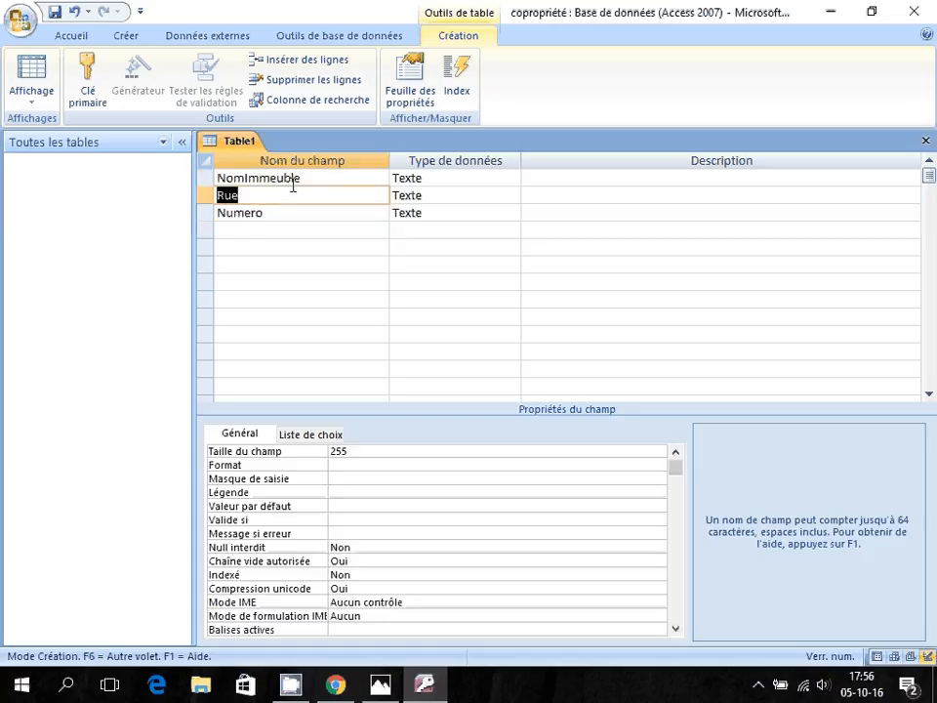
pyautogui.click(380, 178)
pyautogui.click(437, 178)
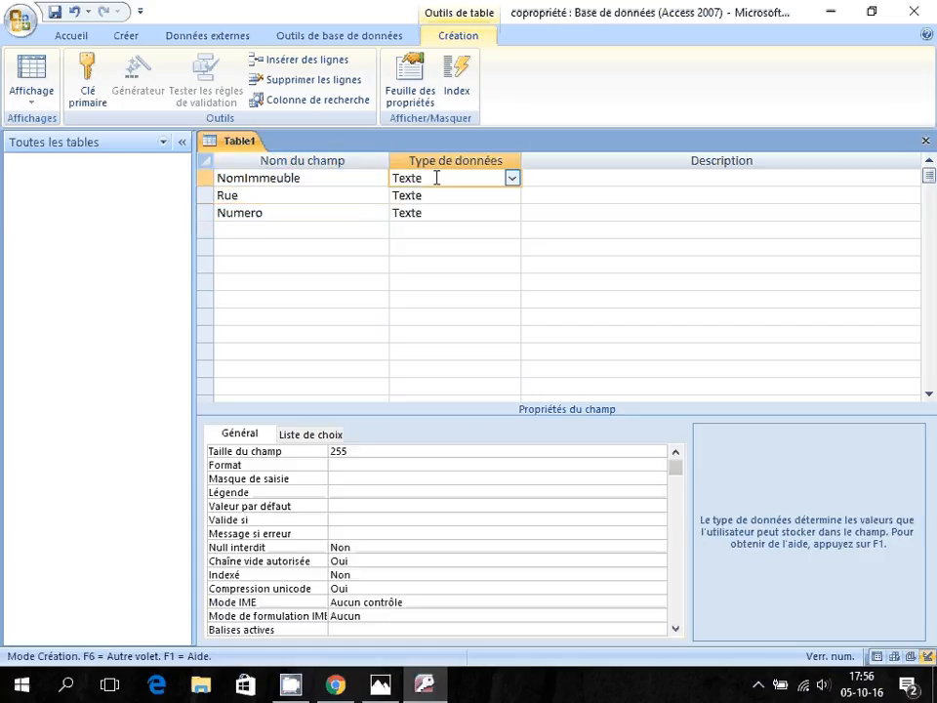
pyautogui.hotkey('alt', 'Tab')
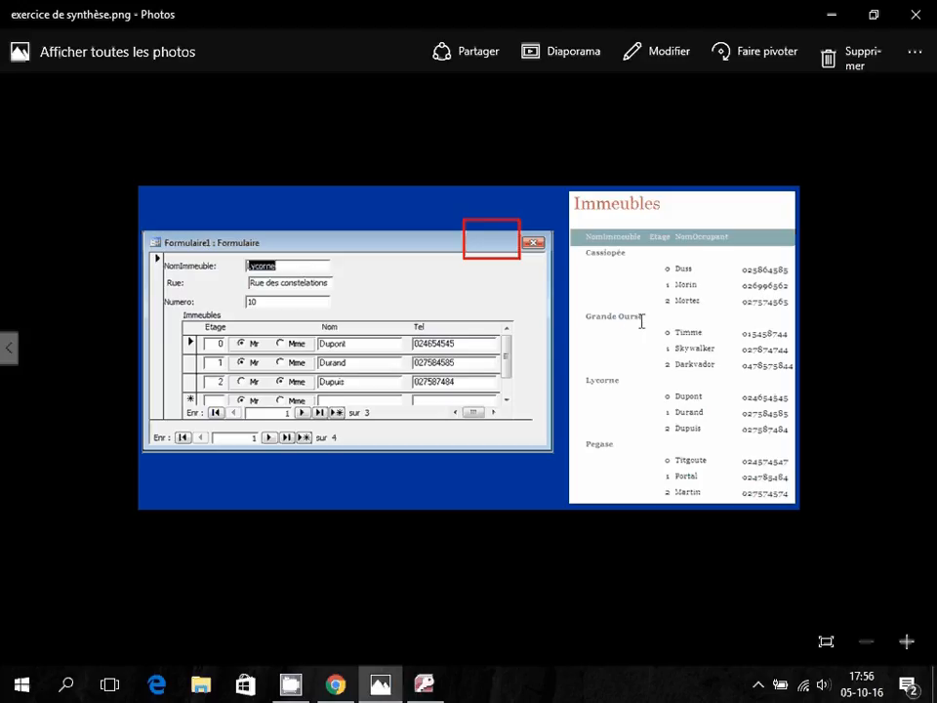
# Switch from the exercise image back to the Access table design.
pyautogui.hotkey('alt', 'Tab')
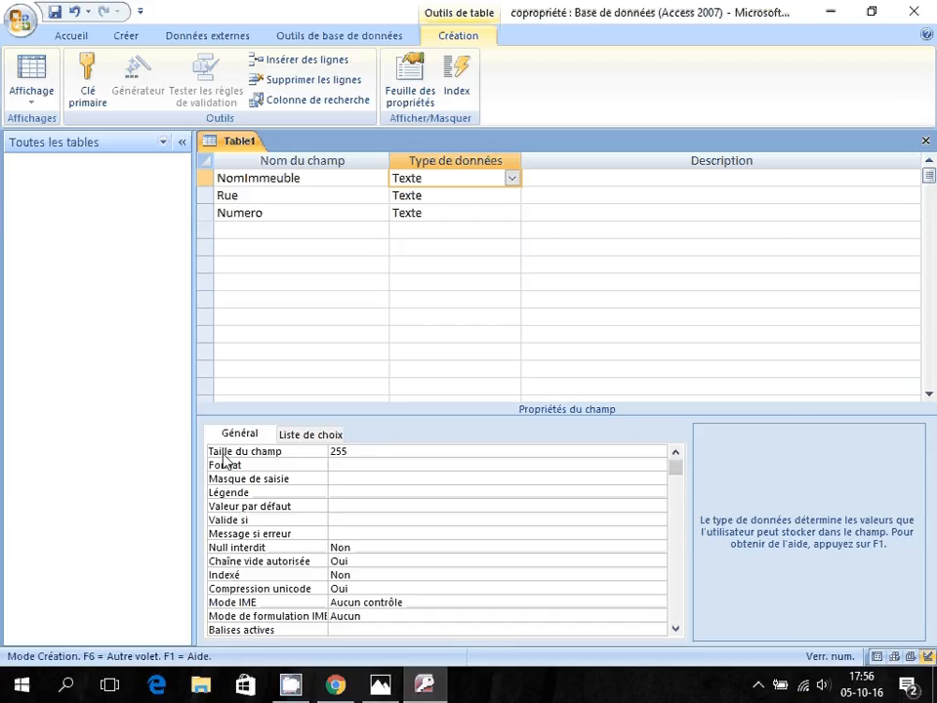
# Set the field sizes: NomImmeuble 12, Rue 20 and Numero 2.
pyautogui.click(324, 448)
pyautogui.write('12')
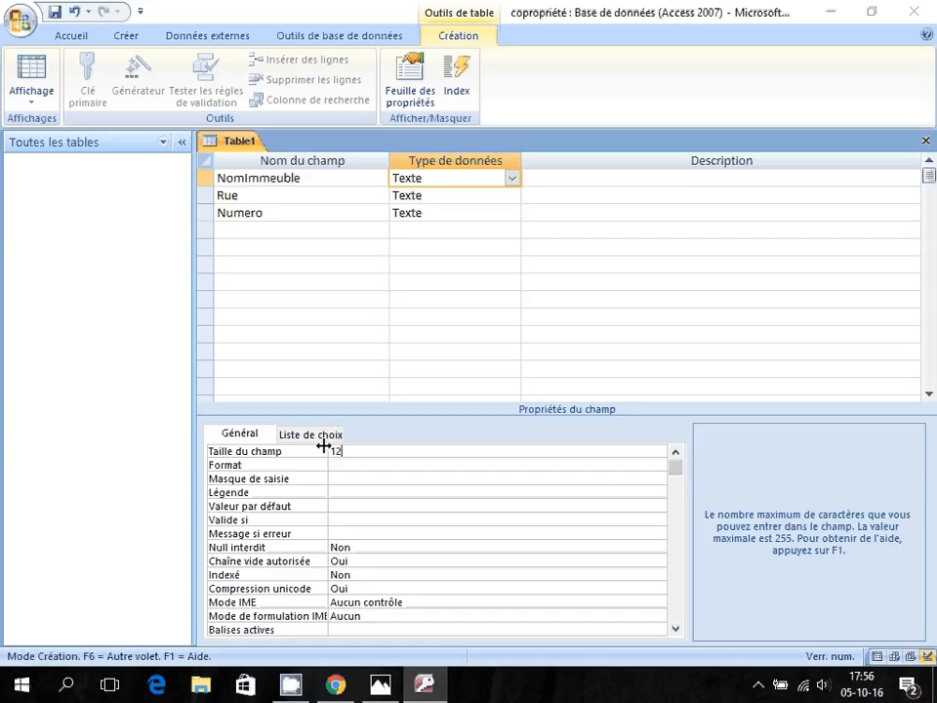
pyautogui.click(267, 194)
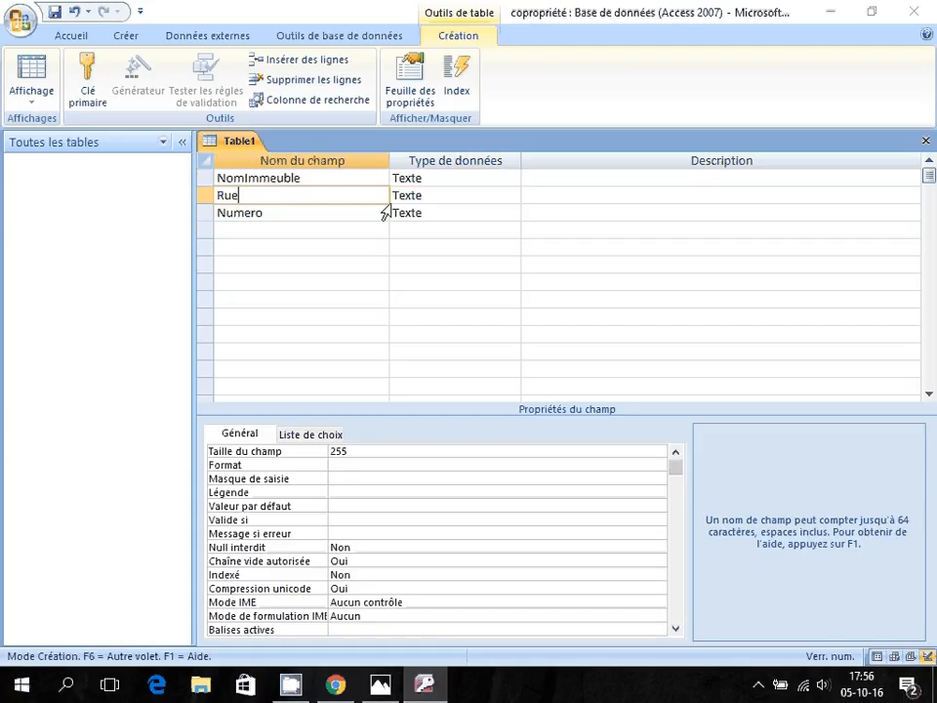
pyautogui.click(354, 450)
pyautogui.doubleClick(355, 450)
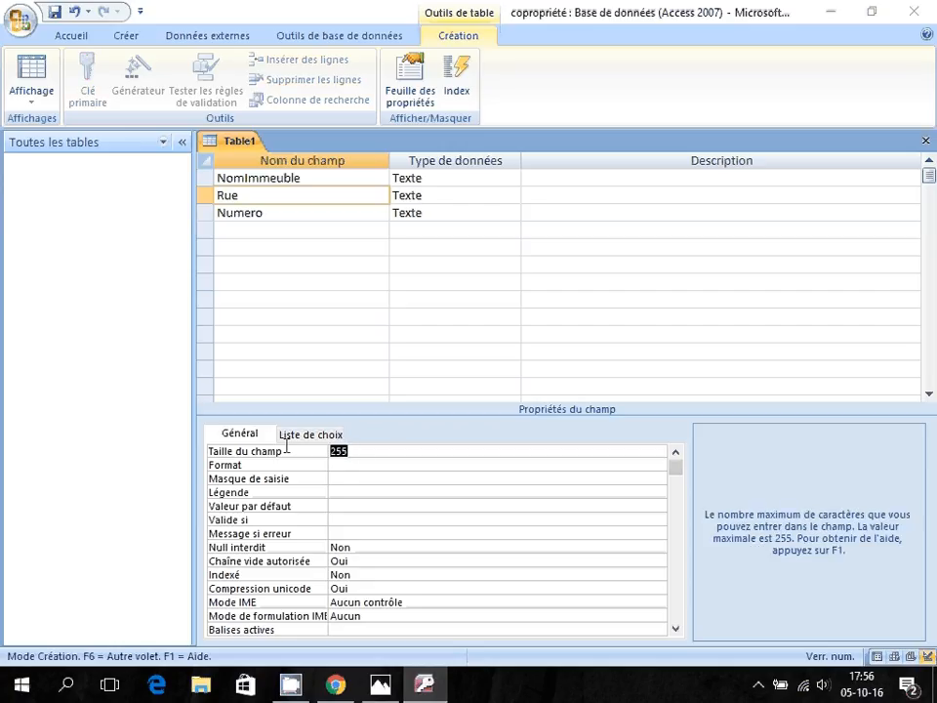
pyautogui.write('20')
pyautogui.click(440, 212)
pyautogui.click(354, 450)
pyautogui.doubleClick(353, 450)
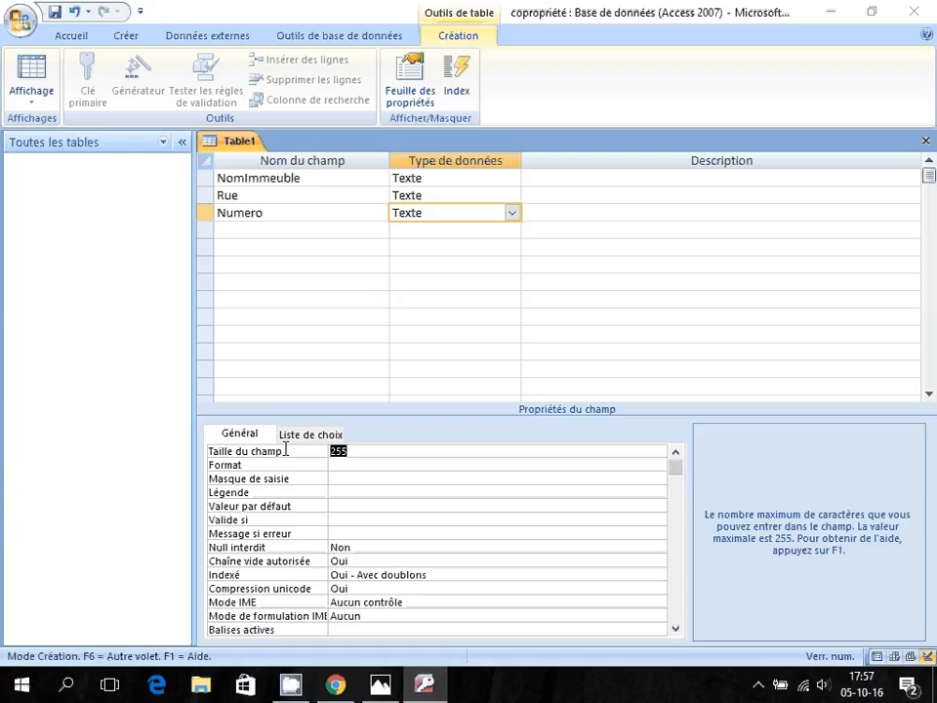
pyautogui.write('2')
# Change Numero to a Numérique data type with field size Octet.
pyautogui.click(512, 212)
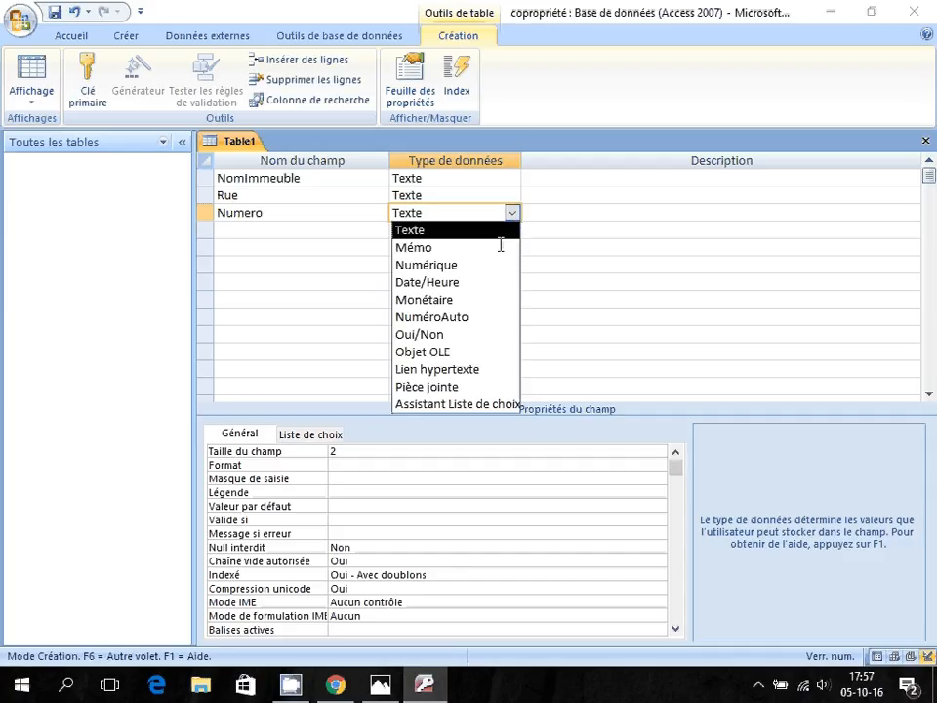
pyautogui.click(468, 266)
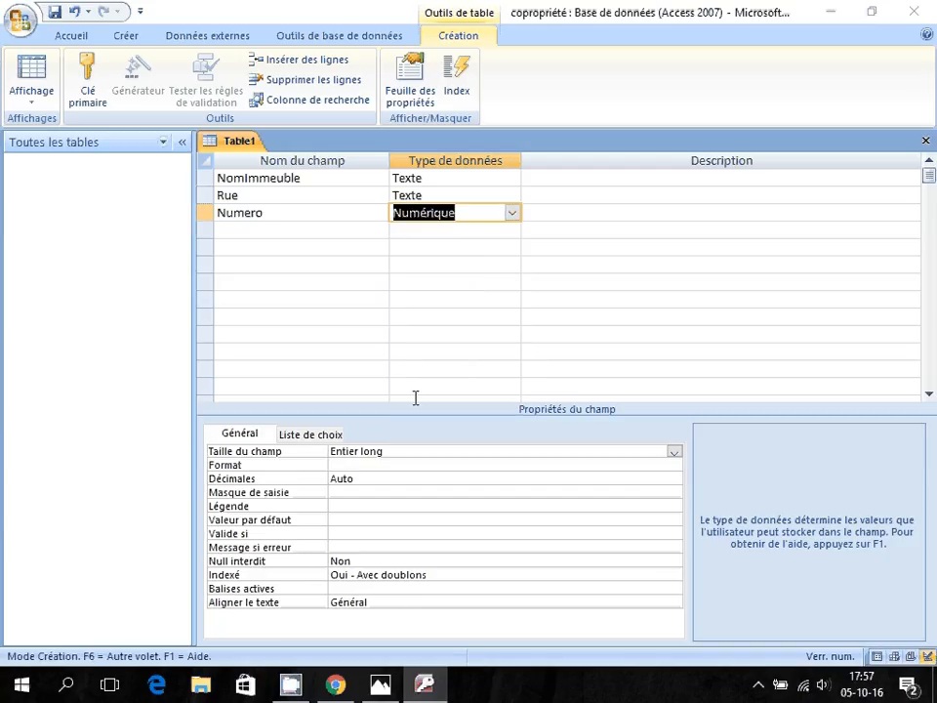
pyautogui.click(533, 451)
pyautogui.click(674, 451)
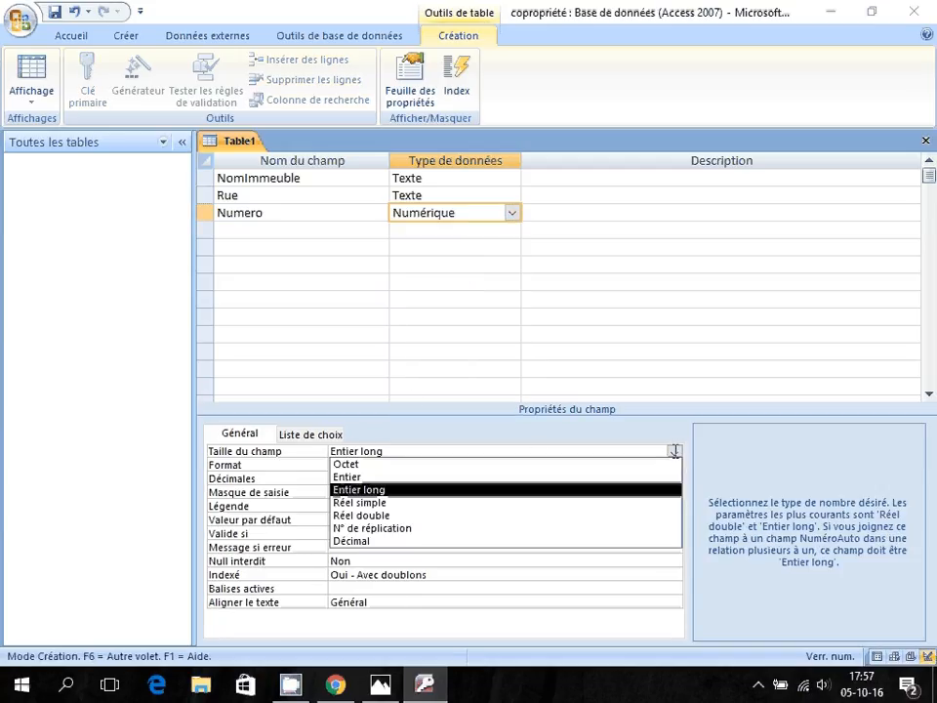
pyautogui.click(456, 466)
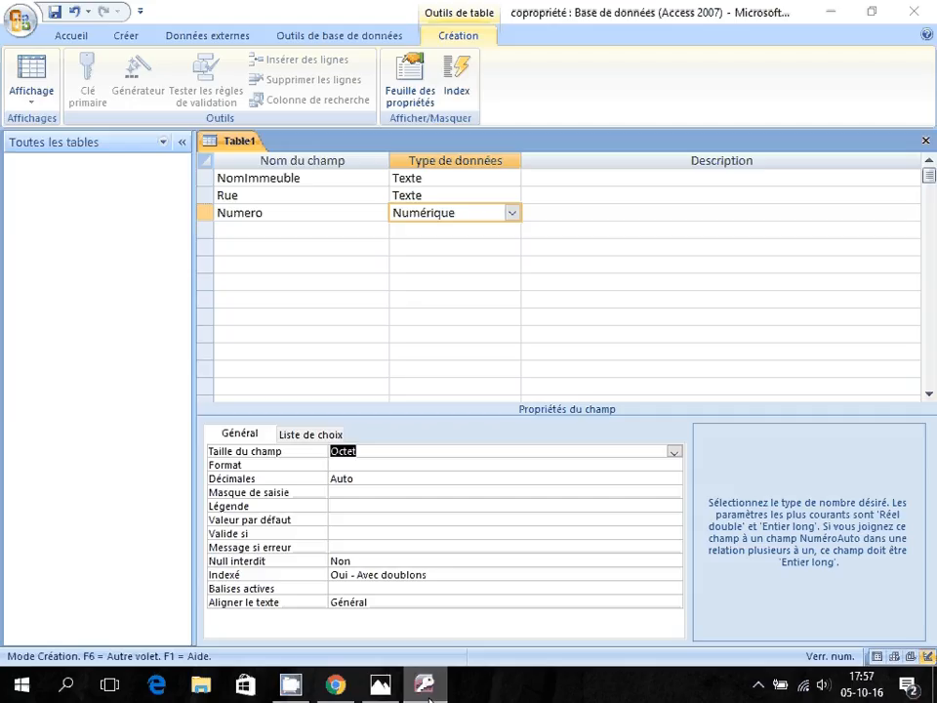
pyautogui.moveTo(429, 683)
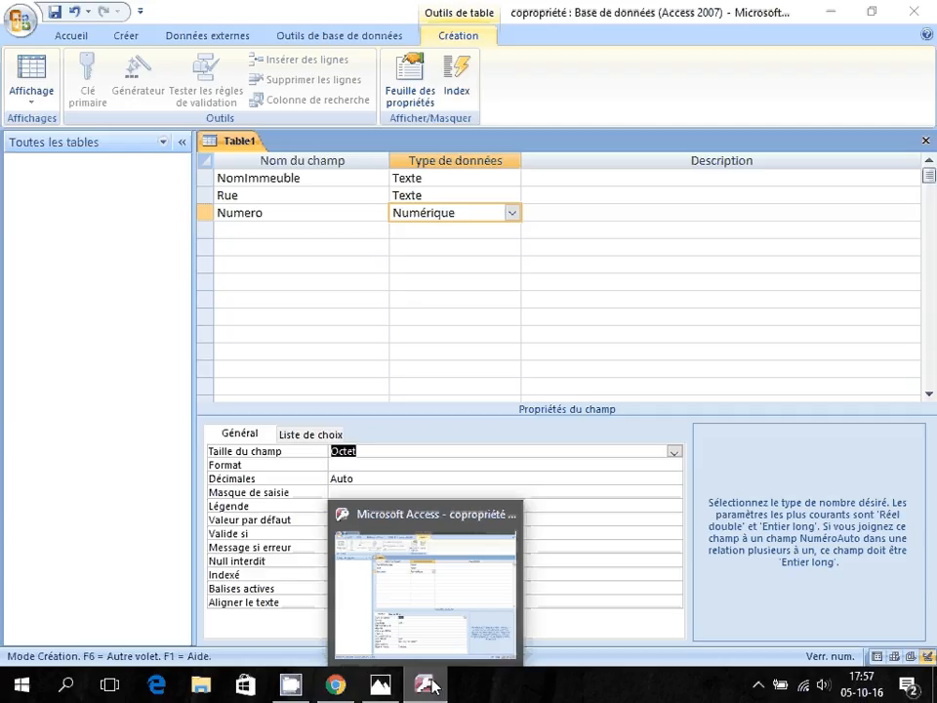
# Add a fourth Texte field named numero1 with a field size of 1.
pyautogui.click(245, 227)
pyautogui.write('num')
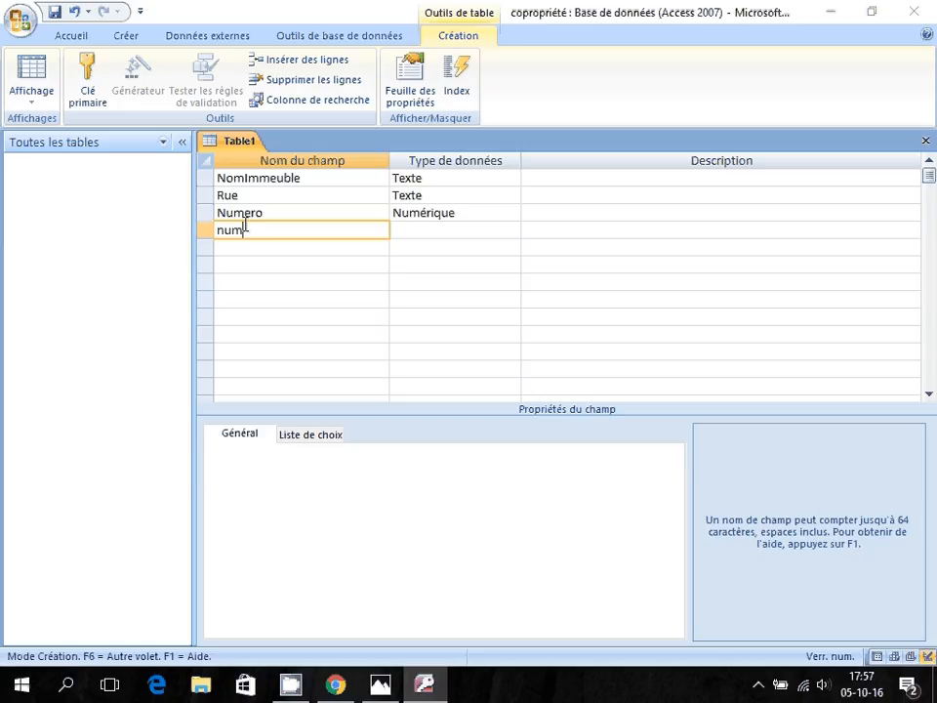
pyautogui.write('ero1')
pyautogui.click(446, 222)
pyautogui.click(511, 230)
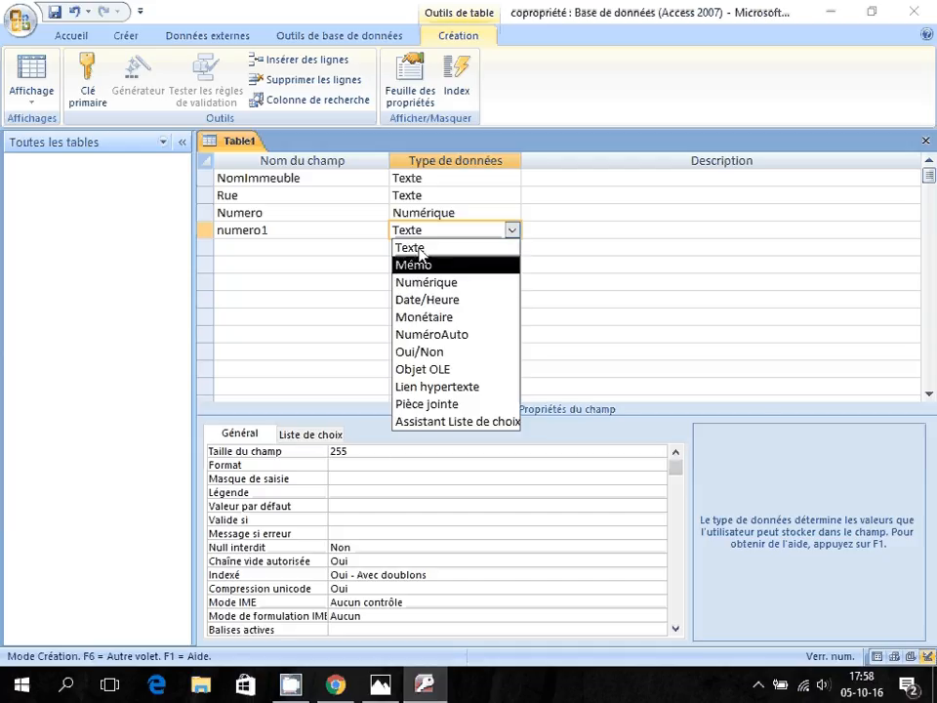
pyautogui.click(366, 460)
pyautogui.press('F6')
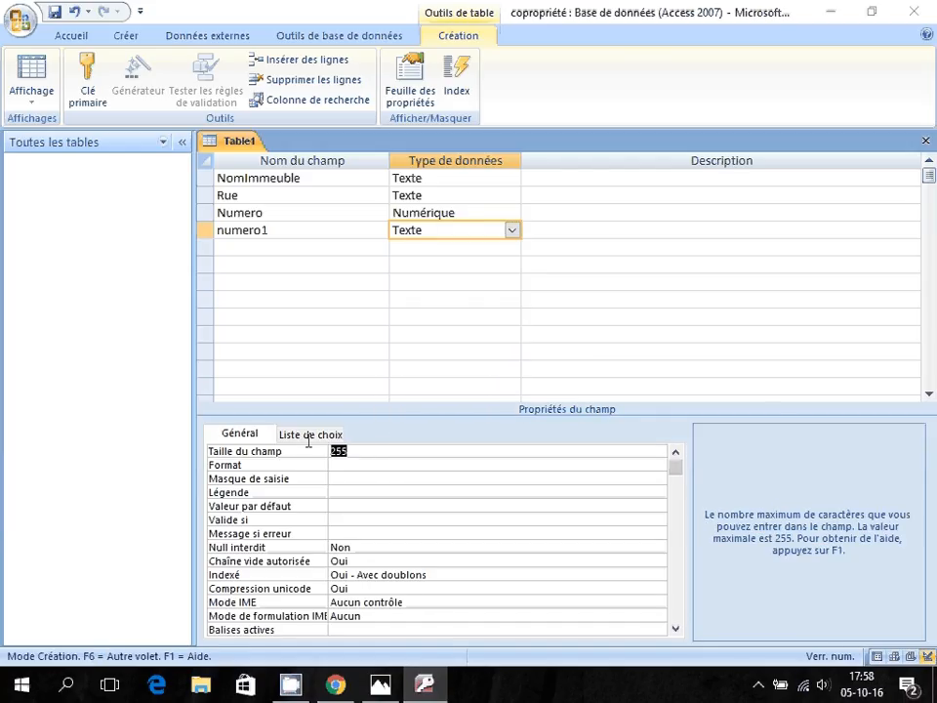
pyautogui.write('1')
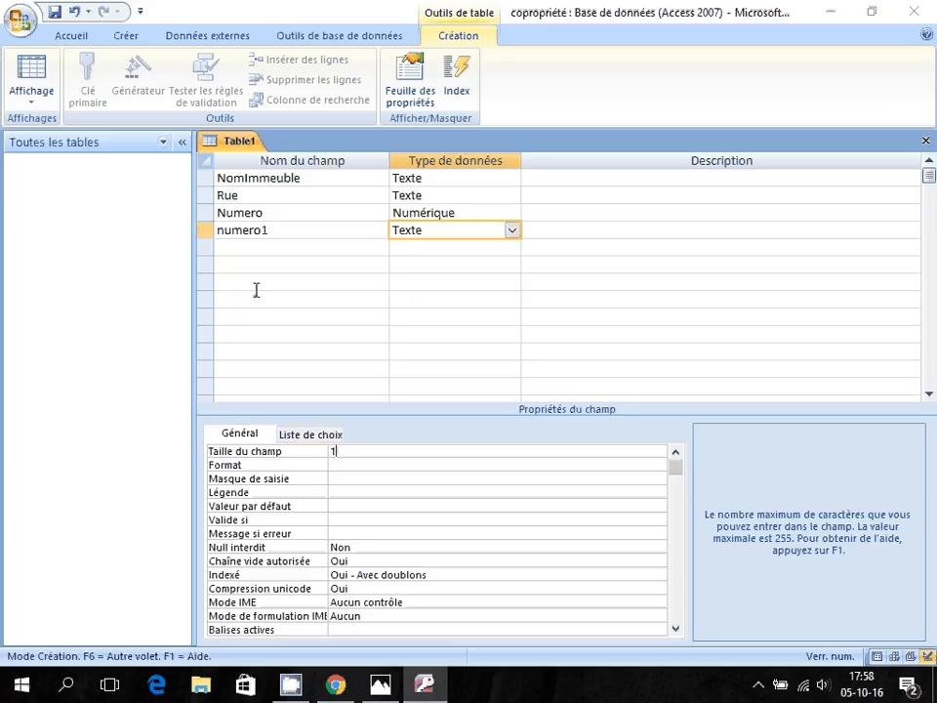
# Delete the numero1 row with Supprimer les lignes and confirm with Oui.
pyautogui.click(204, 229)
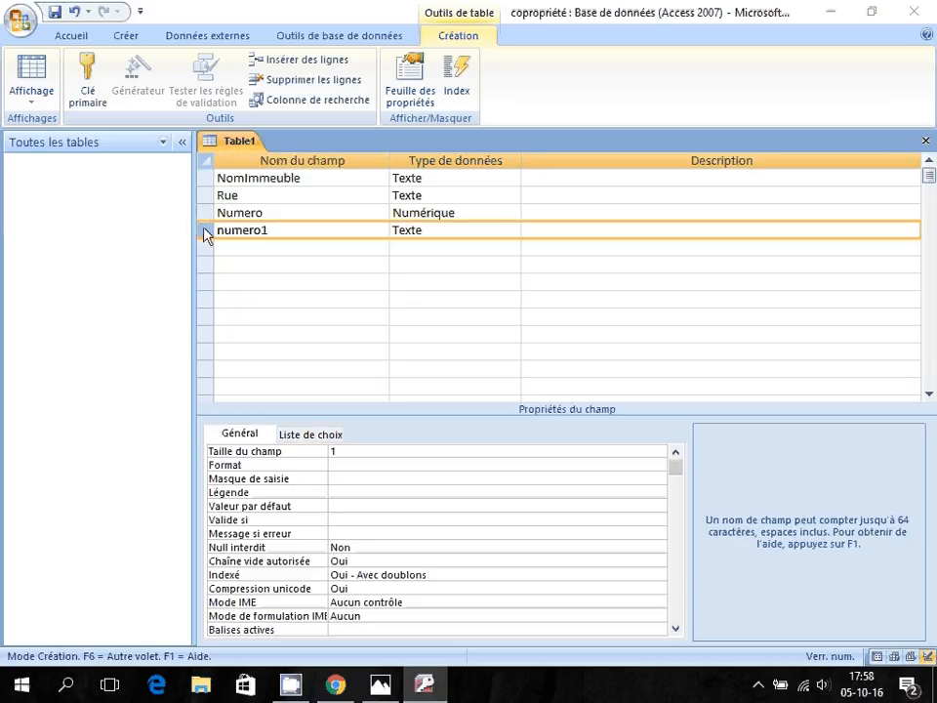
pyautogui.rightClick(204, 232)
pyautogui.click(262, 352)
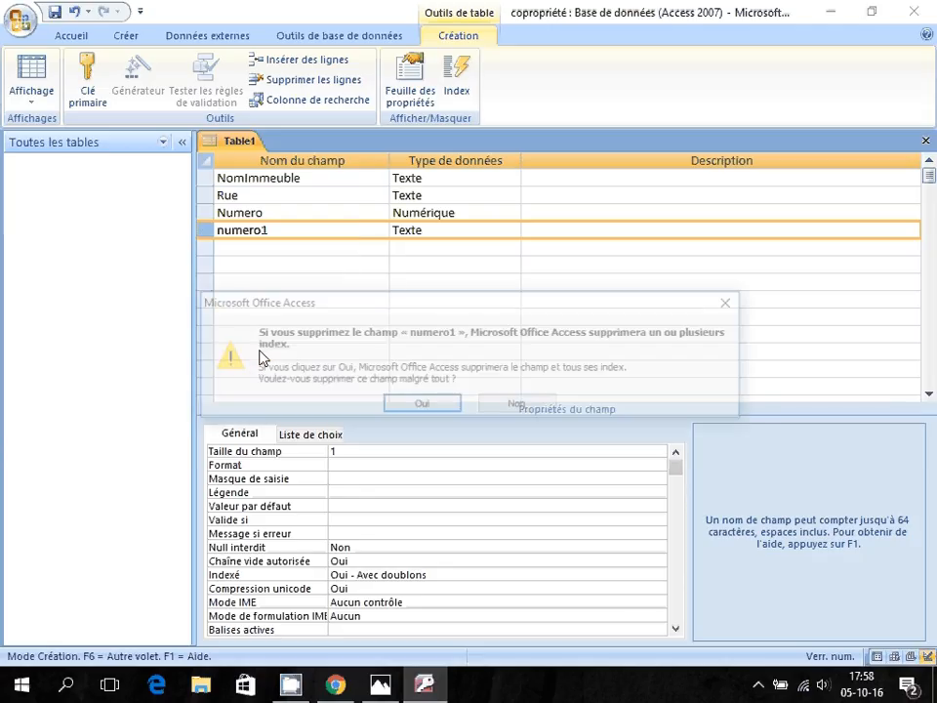
pyautogui.click(439, 405)
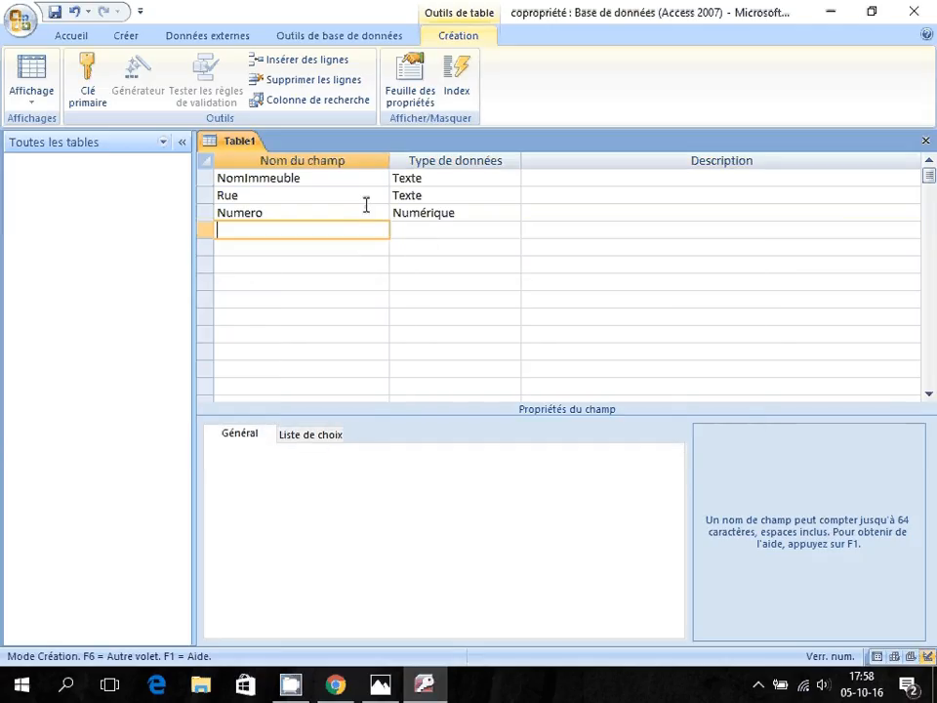
pyautogui.click(360, 211)
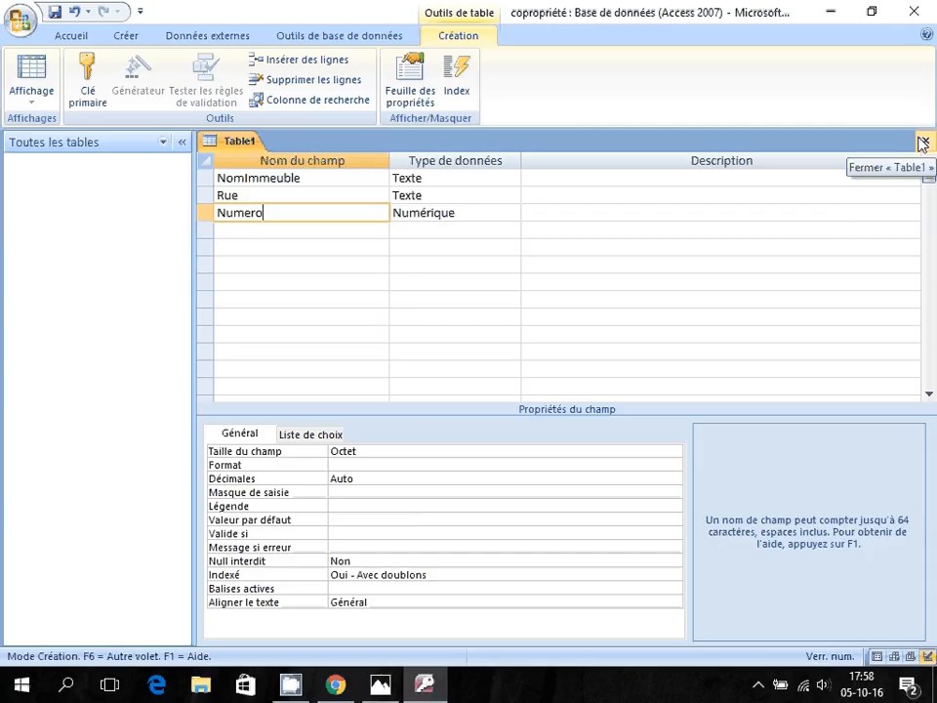
# Add idImmeuble as a NuméroAuto field in row four, then close the Table1 design.
pyautogui.click(289, 226)
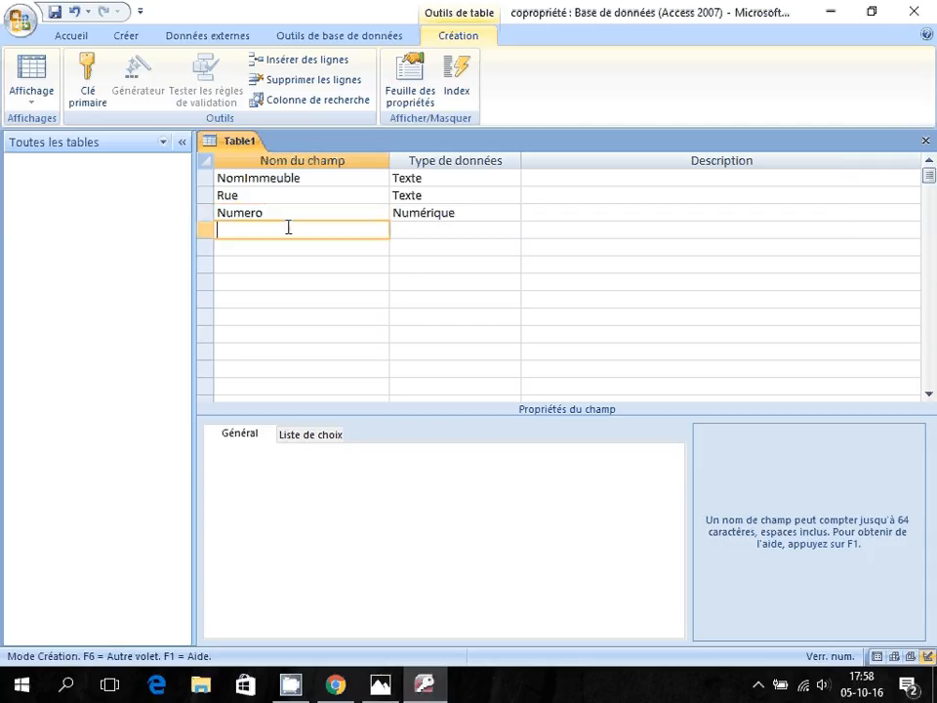
pyautogui.write('idImmeuble')
pyautogui.press('Tab')
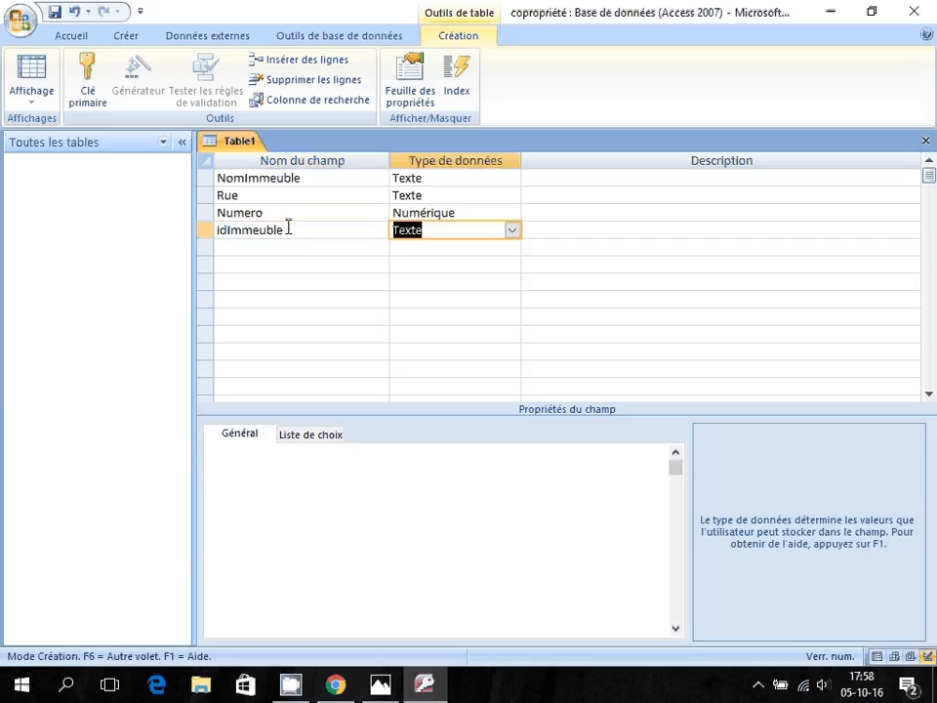
pyautogui.click(512, 231)
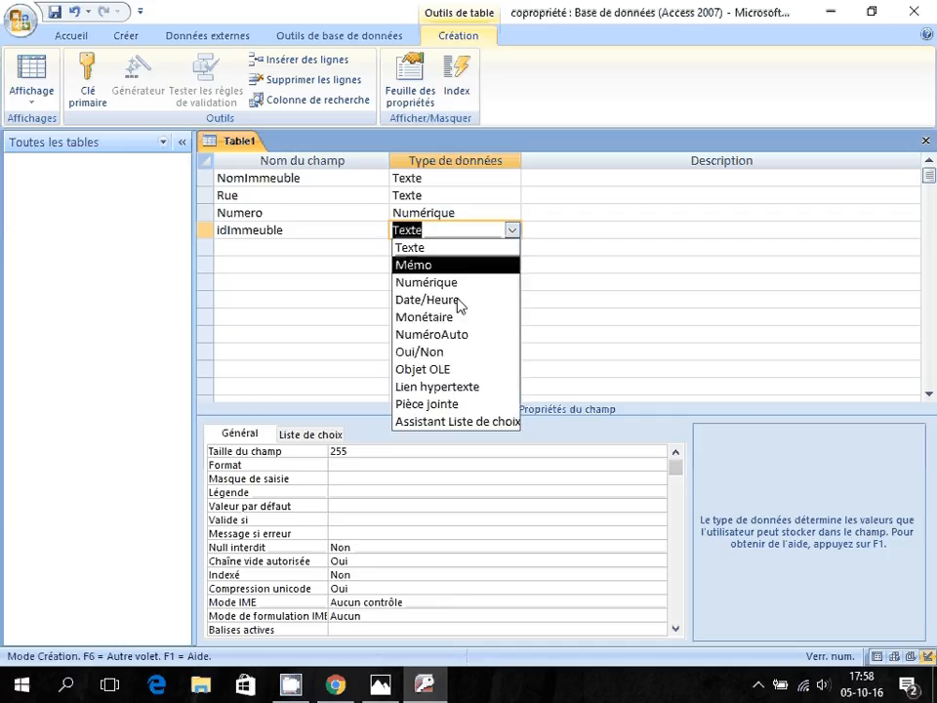
pyautogui.click(443, 334)
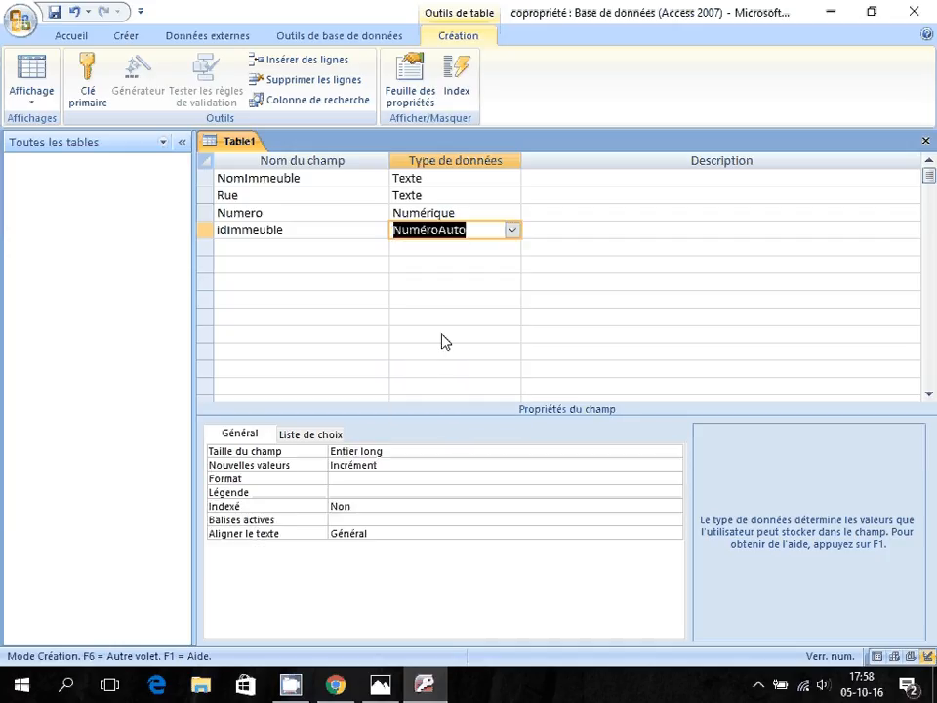
pyautogui.click(926, 140)
# Save Table1 under the name TableImmeubles and accept the suggested primary key.
pyautogui.click(362, 391)
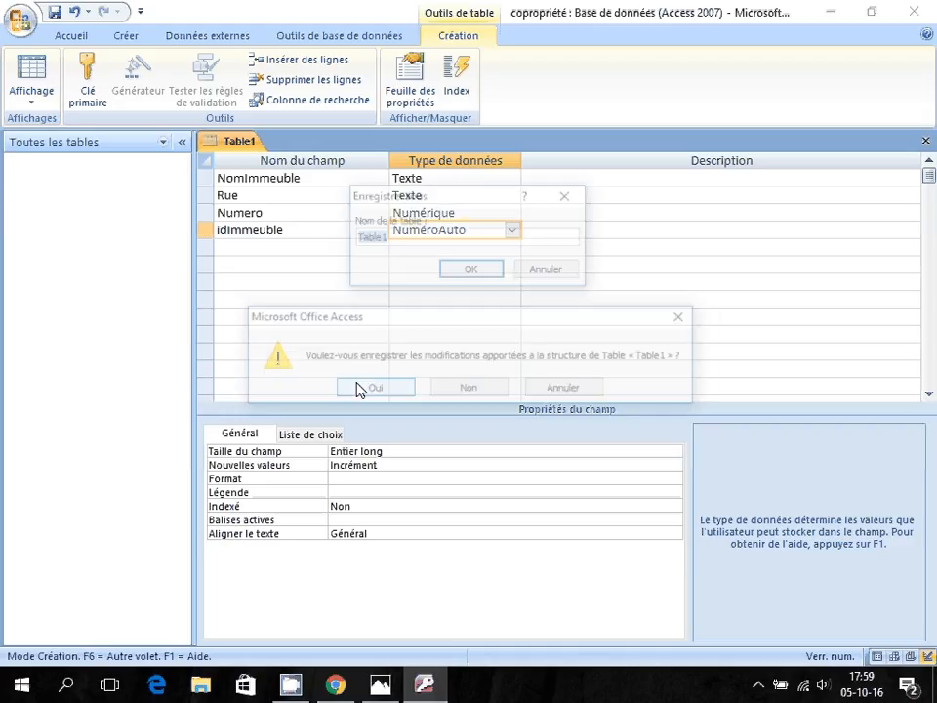
pyautogui.press('Right')
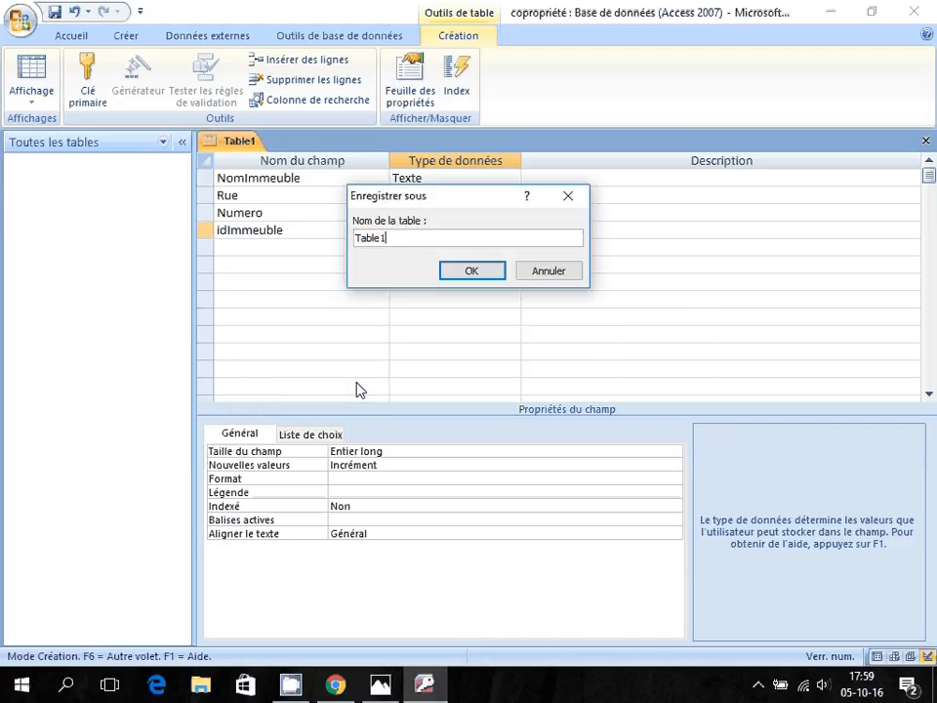
pyautogui.press('BackSpace')
pyautogui.write('Immeubles')
pyautogui.click(475, 271)
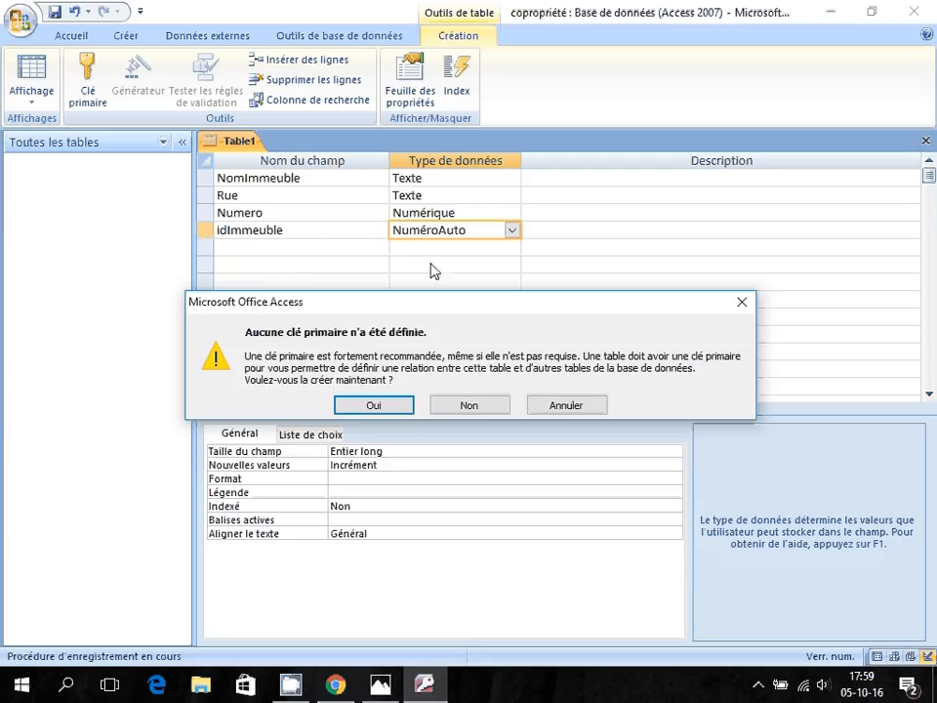
pyautogui.click(371, 406)
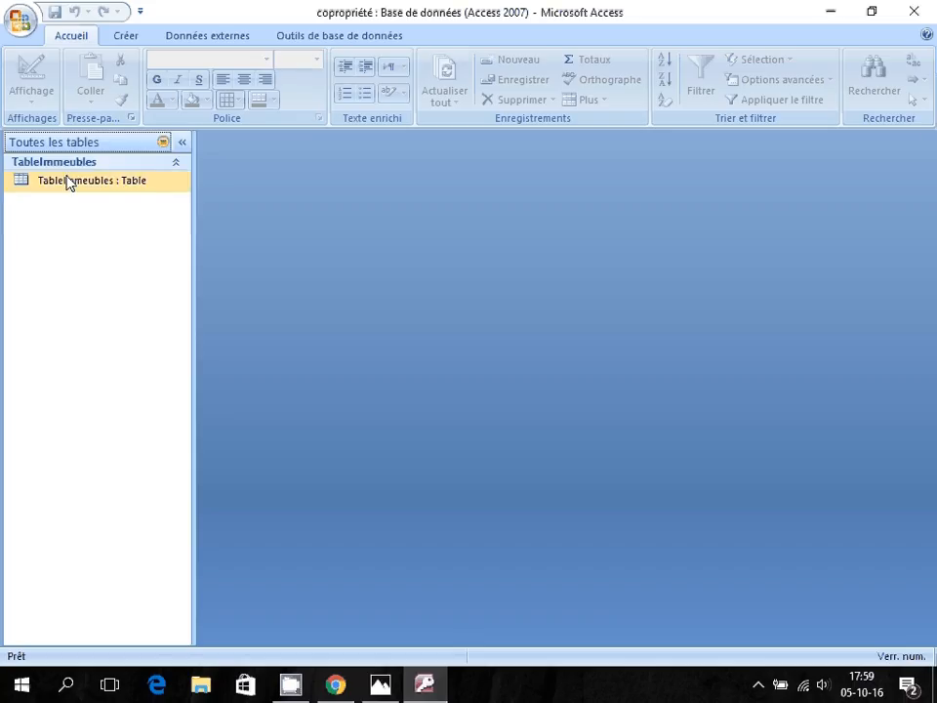
# Make idImmeuble the primary key of TableImmeubles, move it to the top, and save the design.
pyautogui.doubleClick(71, 184)
pyautogui.click(39, 92)
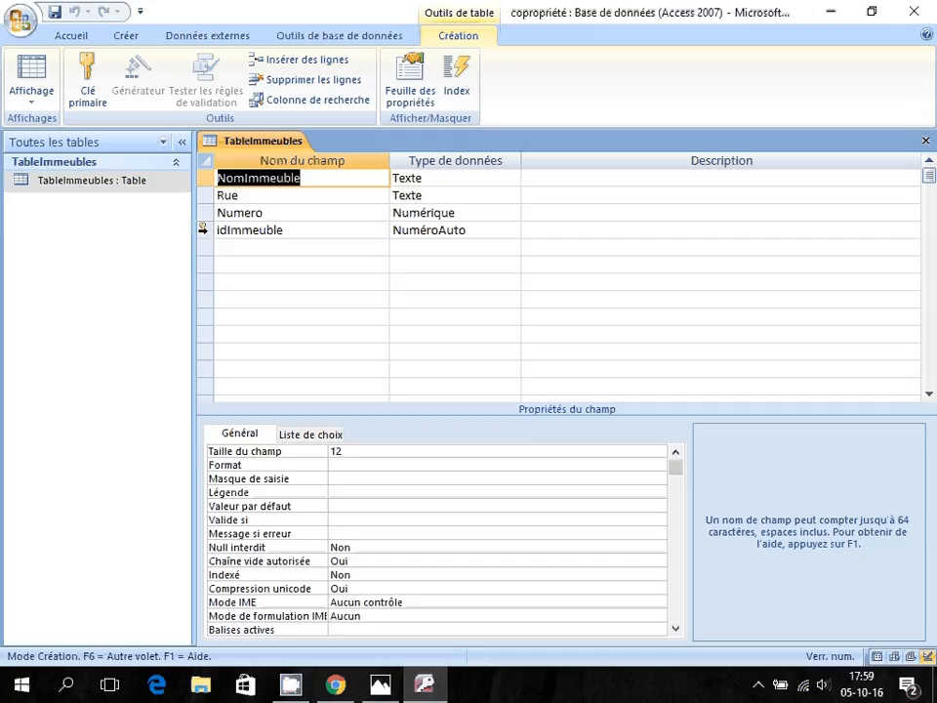
pyautogui.click(204, 229)
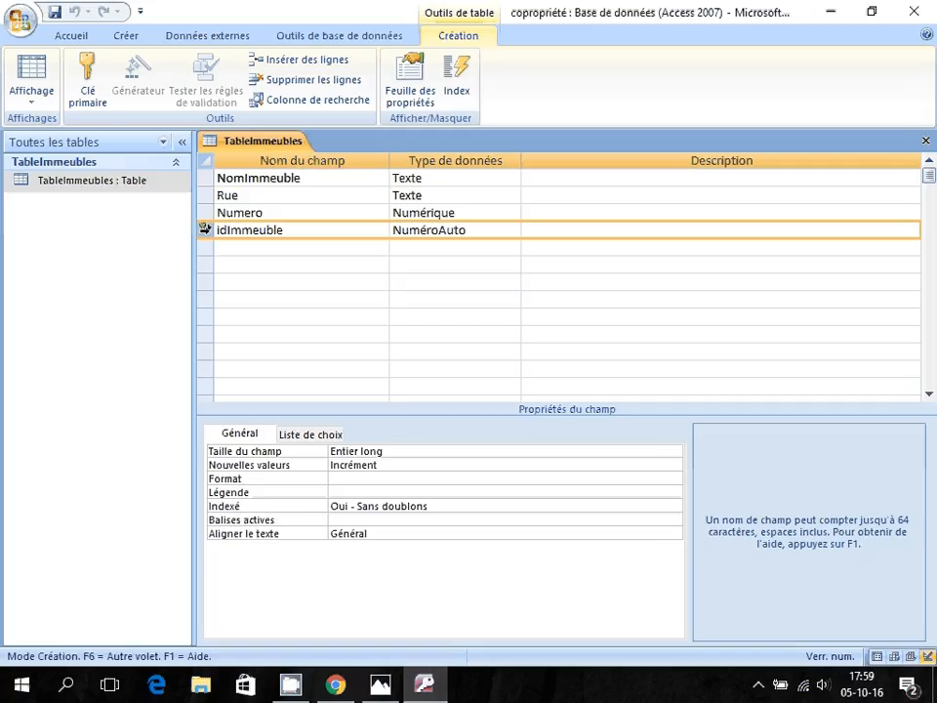
pyautogui.click(88, 80)
pyautogui.moveTo(193, 174); pyautogui.dragTo(203, 174)
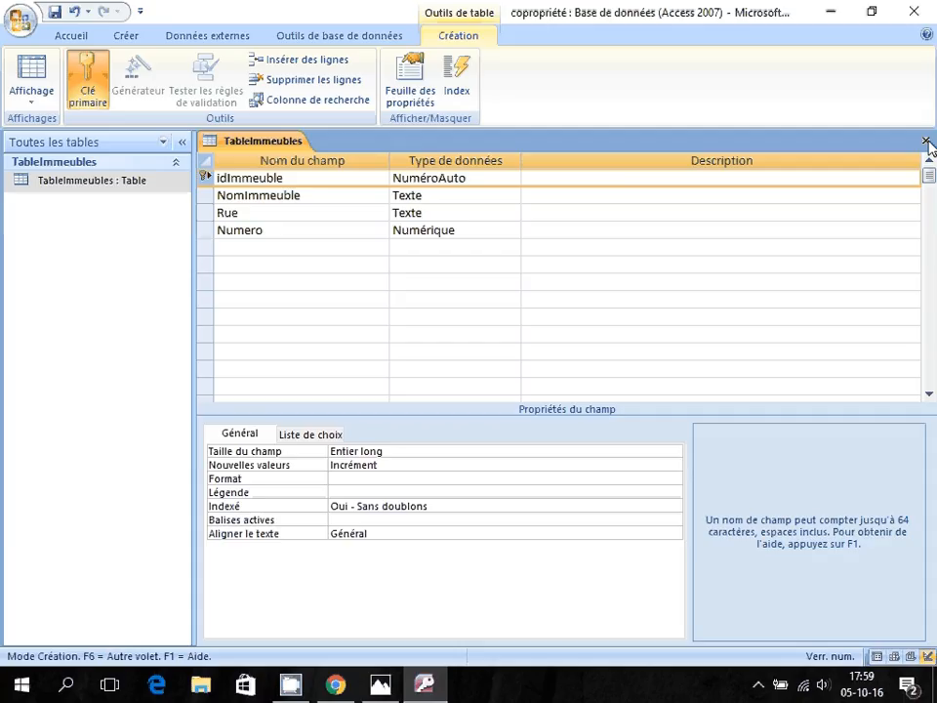
pyautogui.click(927, 143)
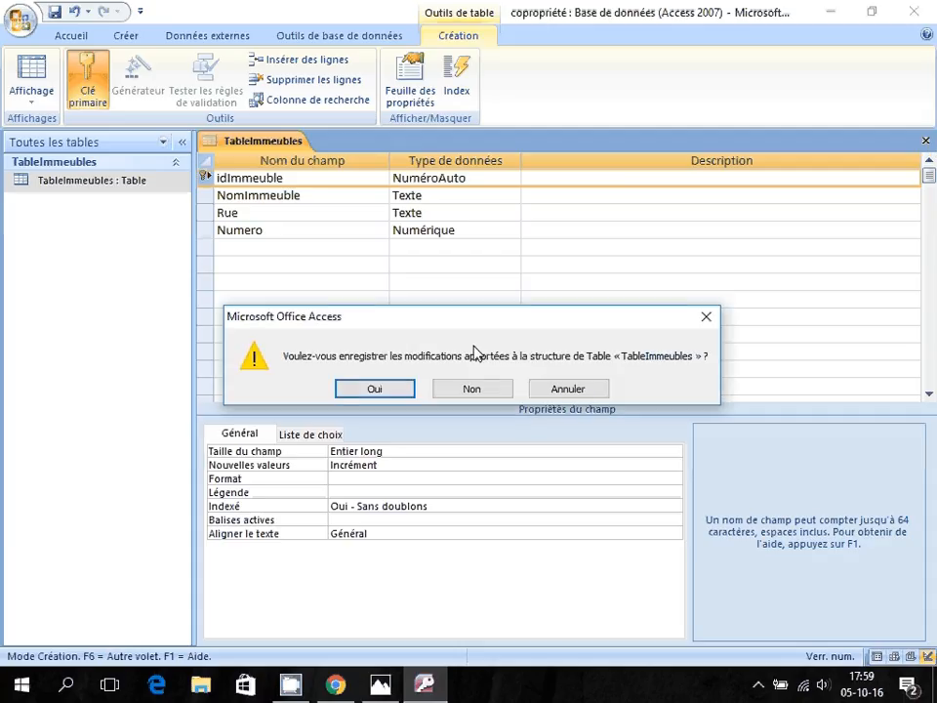
pyautogui.click(375, 389)
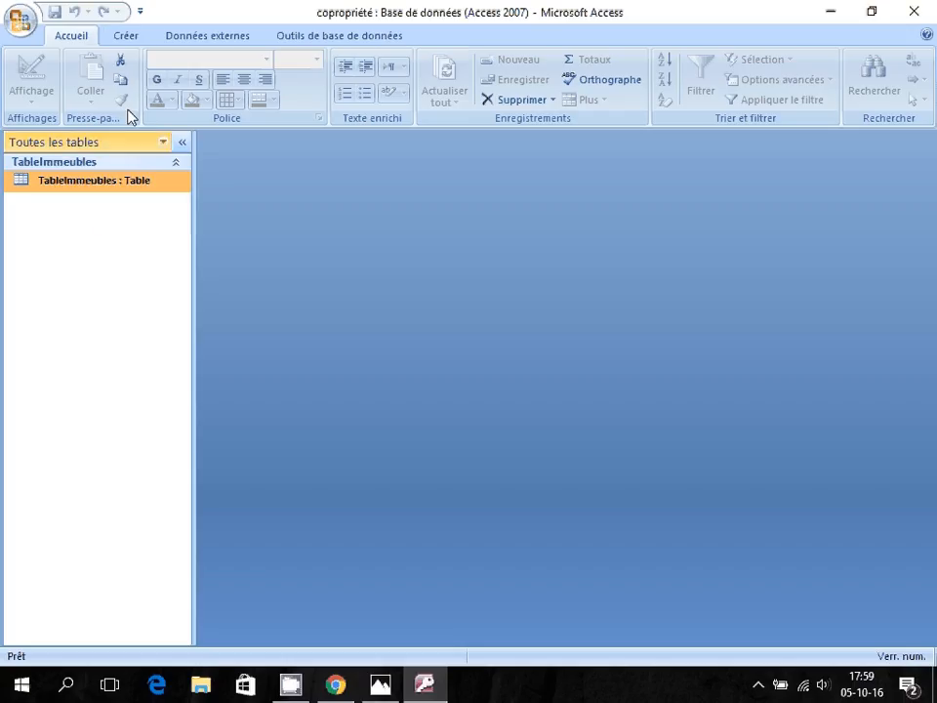
# Start a new table in design view and glance at the exercise screenshot.
pyautogui.click(133, 39)
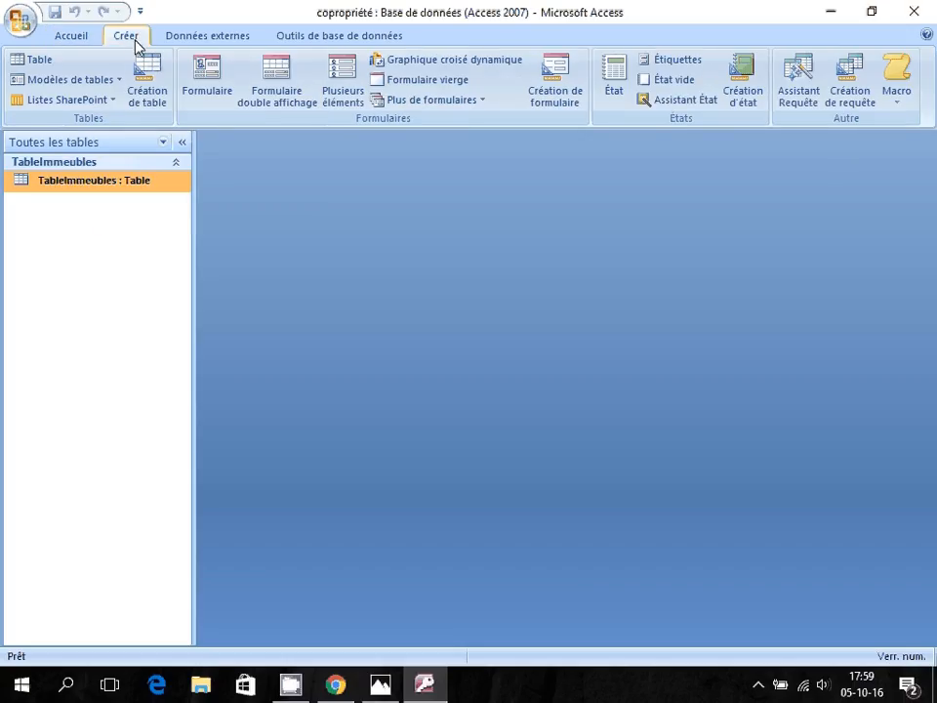
pyautogui.click(146, 101)
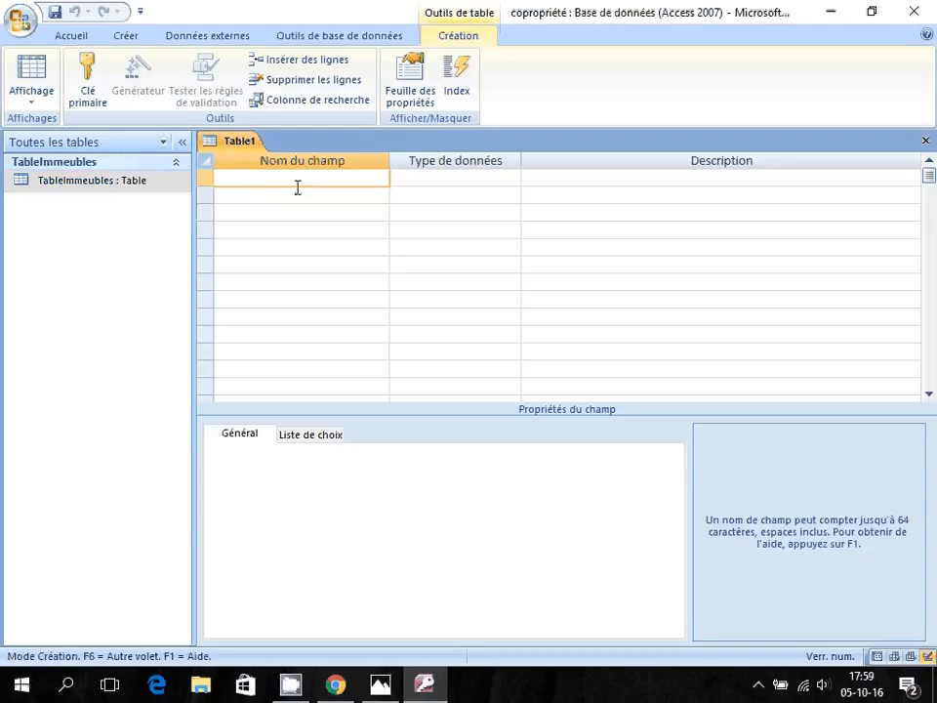
pyautogui.hotkey('alt', 'Tab')
# Enter the Texte fields Etage, nom and tel in the new table.
pyautogui.write('Etage')
pyautogui.press('Down')
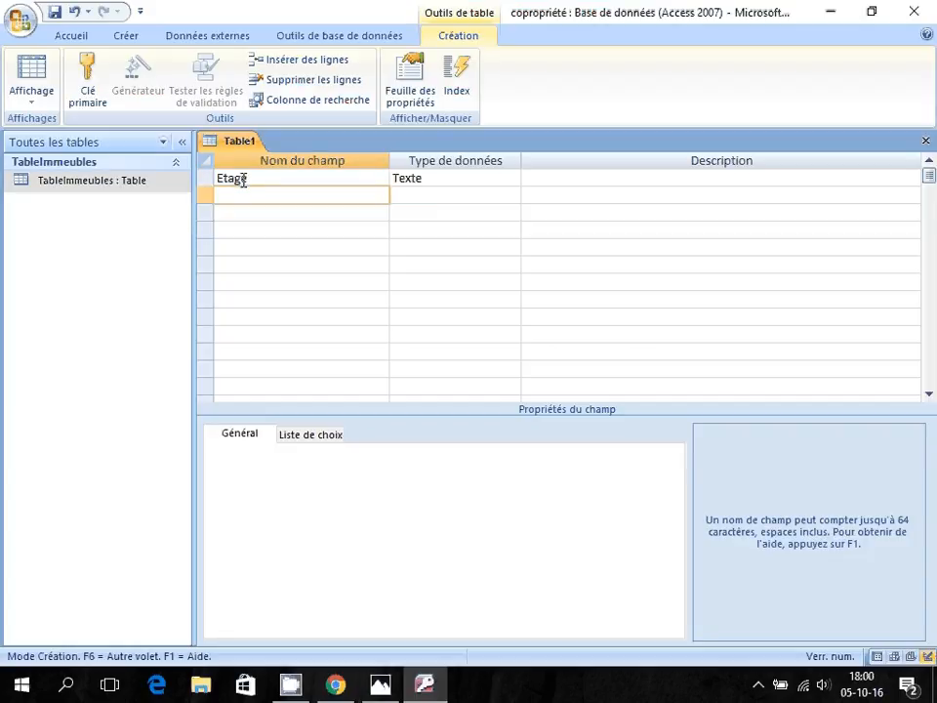
pyautogui.write('nom')
pyautogui.press('Down')
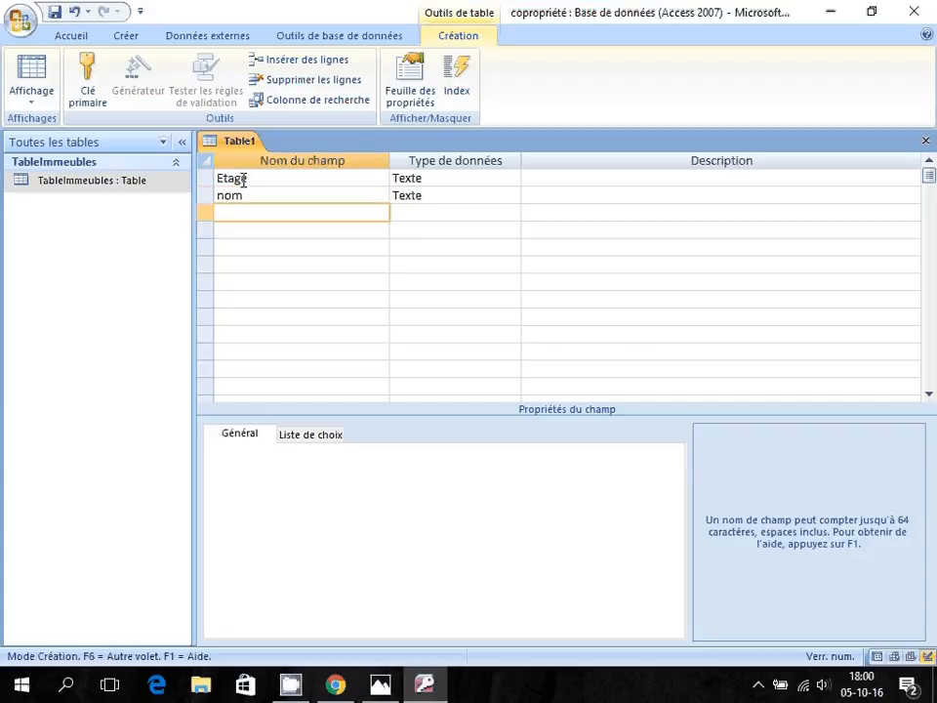
pyautogui.write('tel')
pyautogui.press('Tab')
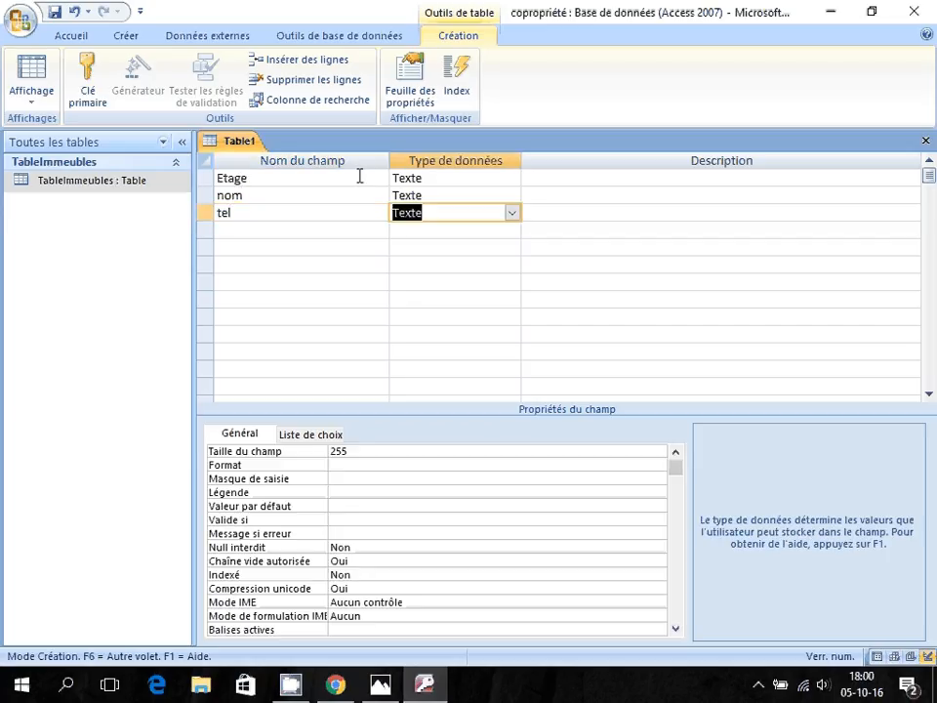
pyautogui.click(361, 178)
pyautogui.click(831, 12)
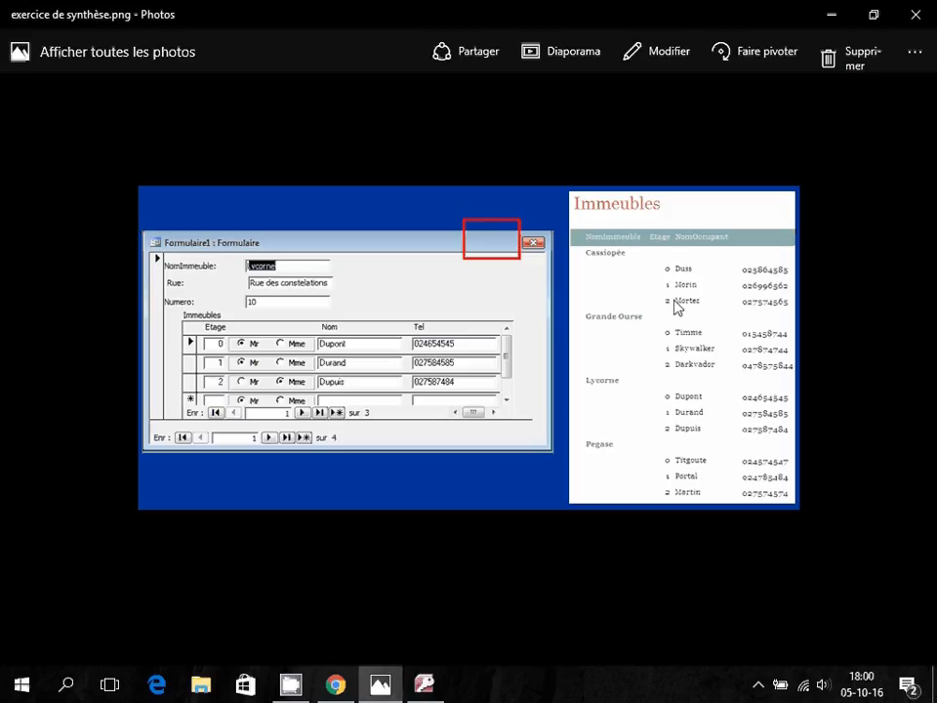
# Return from the exercise screenshot to the Table1 design in Access.
pyautogui.hotkey('alt', 'Tab')
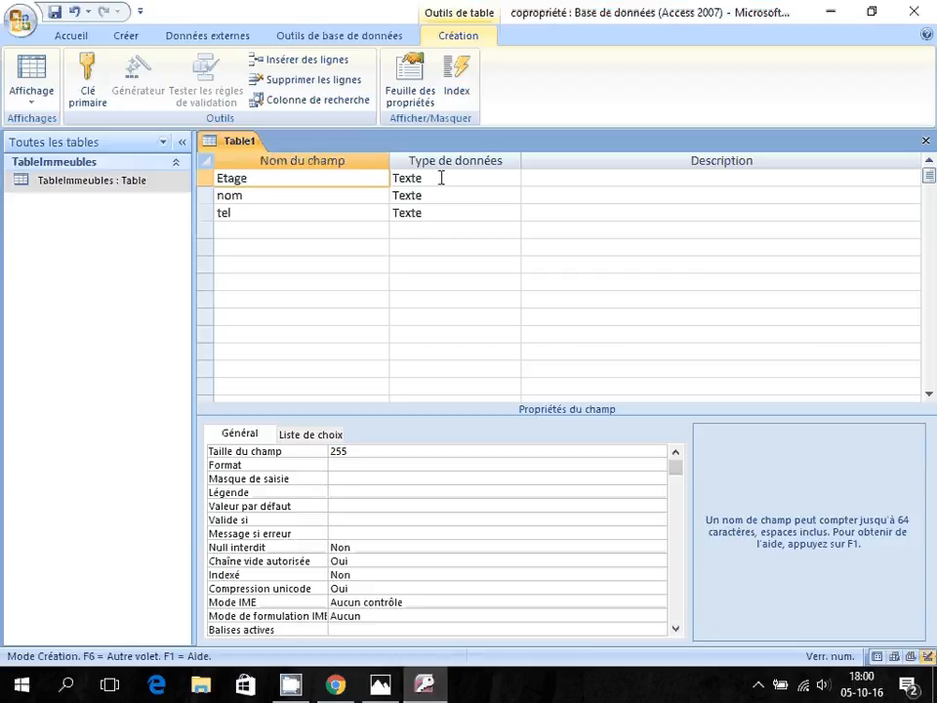
# Set field size 1 for Etage and 20 for both nom and tel.
pyautogui.click(444, 177)
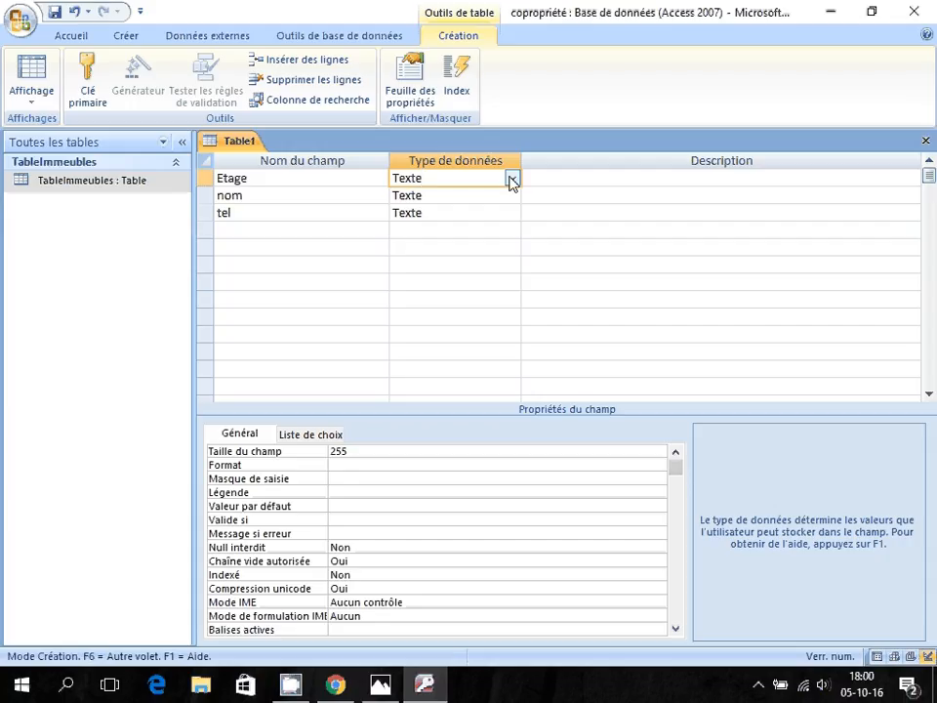
pyautogui.click(313, 449)
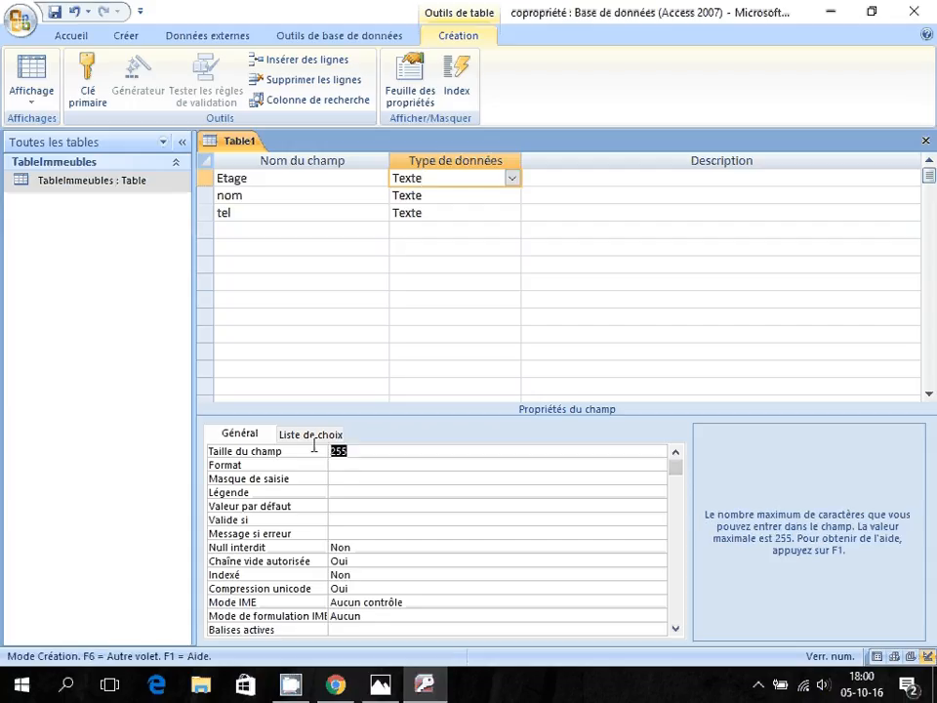
pyautogui.write('1')
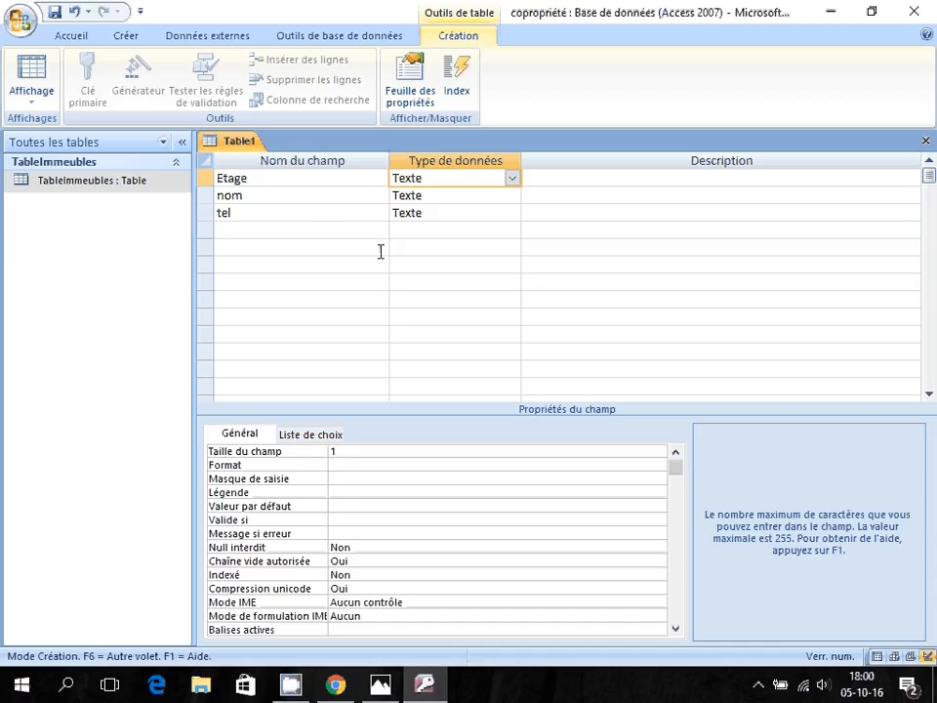
pyautogui.click(339, 198)
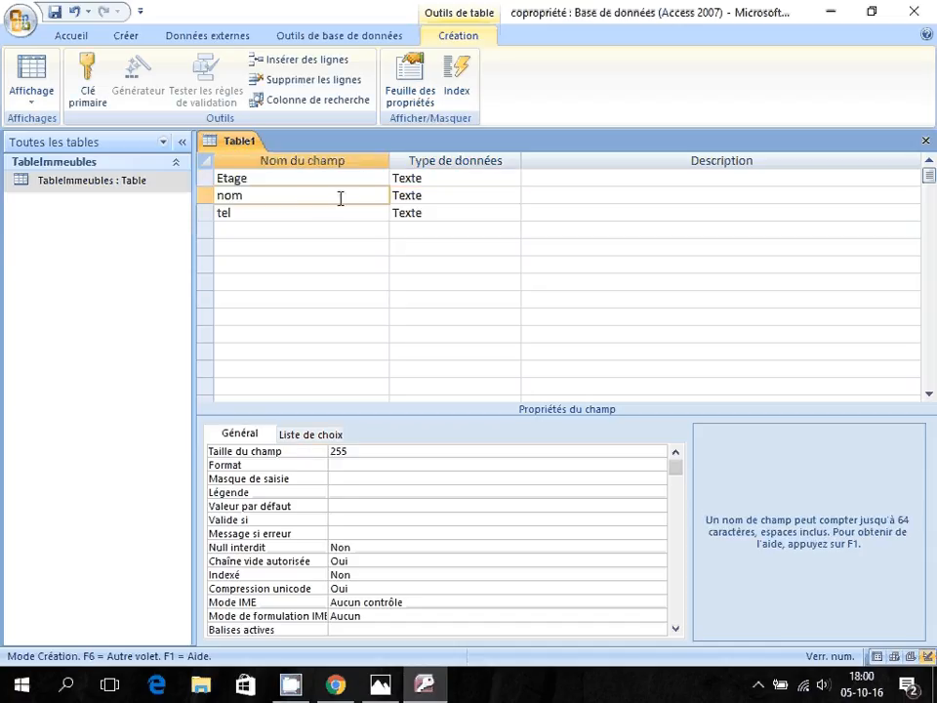
pyautogui.click(441, 195)
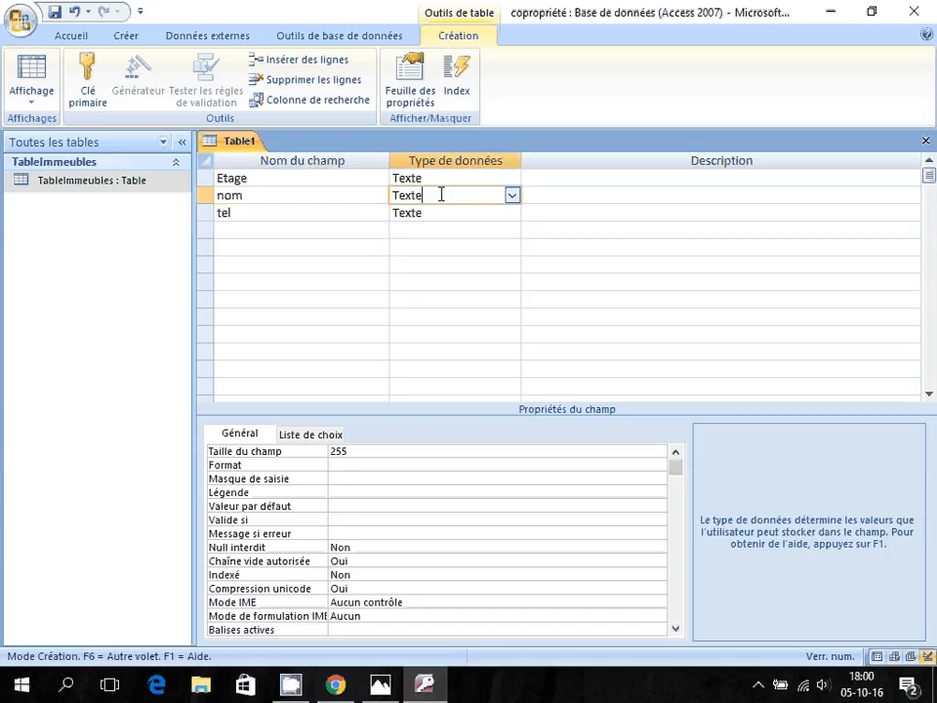
pyautogui.click(284, 451)
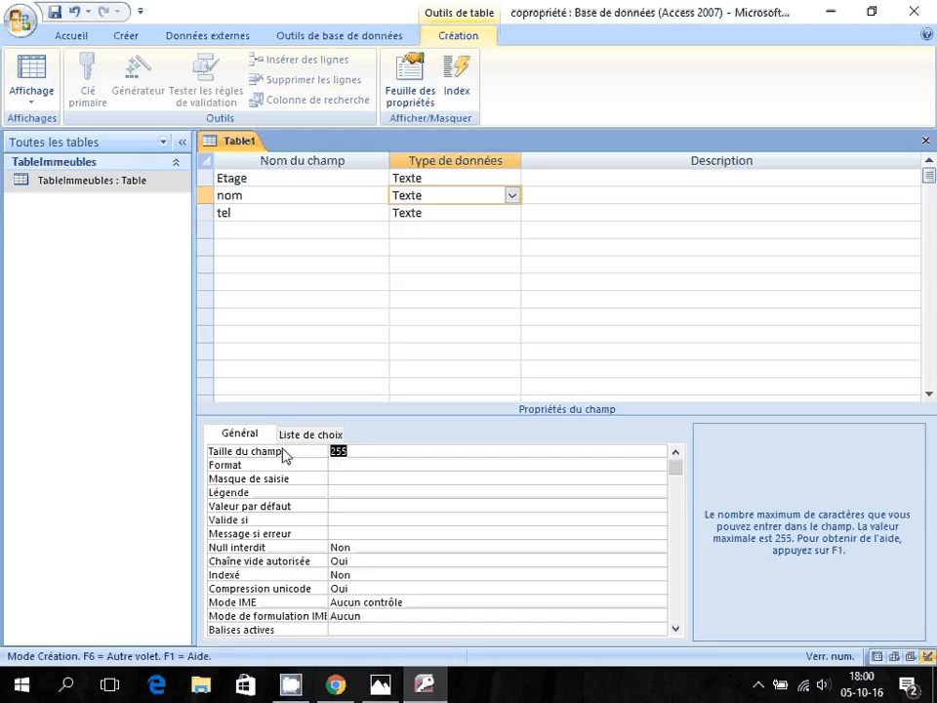
pyautogui.write('20')
pyautogui.click(429, 213)
pyautogui.click(323, 451)
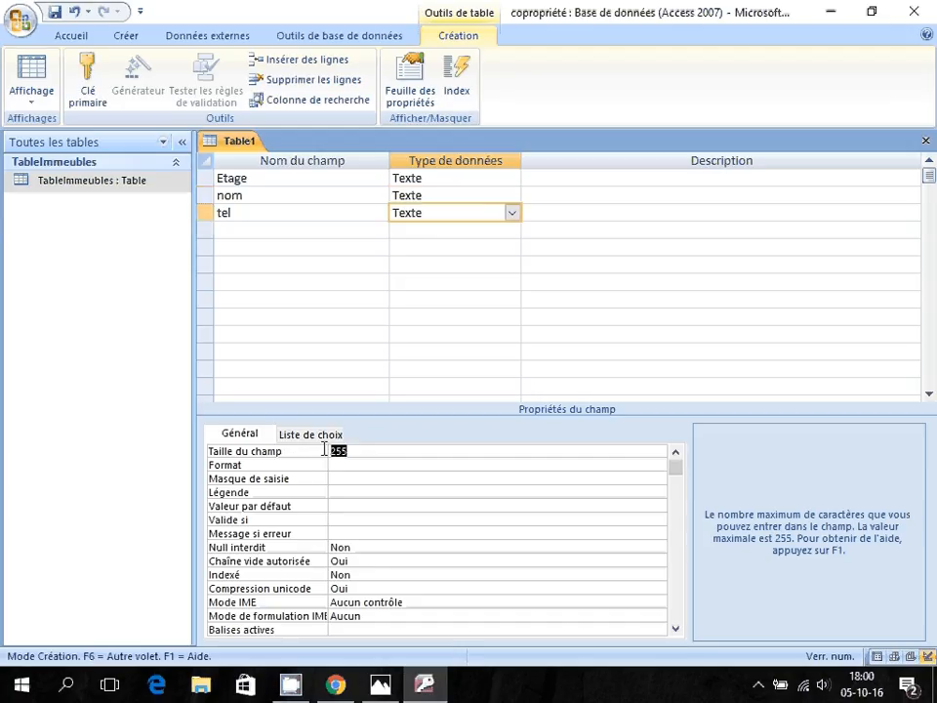
pyautogui.write('20')
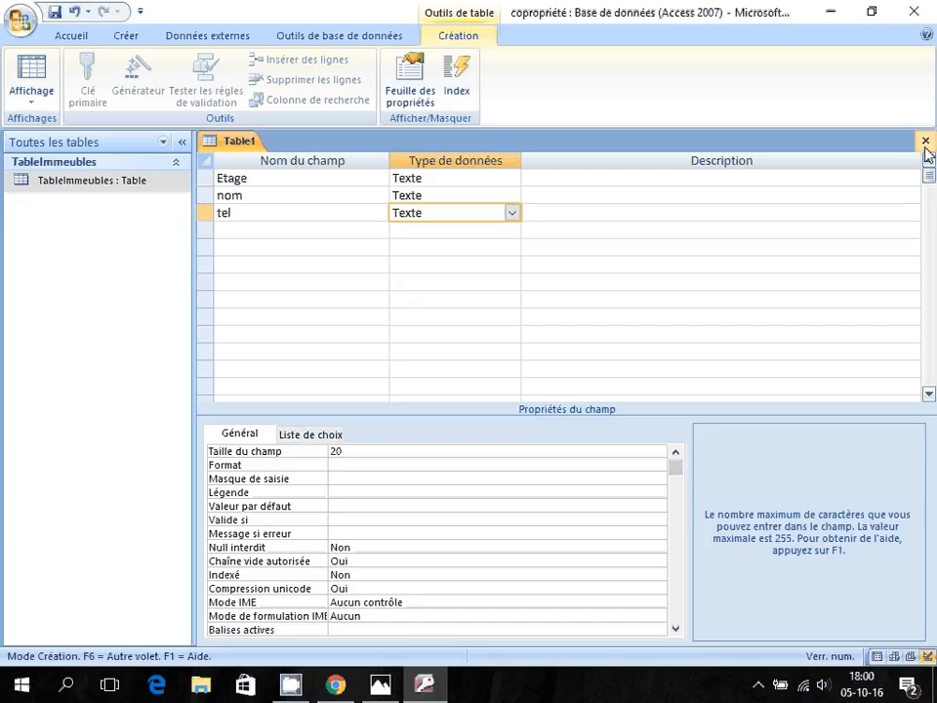
pyautogui.click(242, 226)
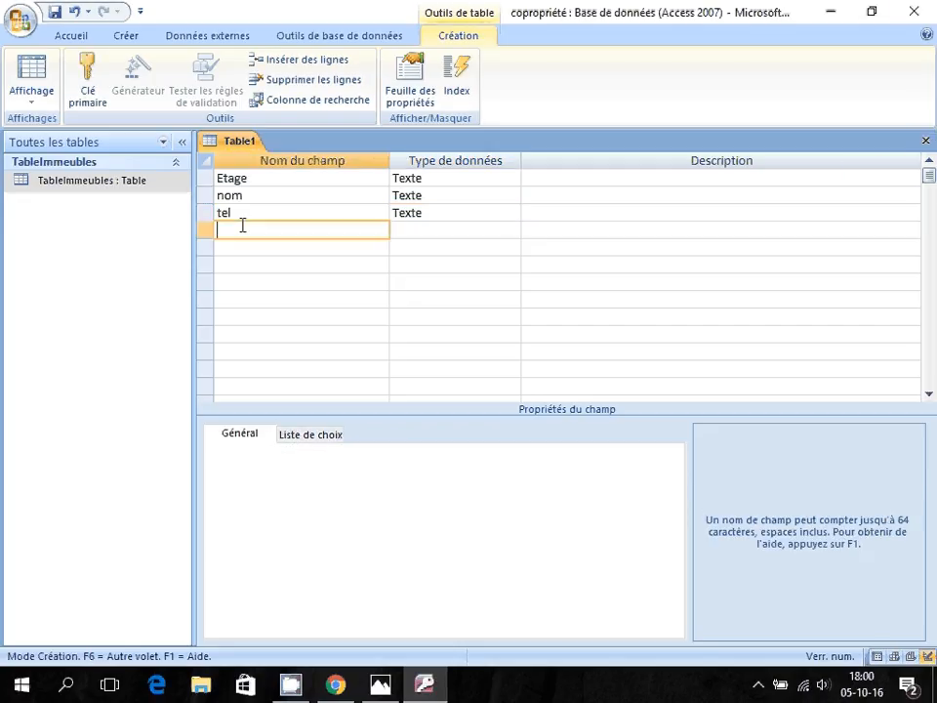
# Add an idAppartement NuméroAuto field and make it the primary key.
pyautogui.write('idAppartement')
pyautogui.press('Tab')
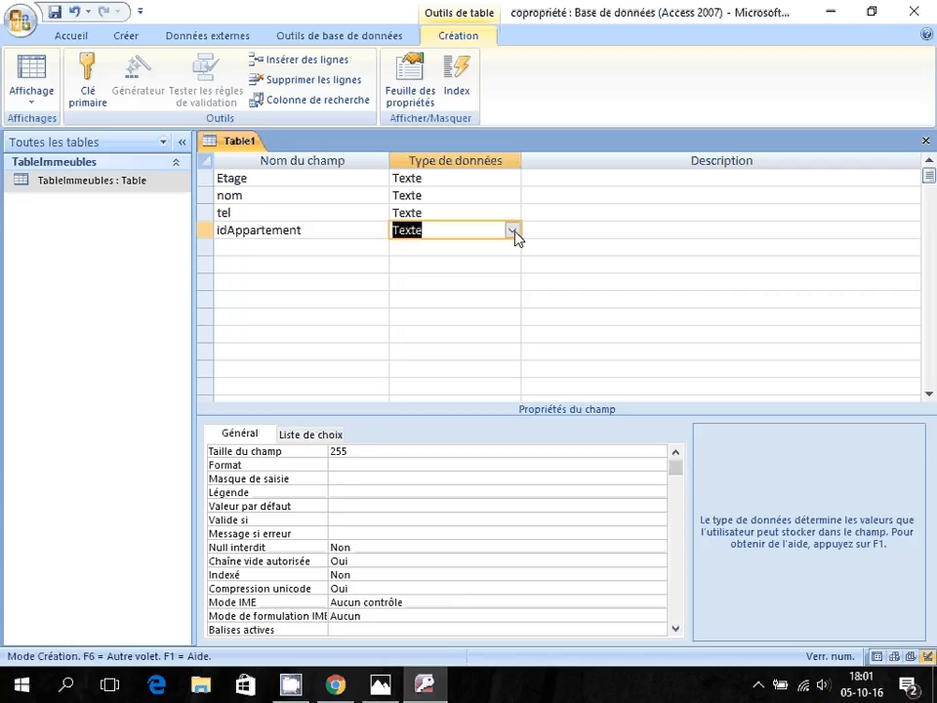
pyautogui.click(511, 231)
pyautogui.click(435, 336)
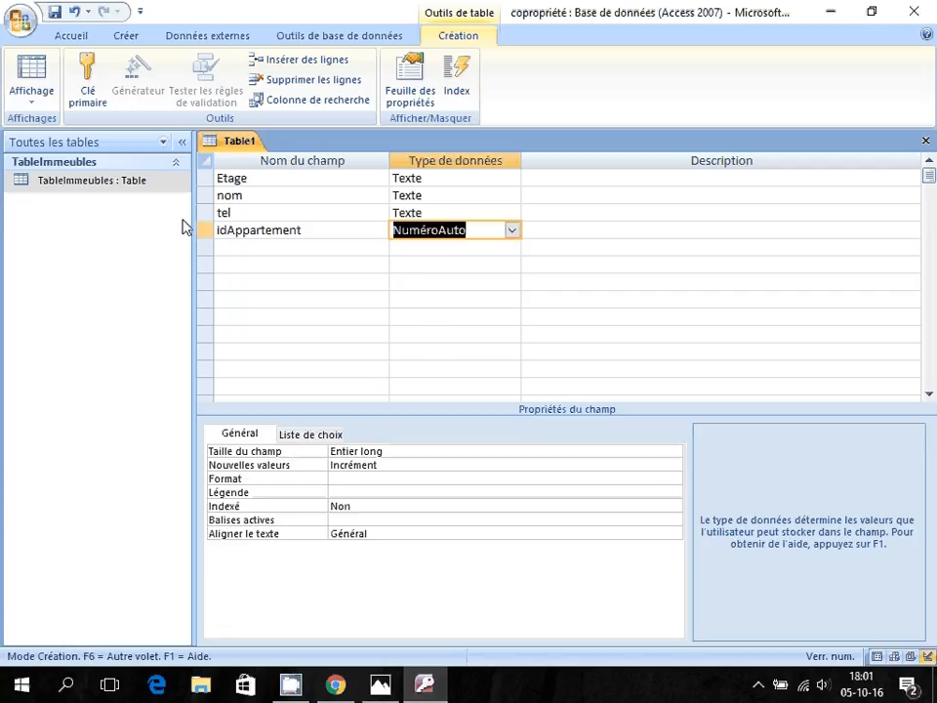
pyautogui.click(90, 76)
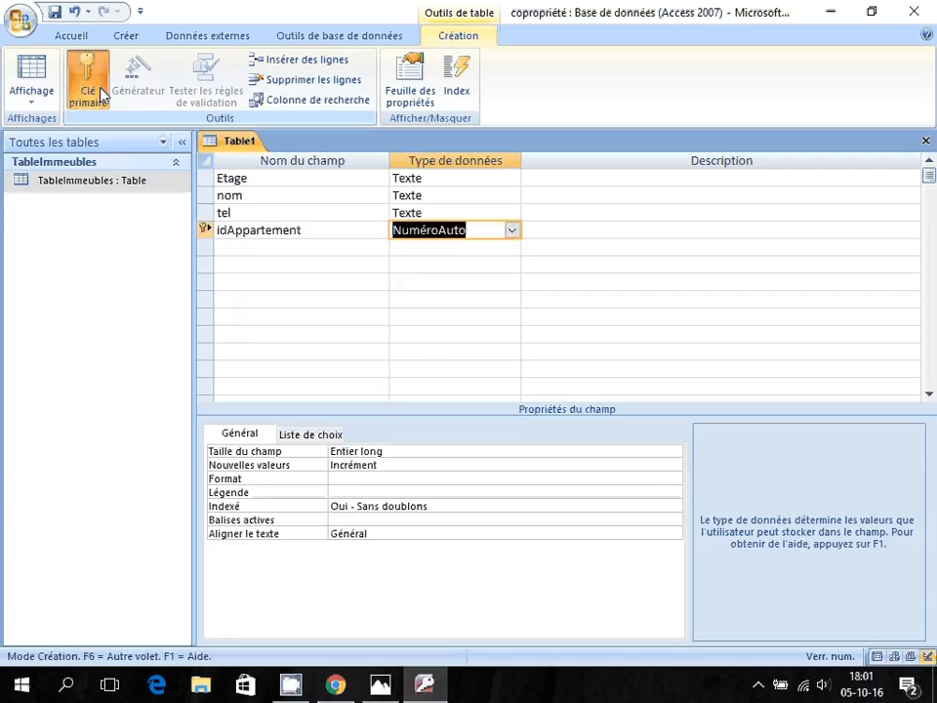
# Close the design and save the table as TableAppartements.
pyautogui.click(926, 141)
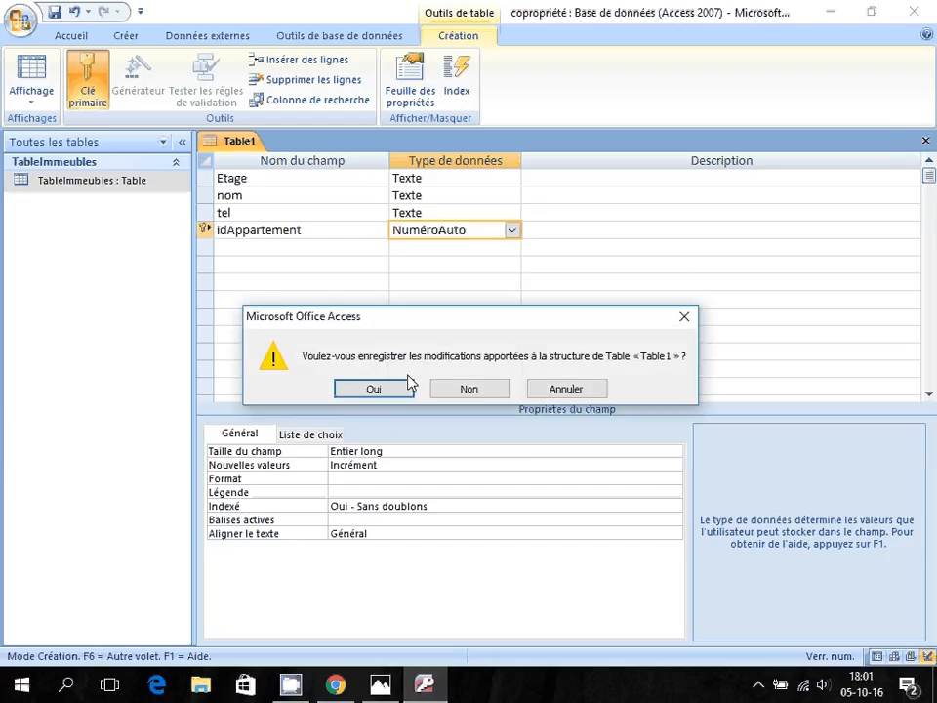
pyautogui.click(376, 388)
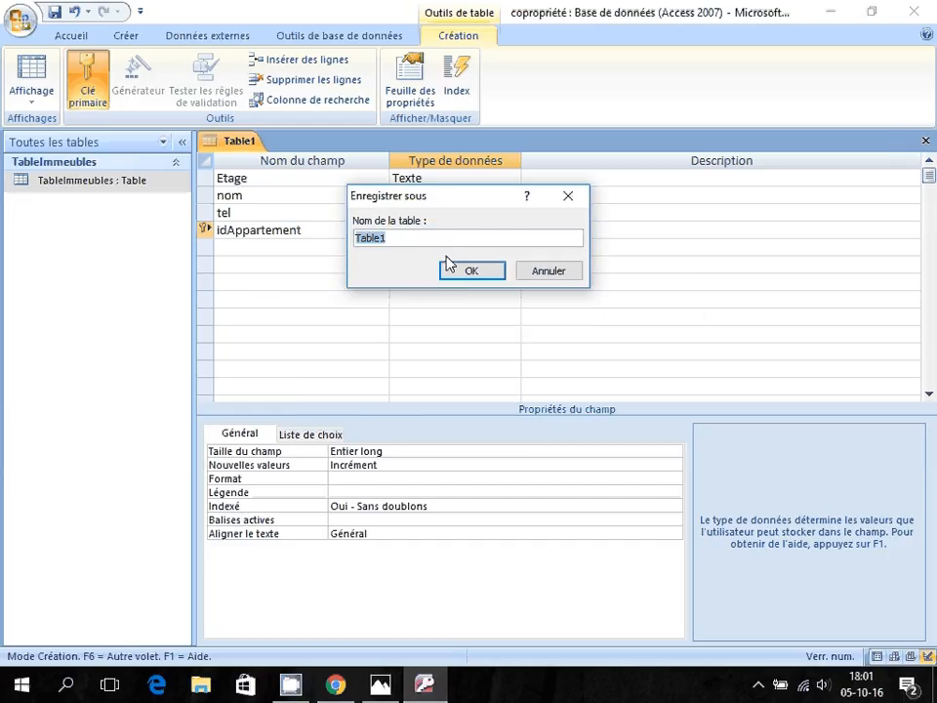
pyautogui.press('End')
pyautogui.press('BackSpace')
pyautogui.write('Appartements')
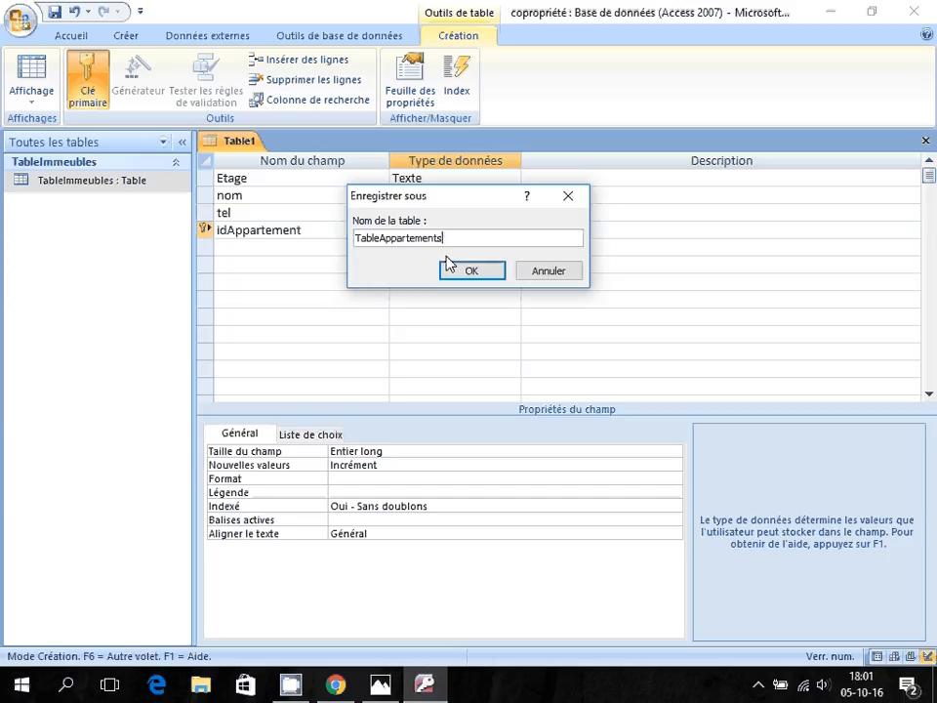
pyautogui.press('Return')
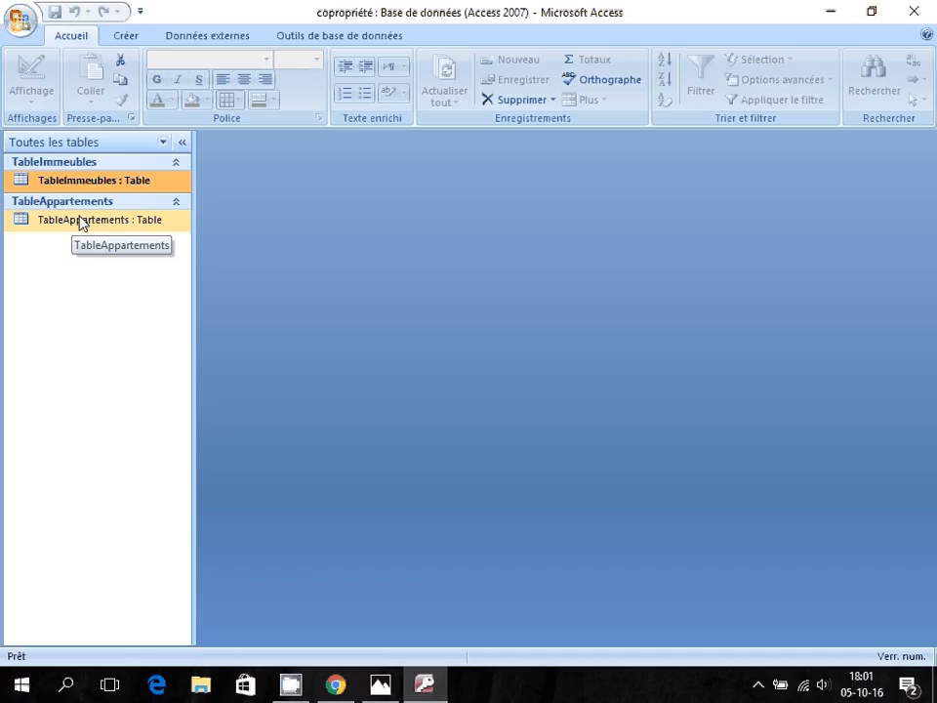
# Group the navigation pane by object type, open both tables, and show TableAppartements in design view.
pyautogui.click(163, 142)
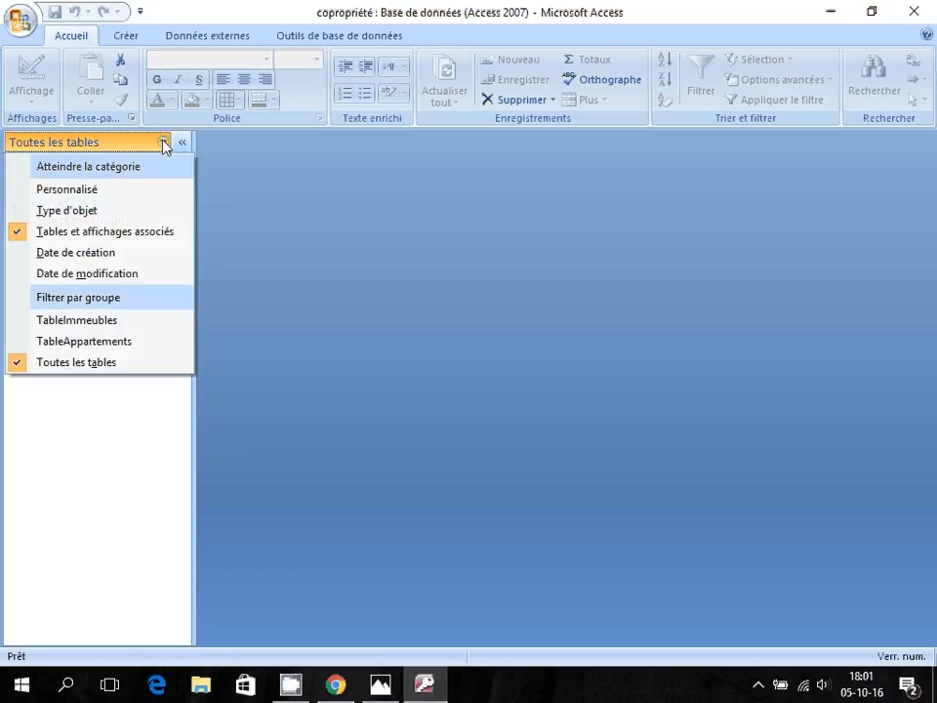
pyautogui.click(92, 210)
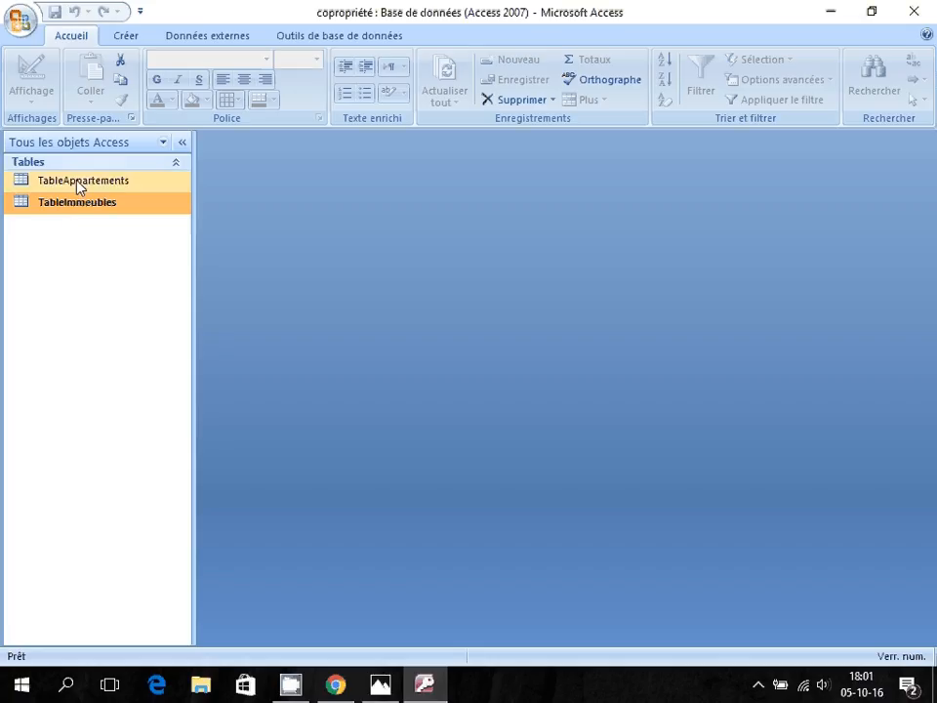
pyautogui.doubleClick(79, 183)
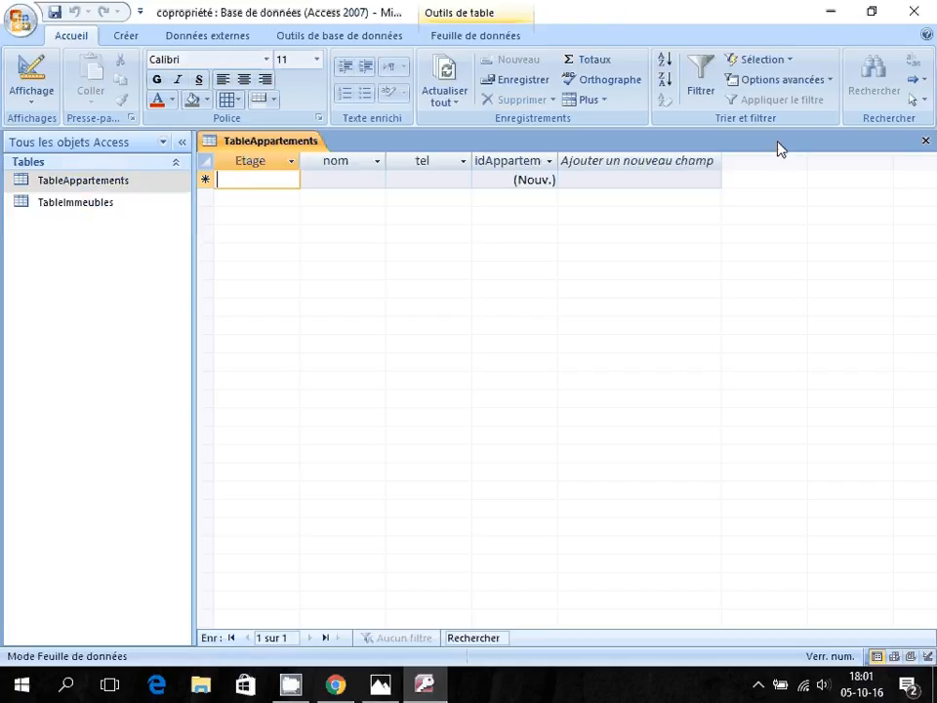
pyautogui.doubleClick(86, 213)
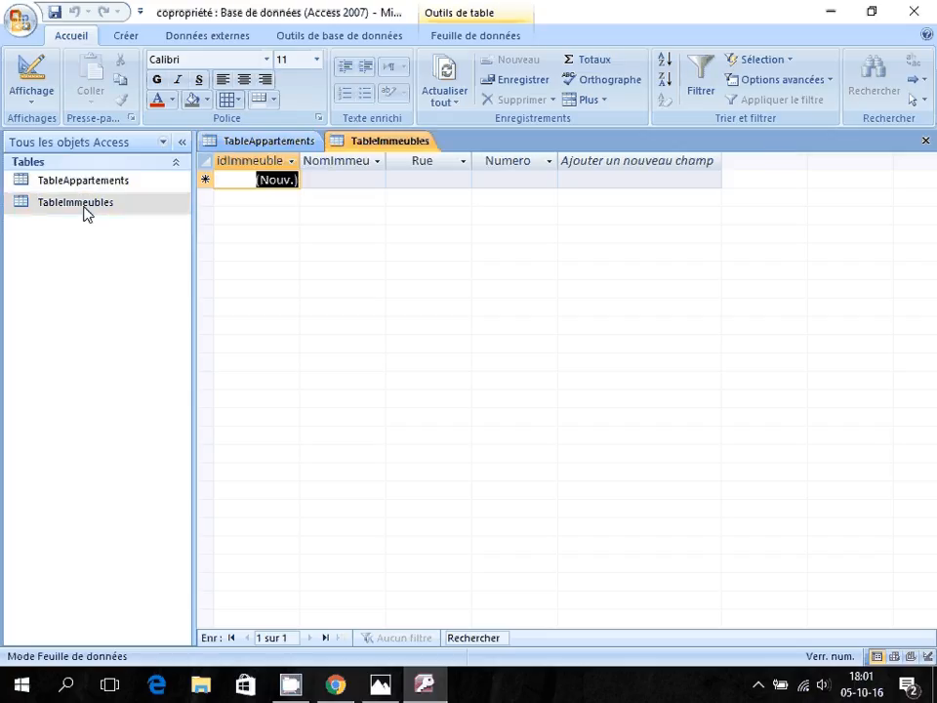
pyautogui.click(282, 145)
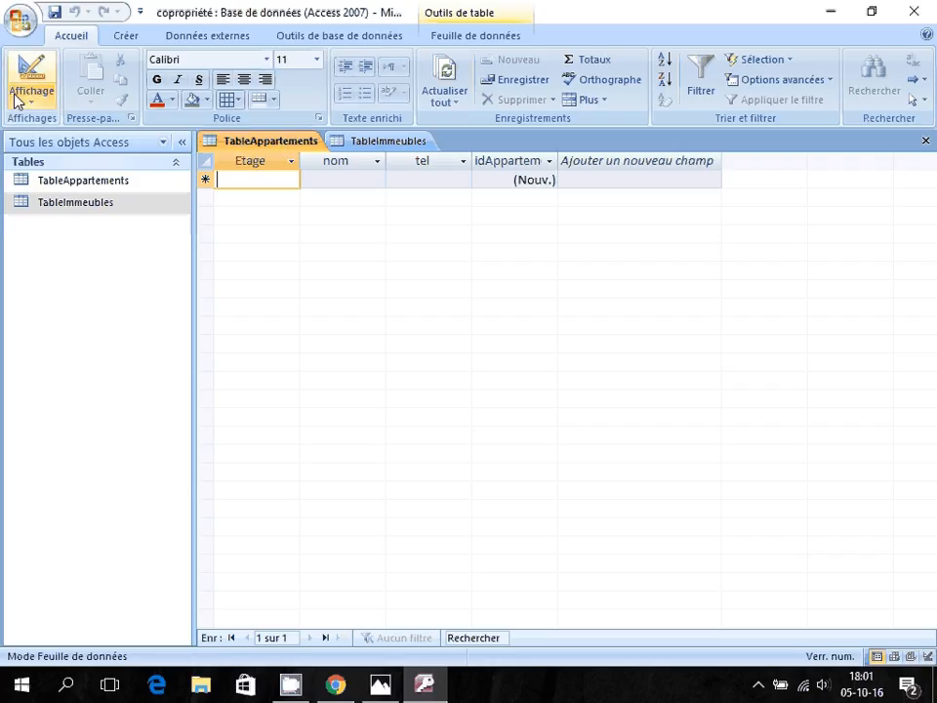
pyautogui.click(32, 67)
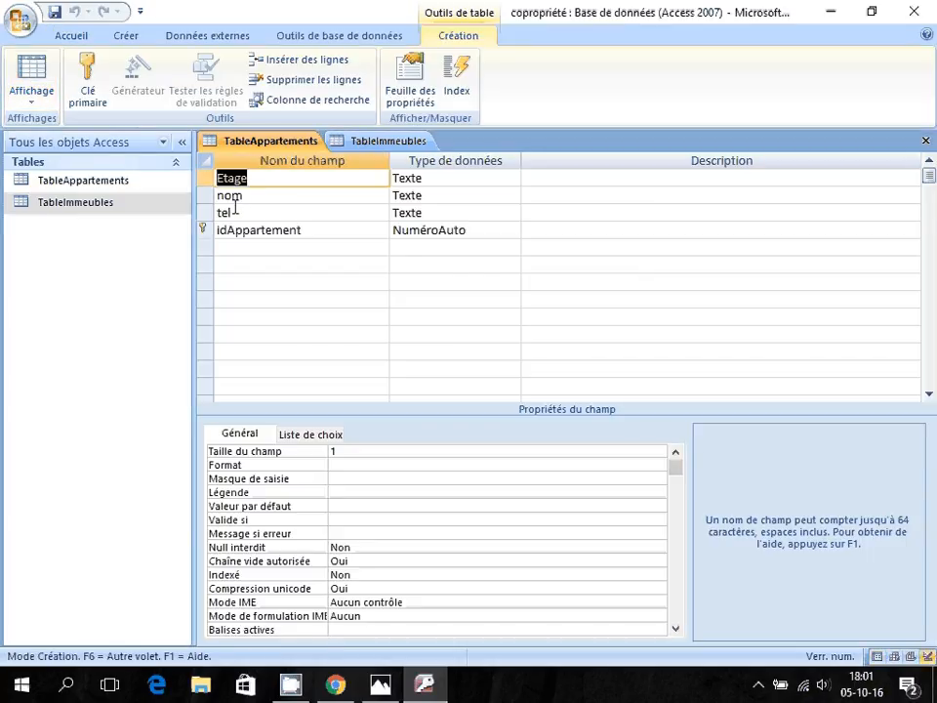
# Add an idImmeuble field of type Numérique to TableAppartements.
pyautogui.click(253, 245)
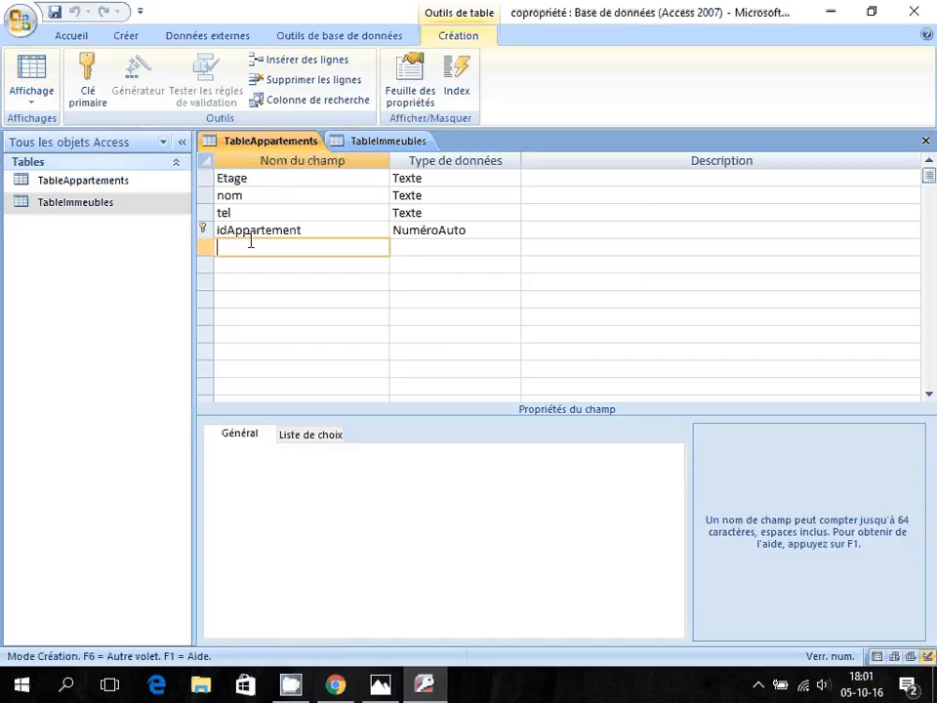
pyautogui.write('idImm')
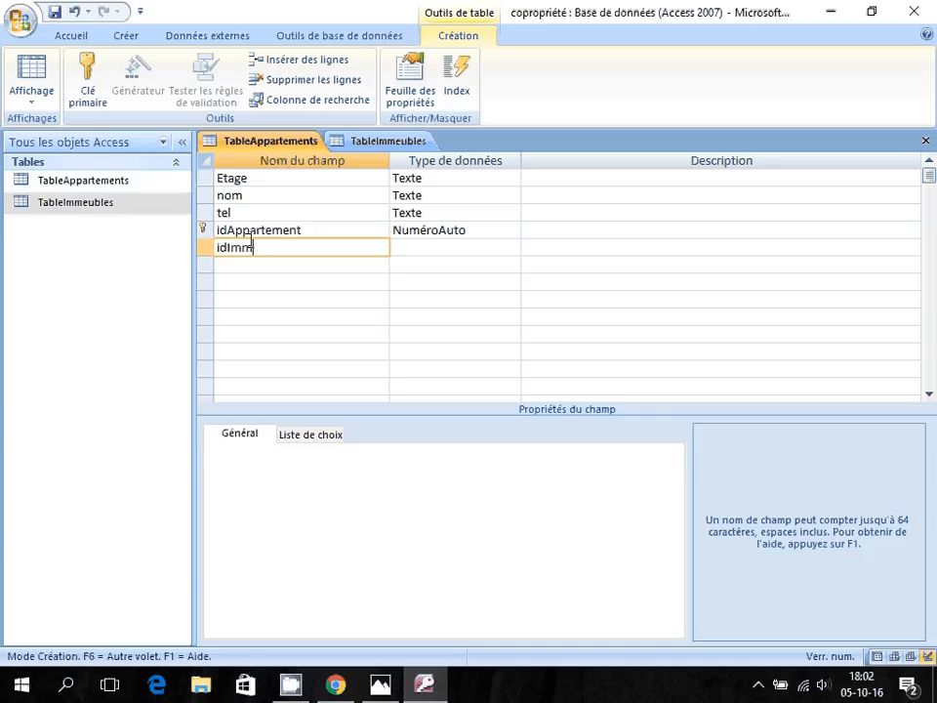
pyautogui.write('euble')
pyautogui.press('Tab')
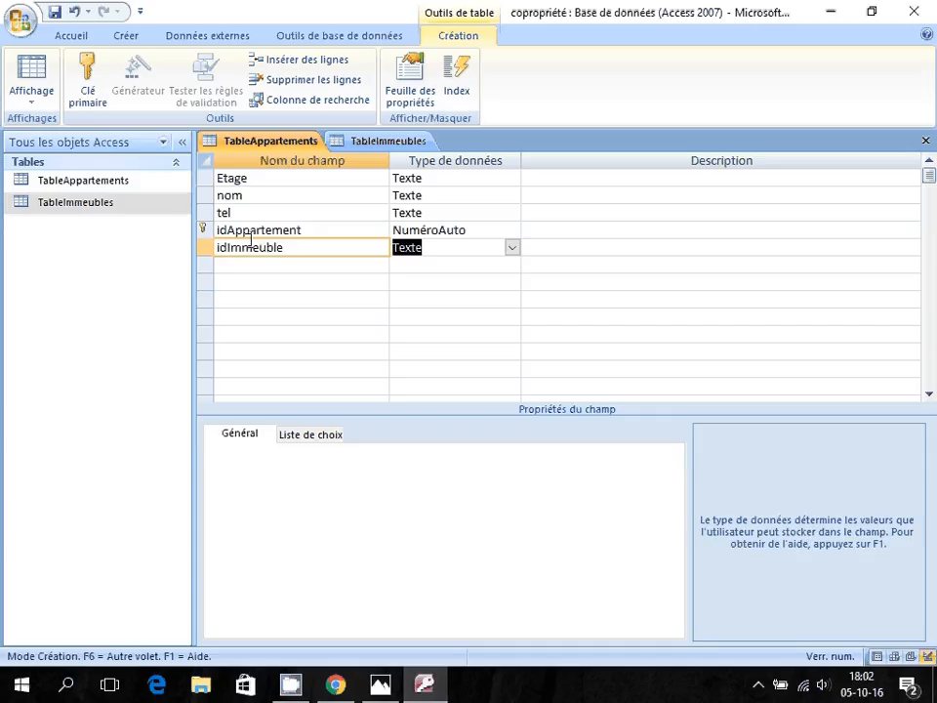
pyautogui.click(509, 249)
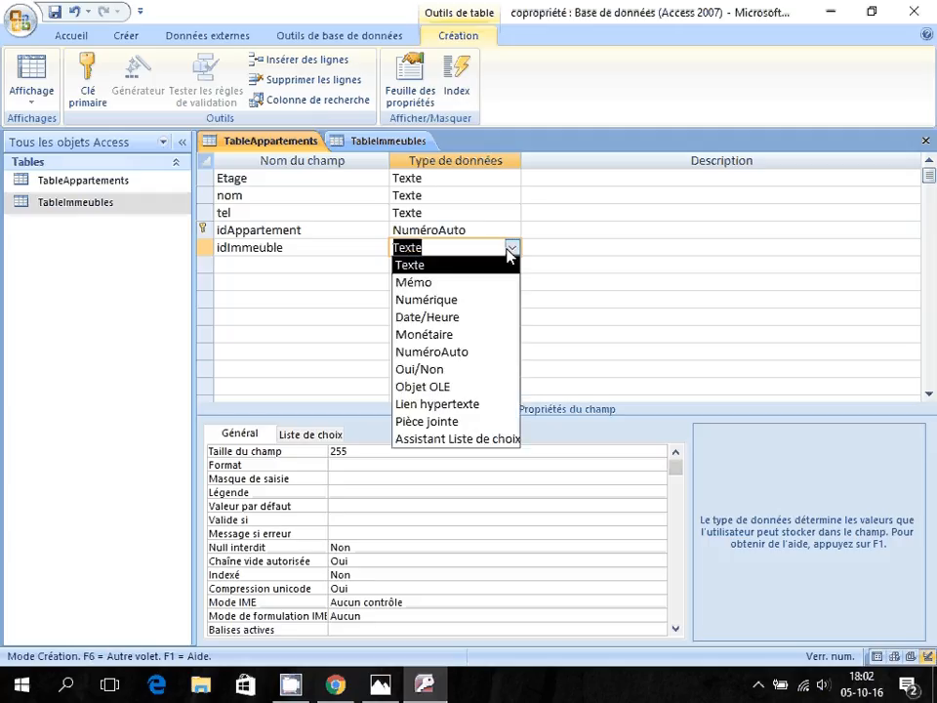
pyautogui.click(447, 302)
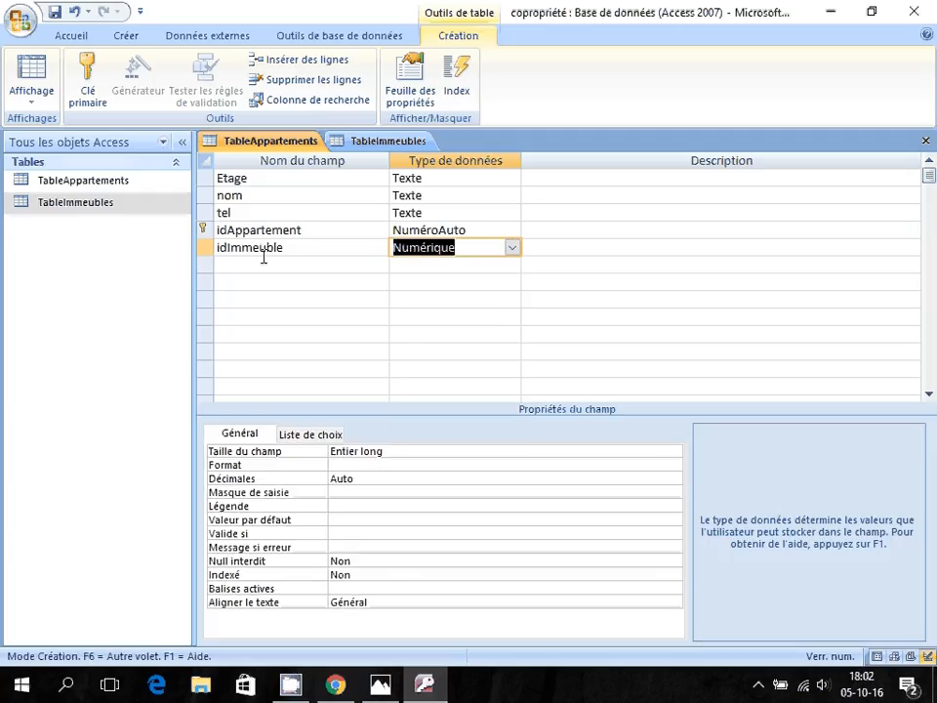
# Check the idImmeuble key's field size in TableImmeubles design view.
pyautogui.click(383, 145)
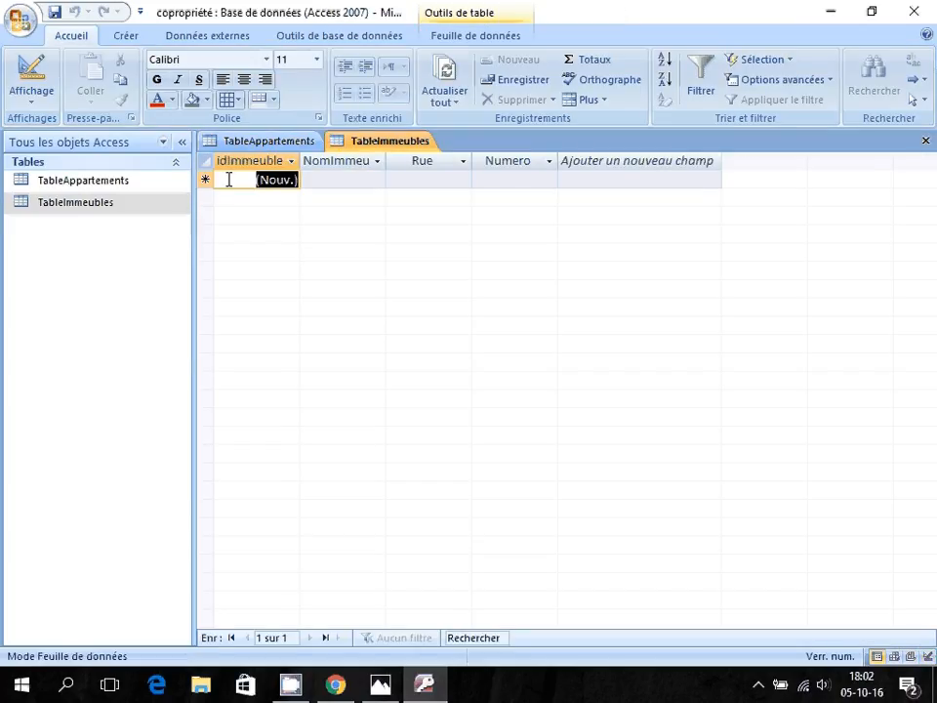
pyautogui.click(20, 59)
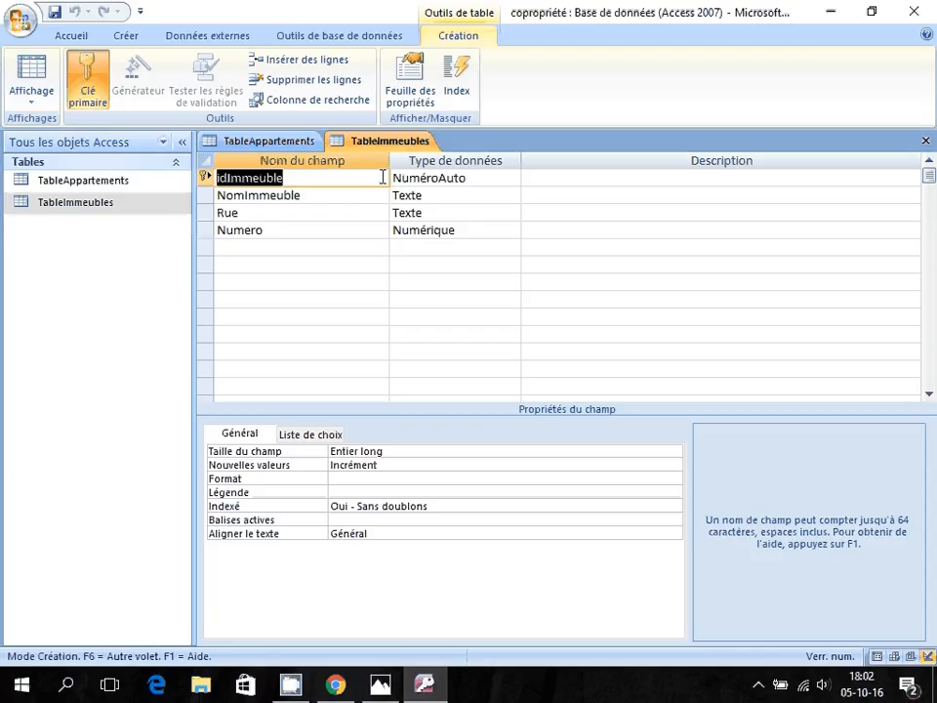
pyautogui.click(312, 178)
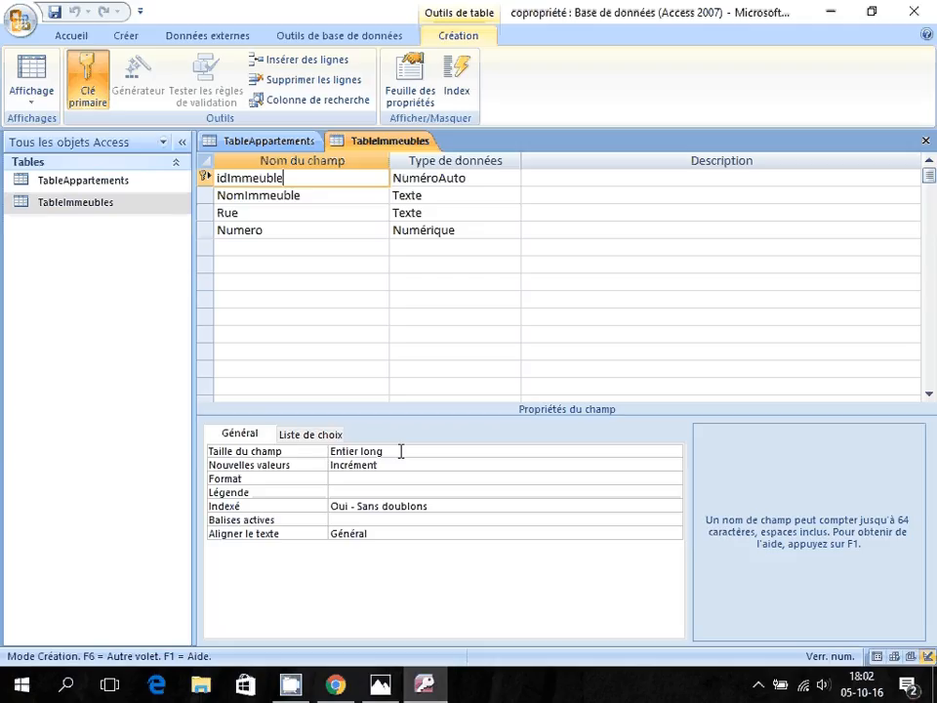
pyautogui.click(396, 451)
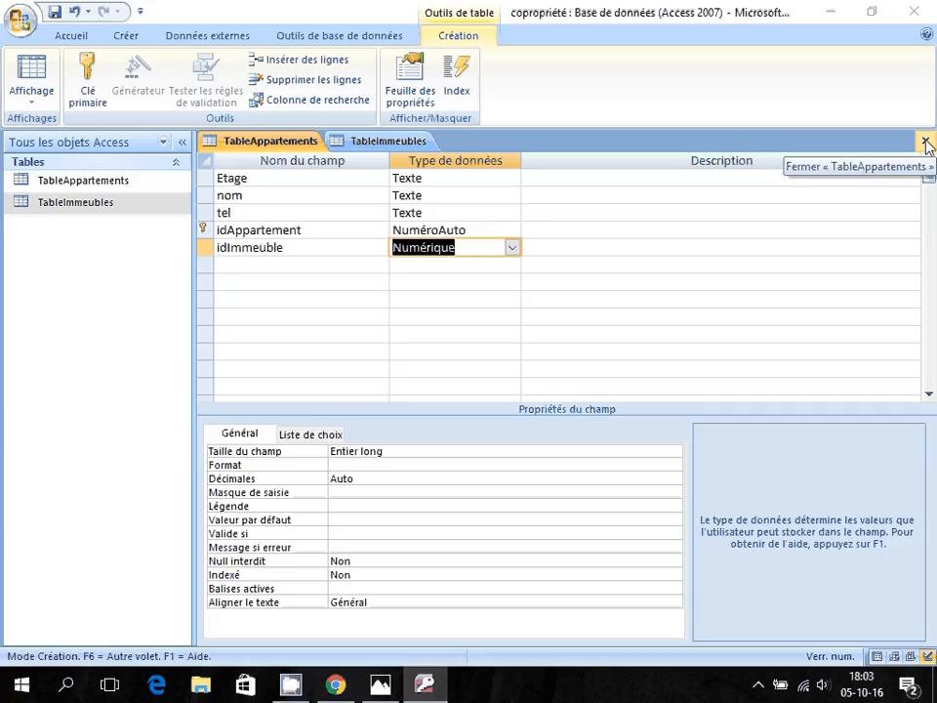
# Close both tables, saving the TableAppartements structure changes.
pyautogui.click(926, 143)
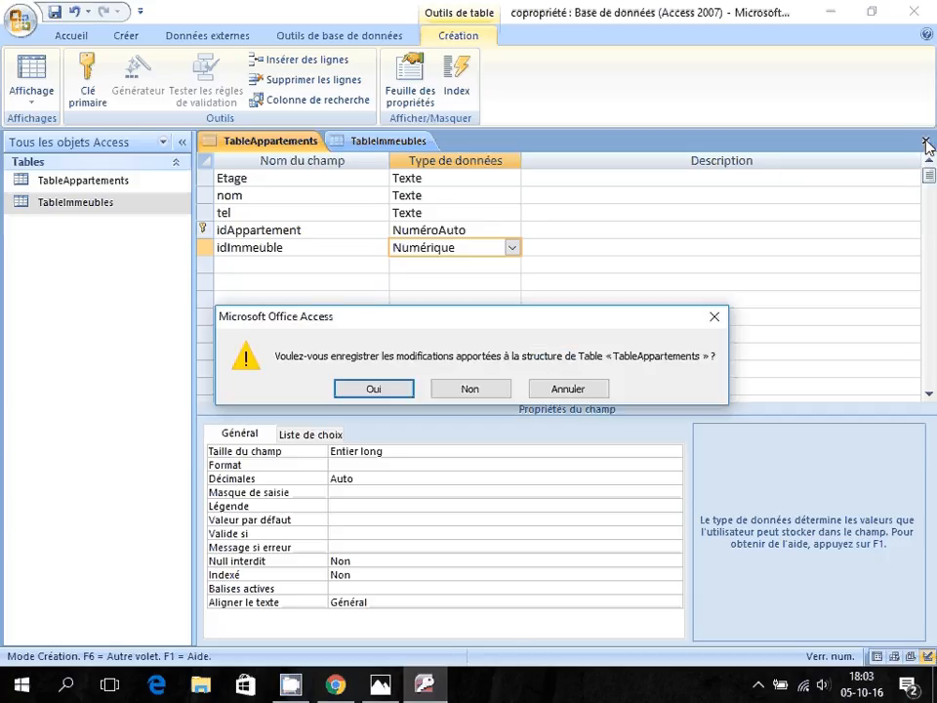
pyautogui.click(377, 388)
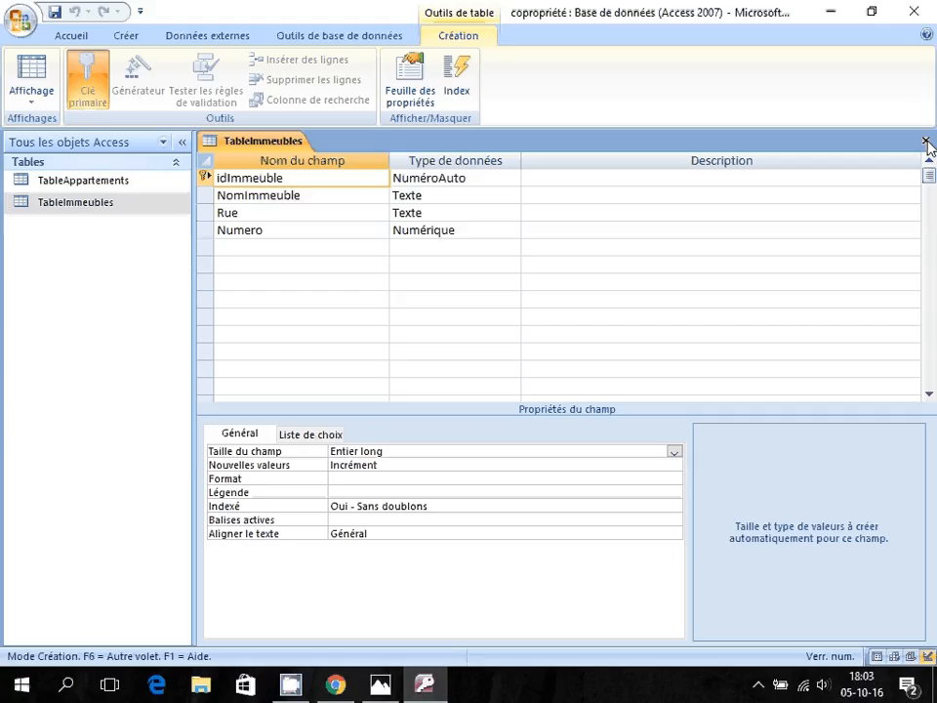
pyautogui.click(926, 142)
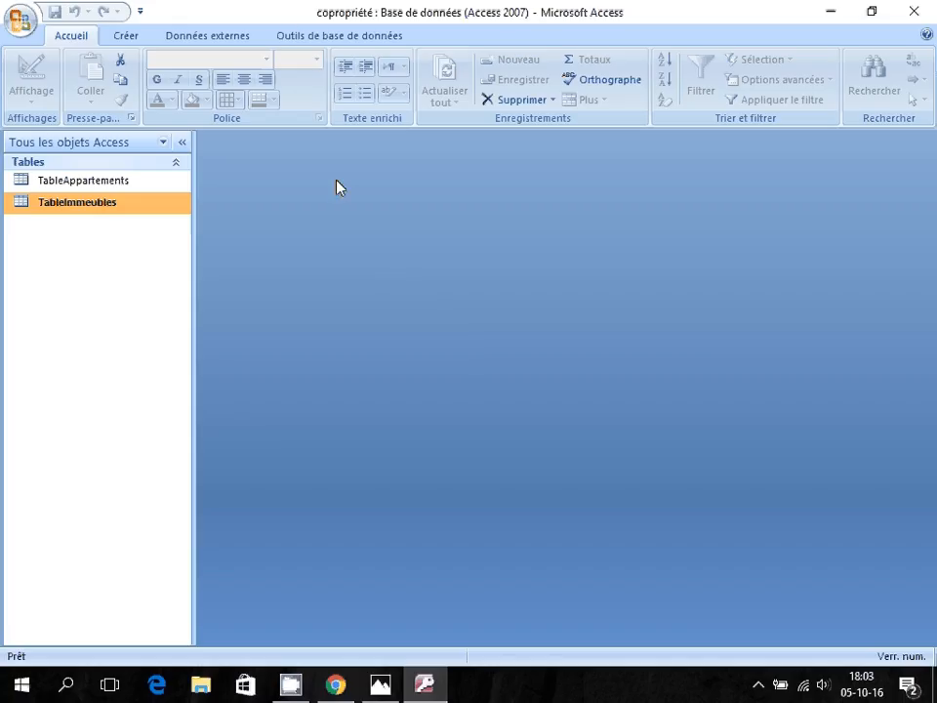
pyautogui.click(297, 40)
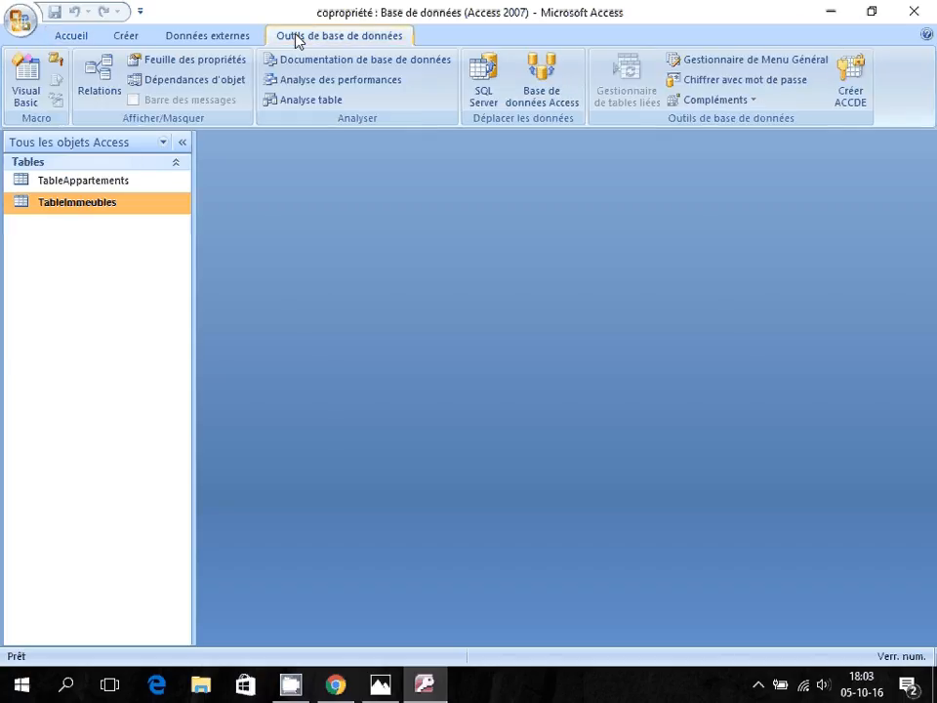
# Add TableAppartements and TableImmeubles to the Relations window.
pyautogui.click(97, 74)
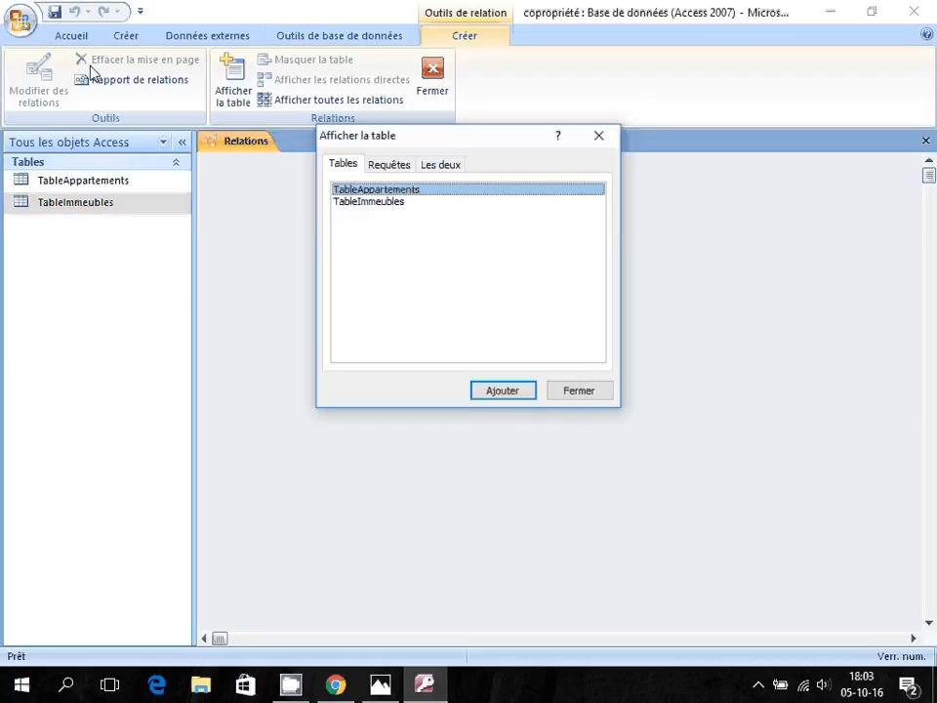
pyautogui.moveTo(377, 147); pyautogui.dragTo(464, 189)
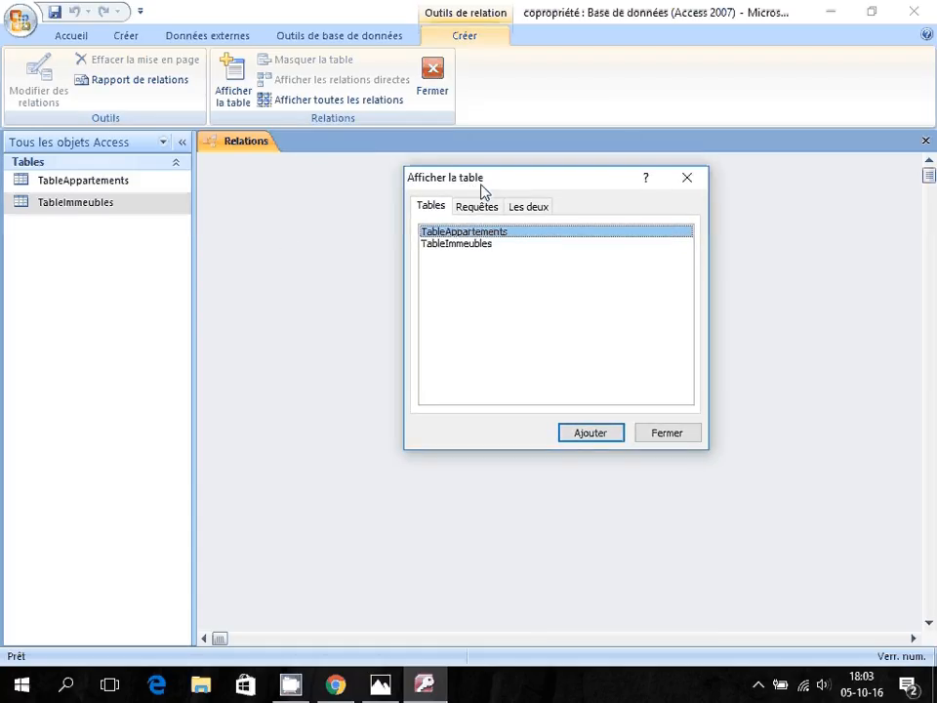
pyautogui.click(461, 243)
pyautogui.click(458, 233)
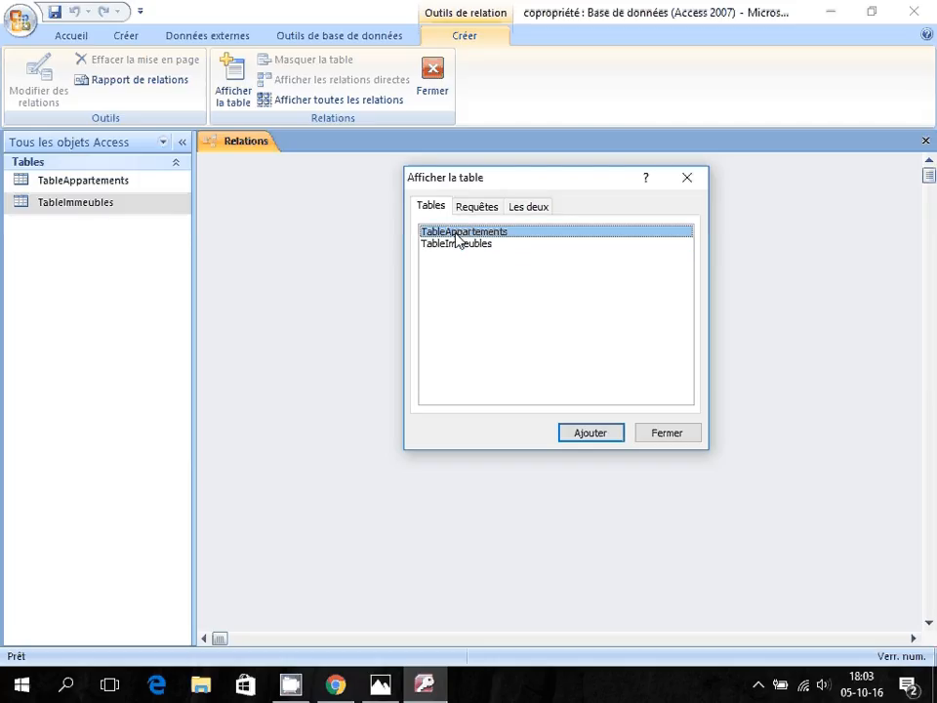
pyautogui.click(577, 435)
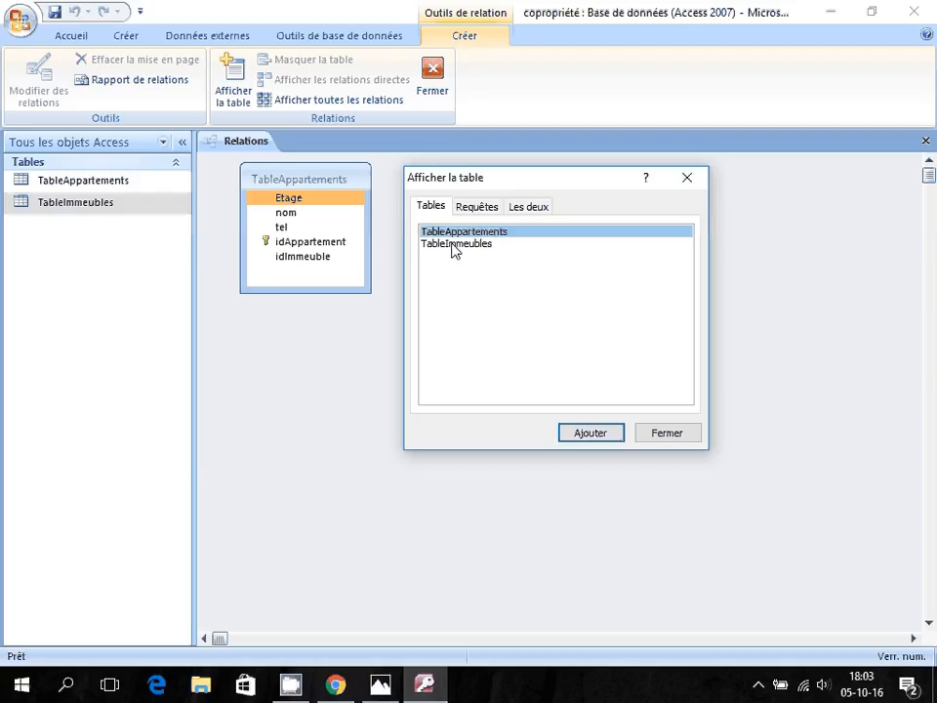
pyautogui.click(454, 244)
pyautogui.click(590, 435)
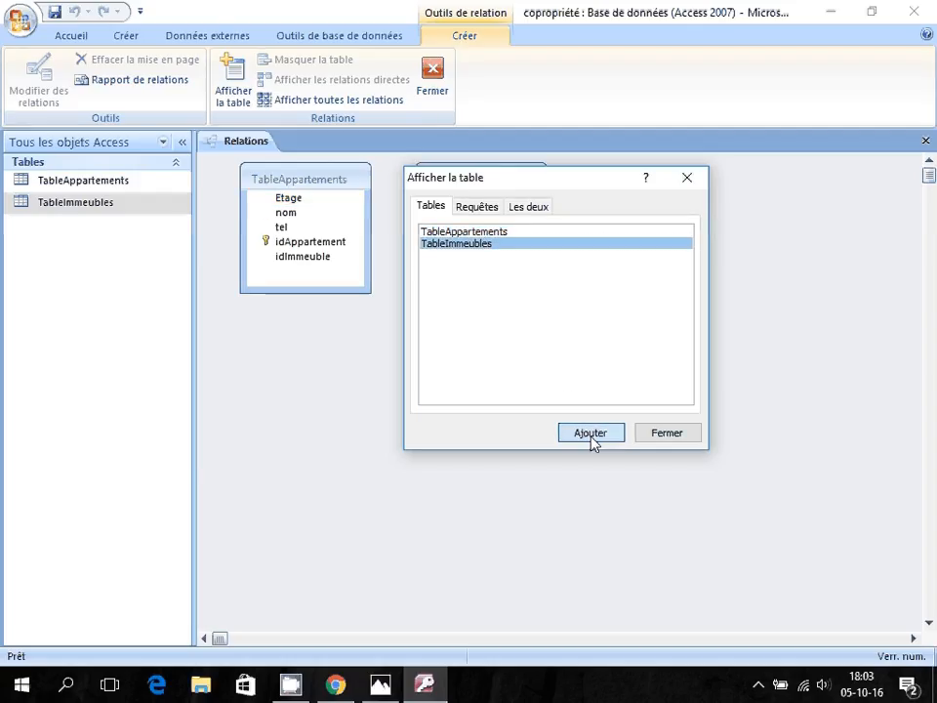
pyautogui.click(667, 435)
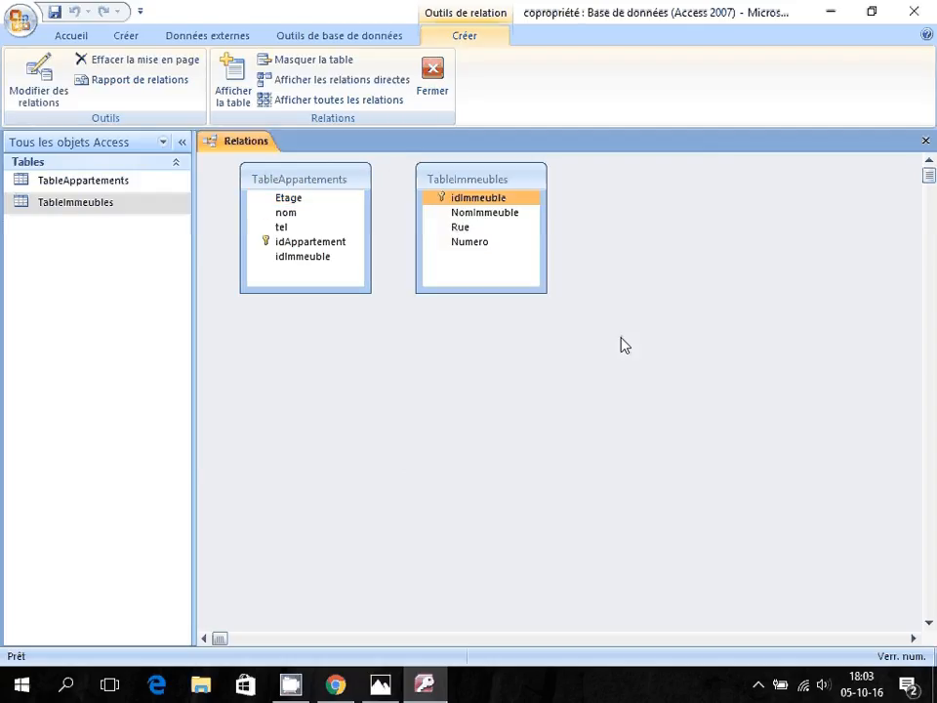
pyautogui.rightClick(608, 314)
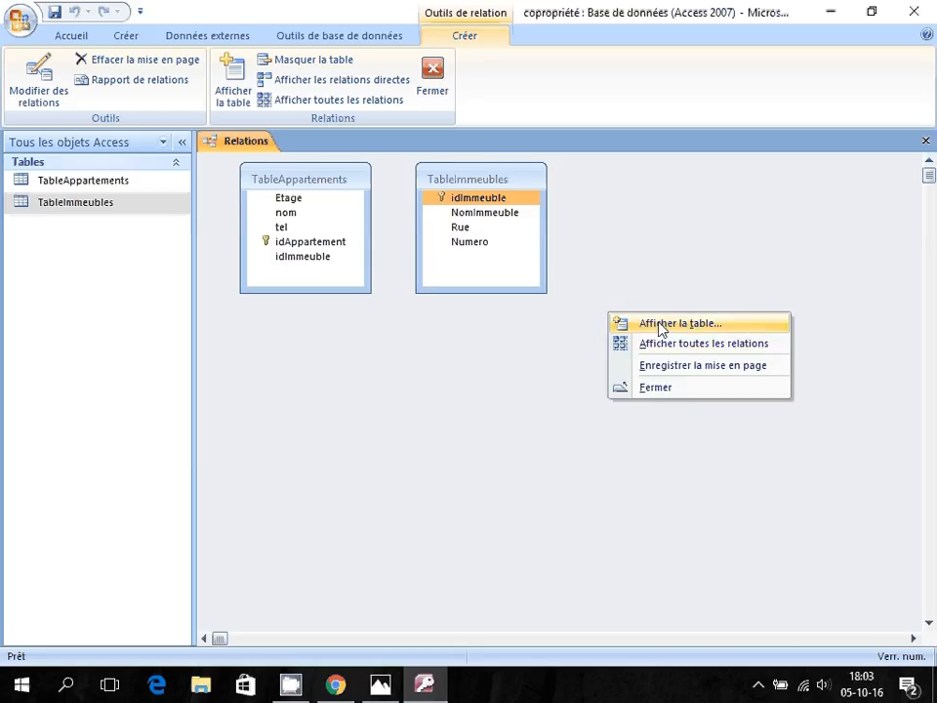
pyautogui.click(662, 325)
pyautogui.moveTo(441, 145); pyautogui.dragTo(662, 234)
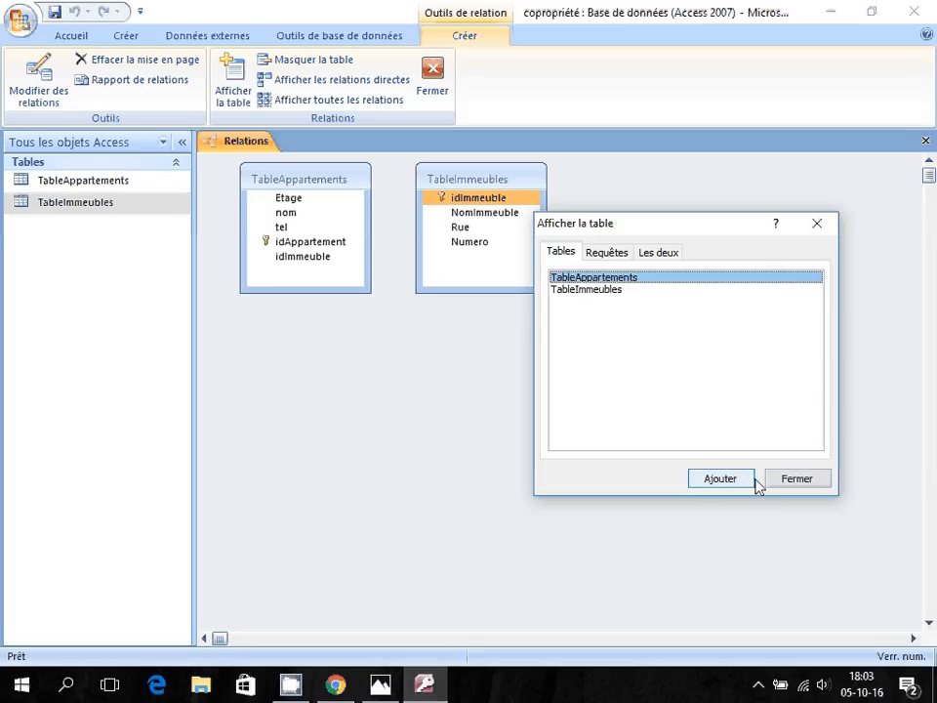
pyautogui.click(791, 479)
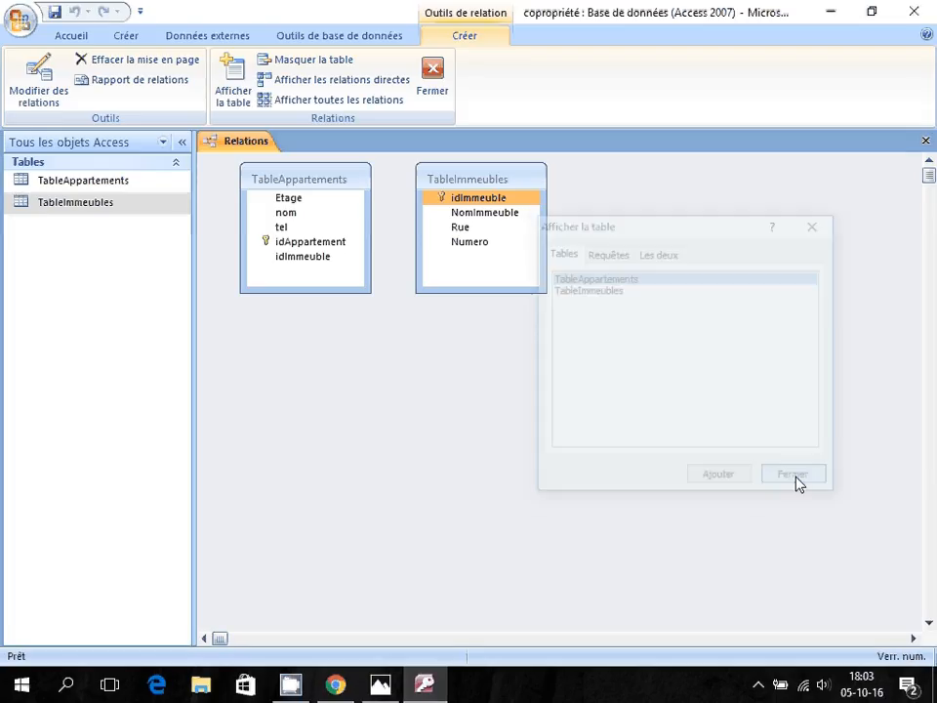
# Link idImmeuble one-to-many with enforced integrity and cascading updates and deletes, then save the layout.
pyautogui.click(285, 259)
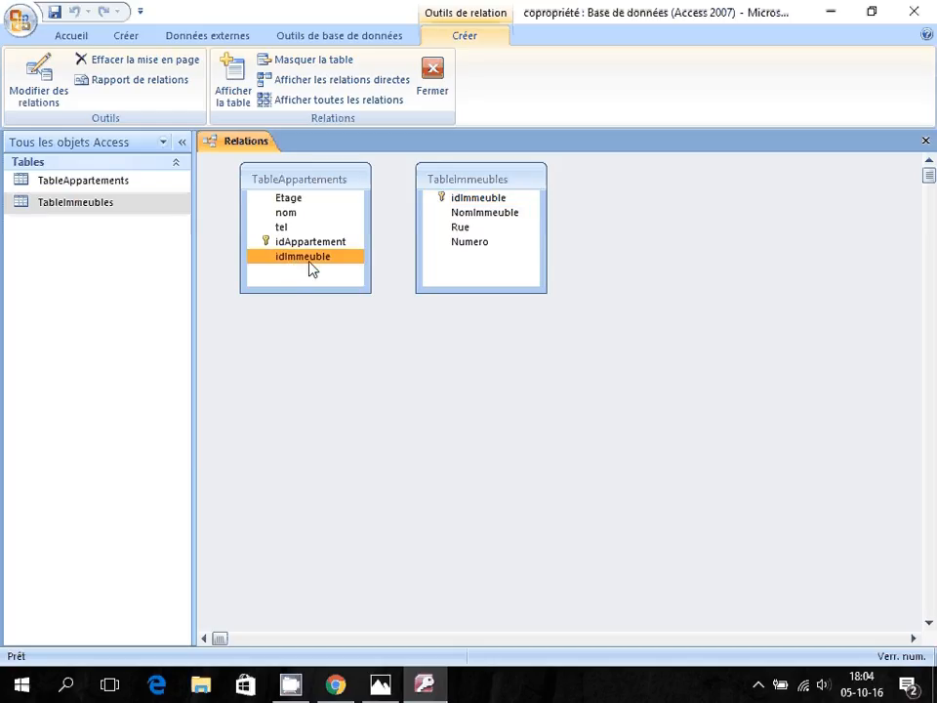
pyautogui.click(476, 200)
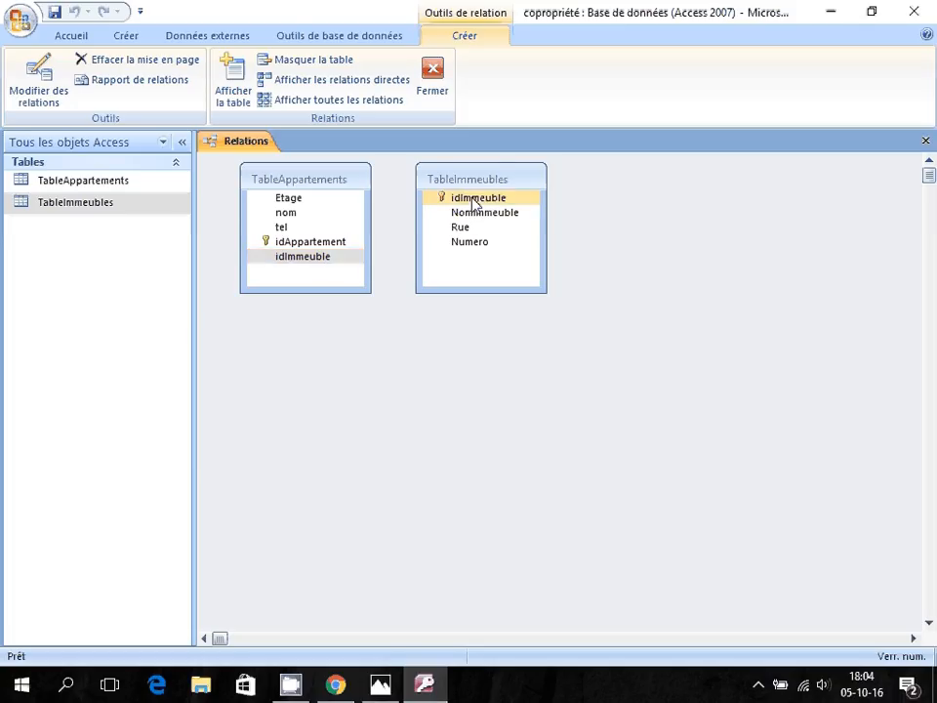
pyautogui.moveTo(473, 201); pyautogui.dragTo(320, 261)
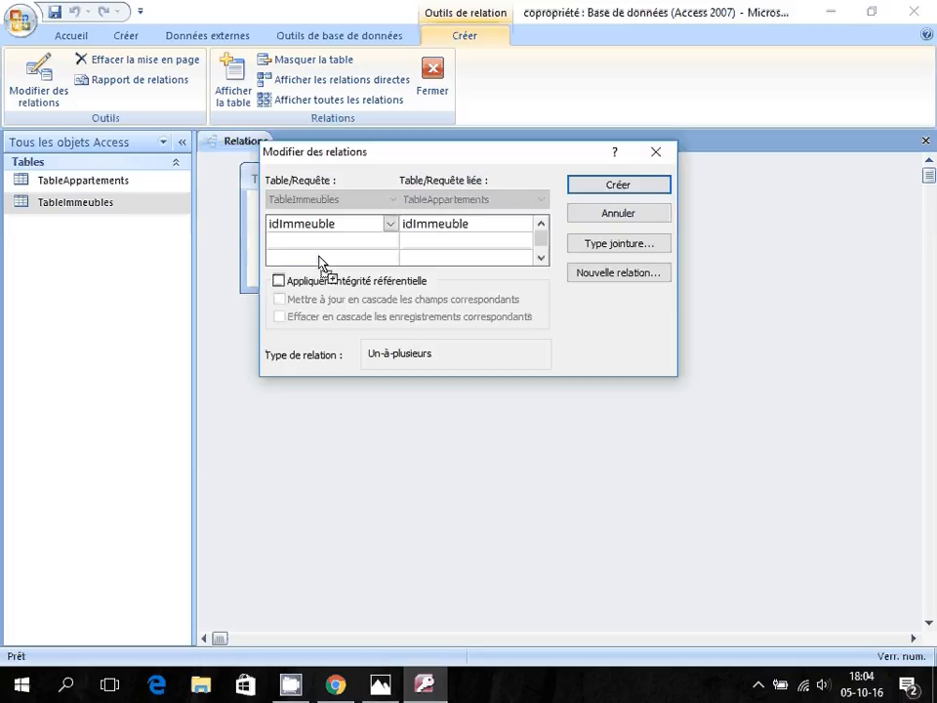
pyautogui.click(280, 282)
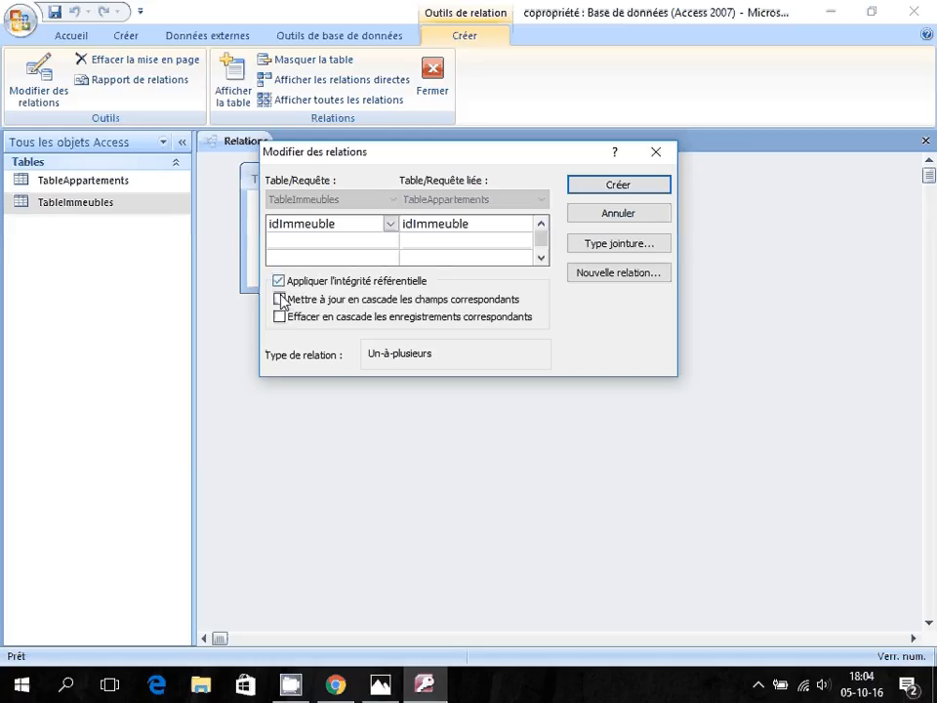
pyautogui.click(280, 300)
pyautogui.click(280, 317)
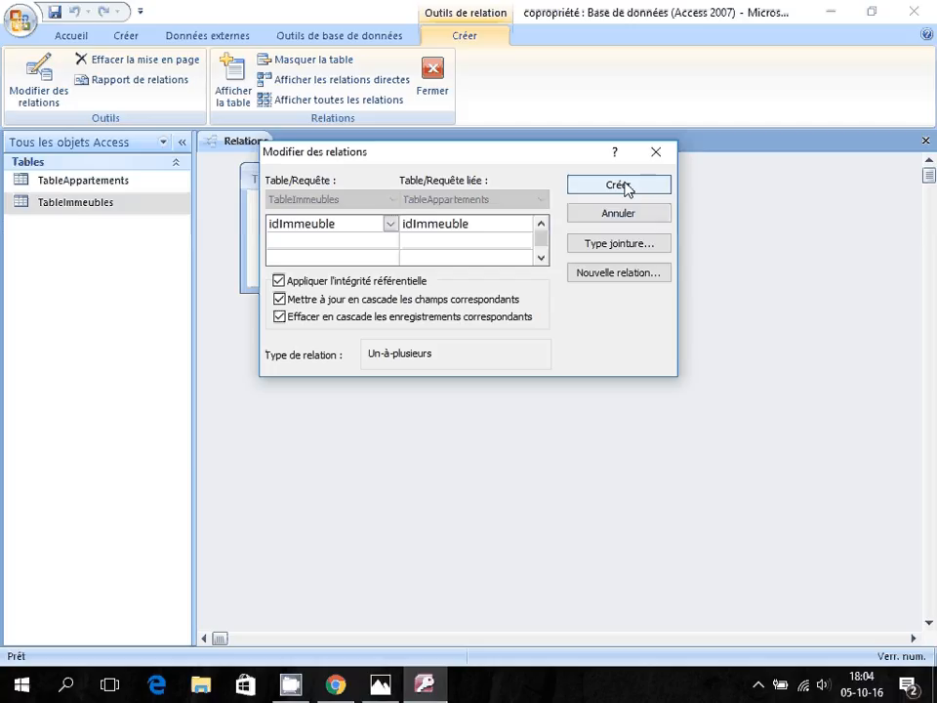
pyautogui.click(618, 186)
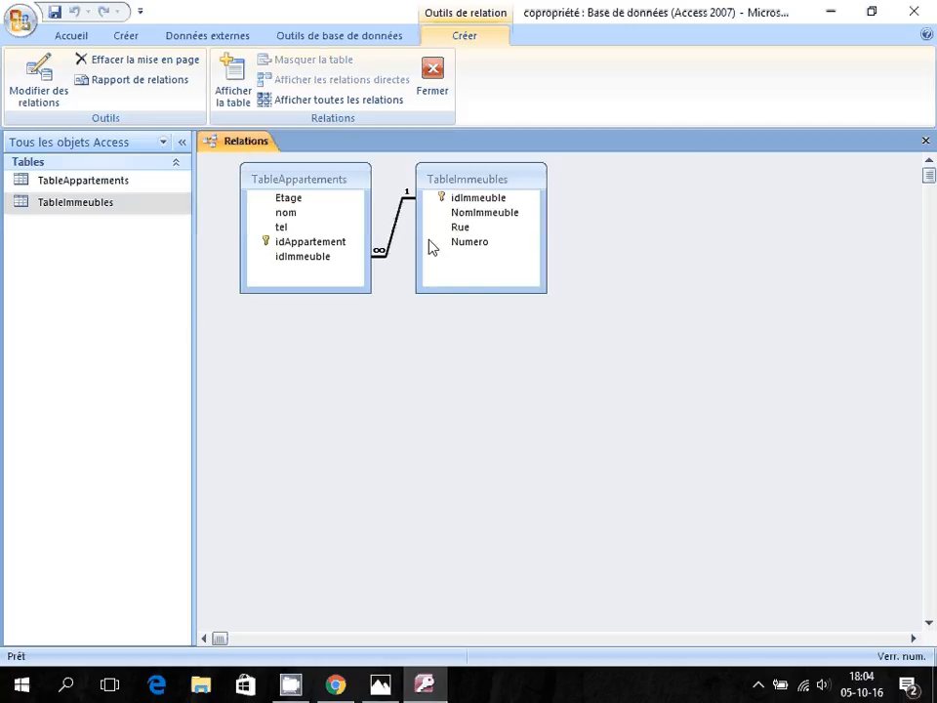
pyautogui.click(925, 141)
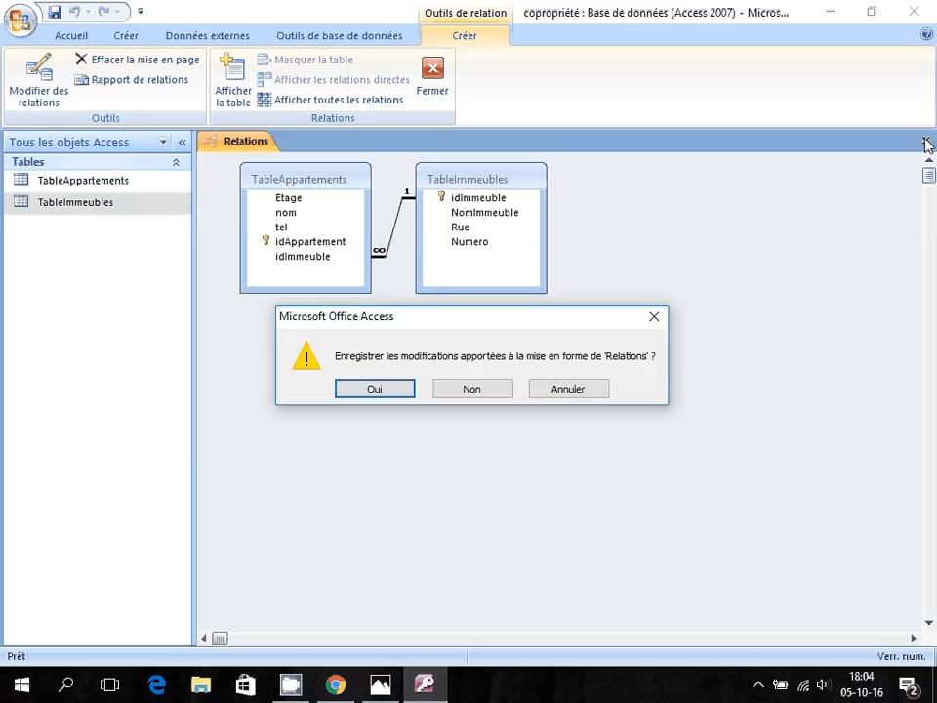
pyautogui.click(377, 391)
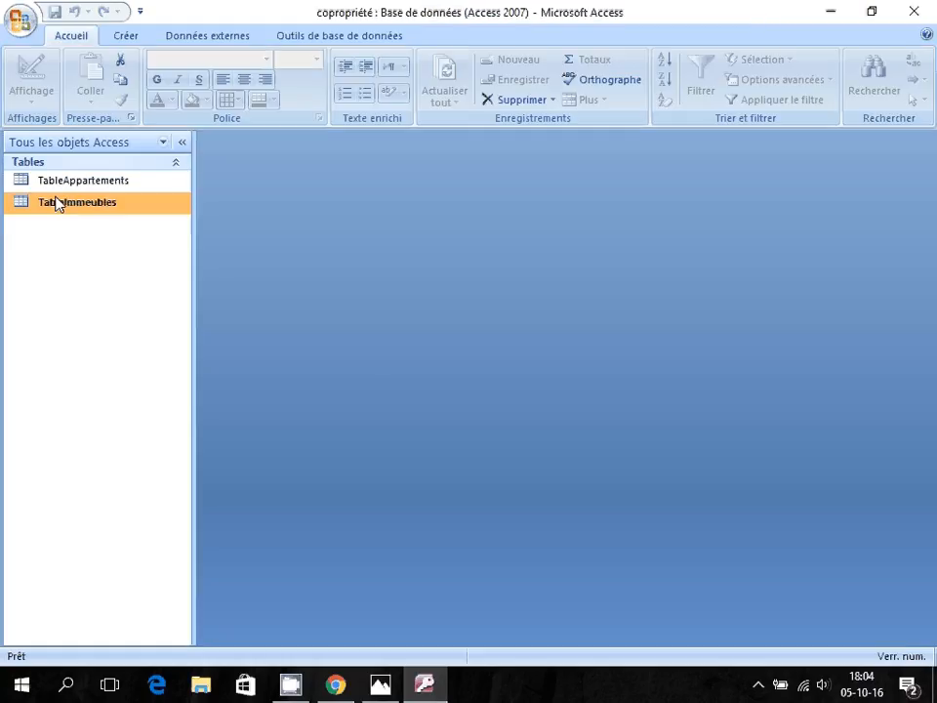
# Open TableImmeubles and enter the Cassiopée building with its street and number 10.
pyautogui.doubleClick(85, 203)
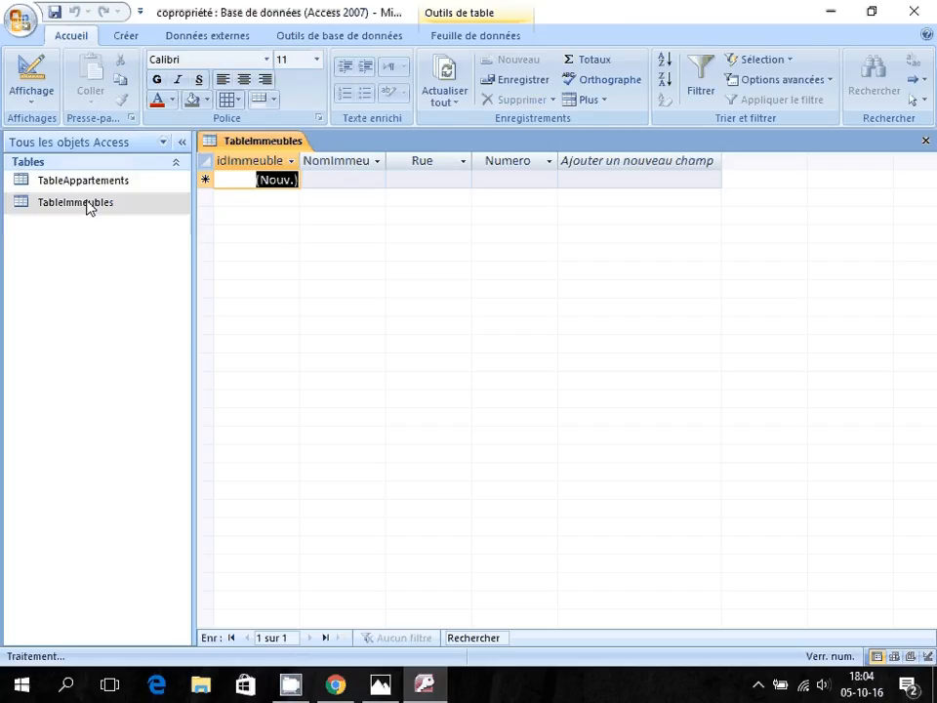
pyautogui.click(312, 181)
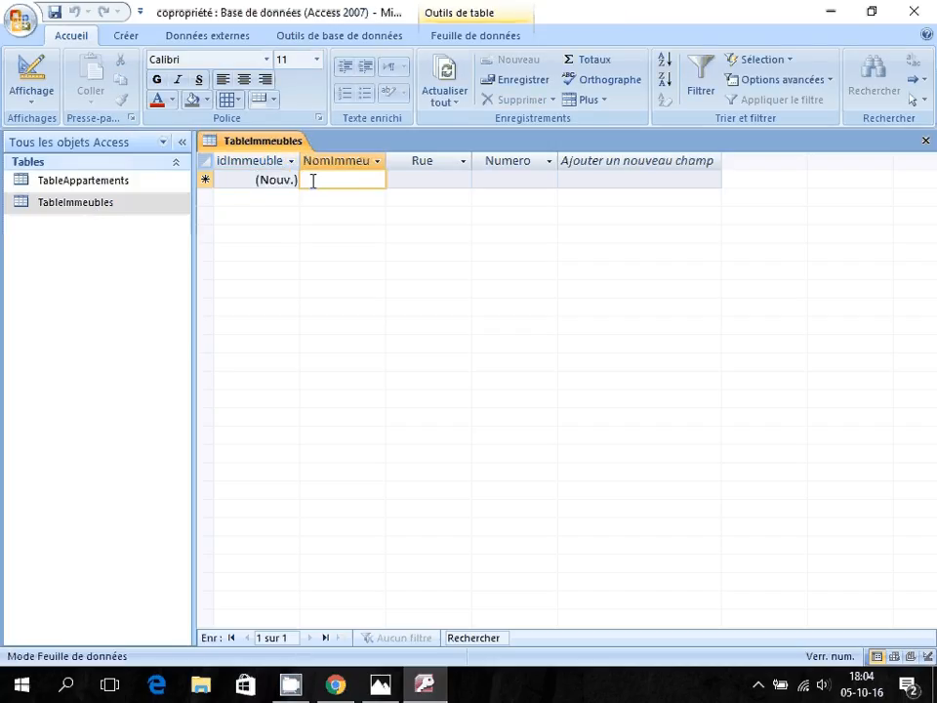
pyautogui.hotkey('alt', 'Tab')
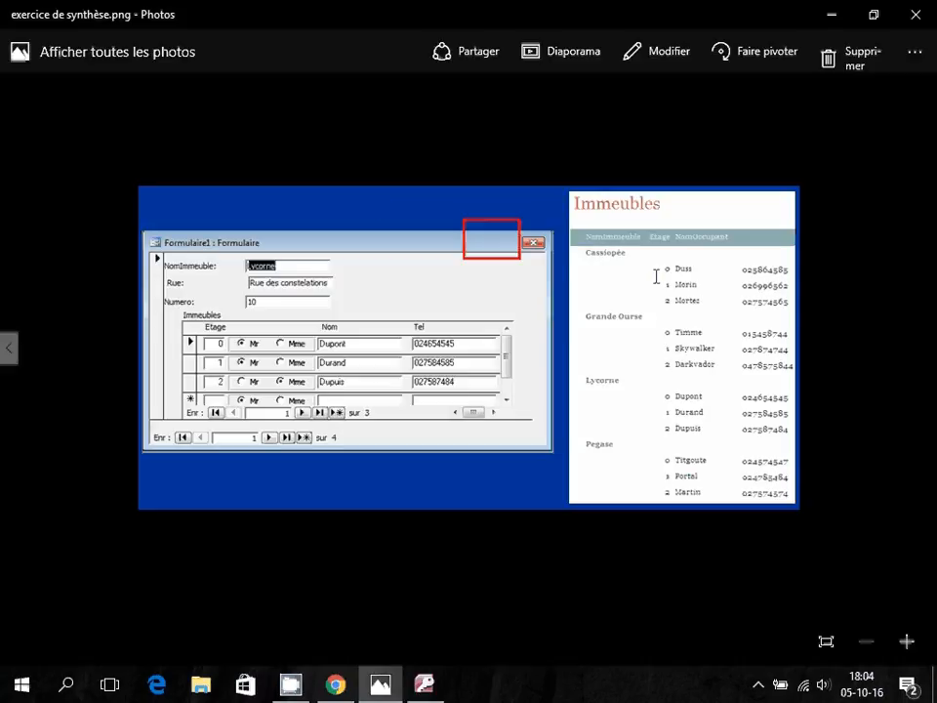
pyautogui.hotkey('alt', 'Tab')
pyautogui.write('C')
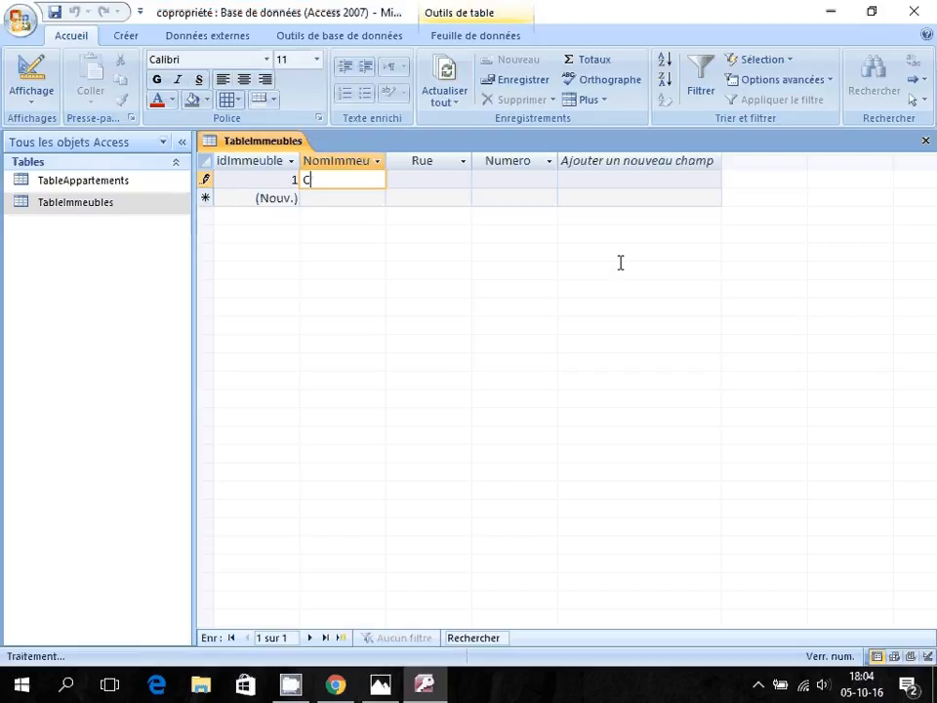
pyautogui.write('assiopée')
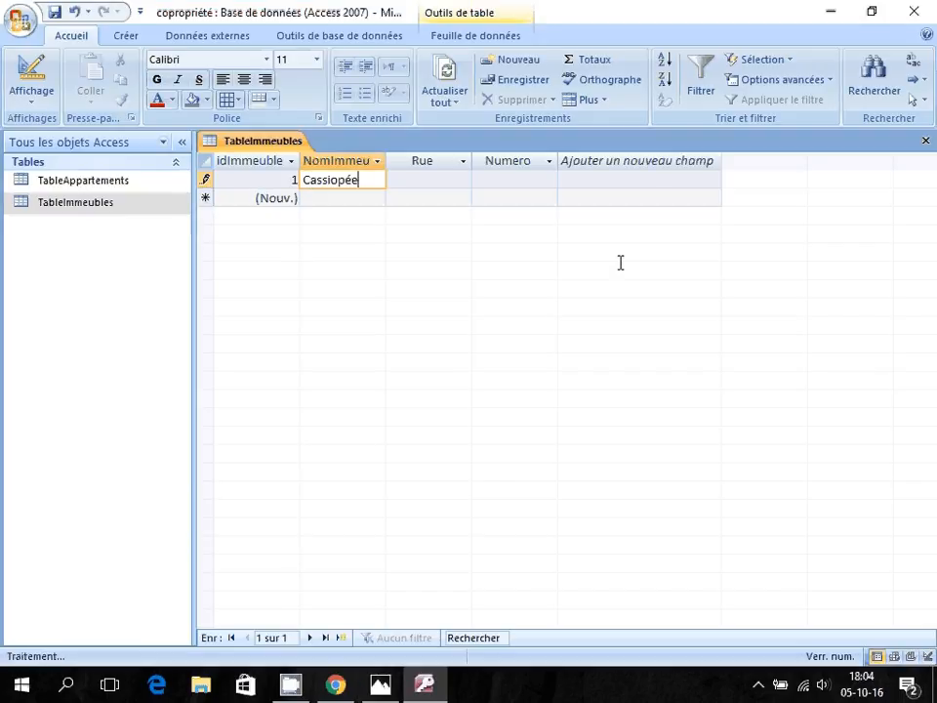
pyautogui.press('Tab')
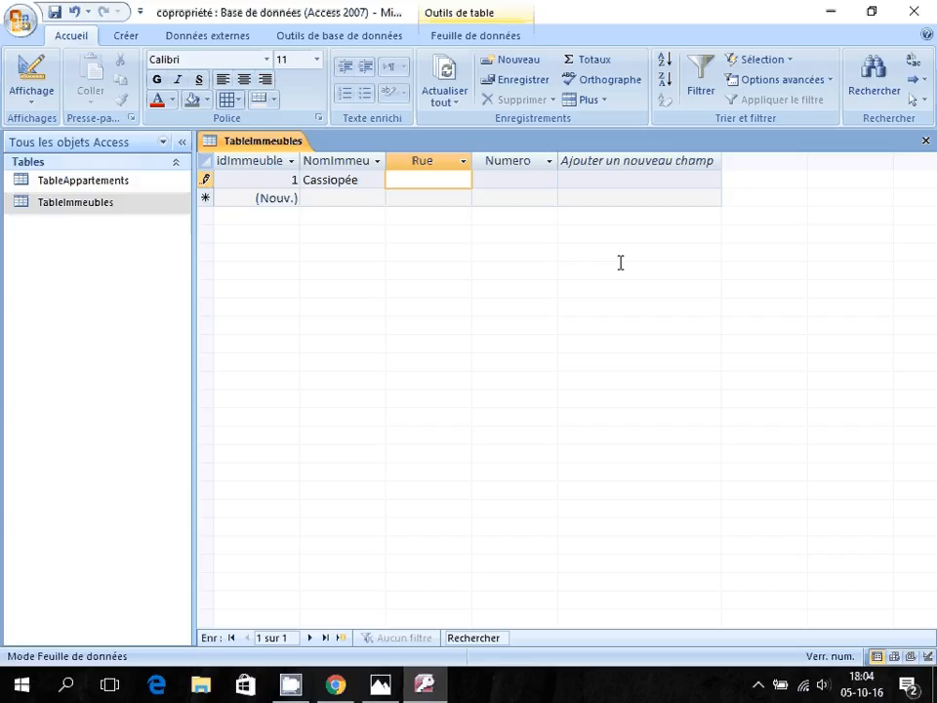
pyautogui.hotkey('alt', 'Tab')
pyautogui.hotkey('alt', 'Tab')
pyautogui.write('Rue des constallati')
pyautogui.press('BackSpace')
pyautogui.press('BackSpace')
pyautogui.press('BackSpace')
pyautogui.press('BackSpace')
pyautogui.write('ation')
pyautogui.press('Tab')
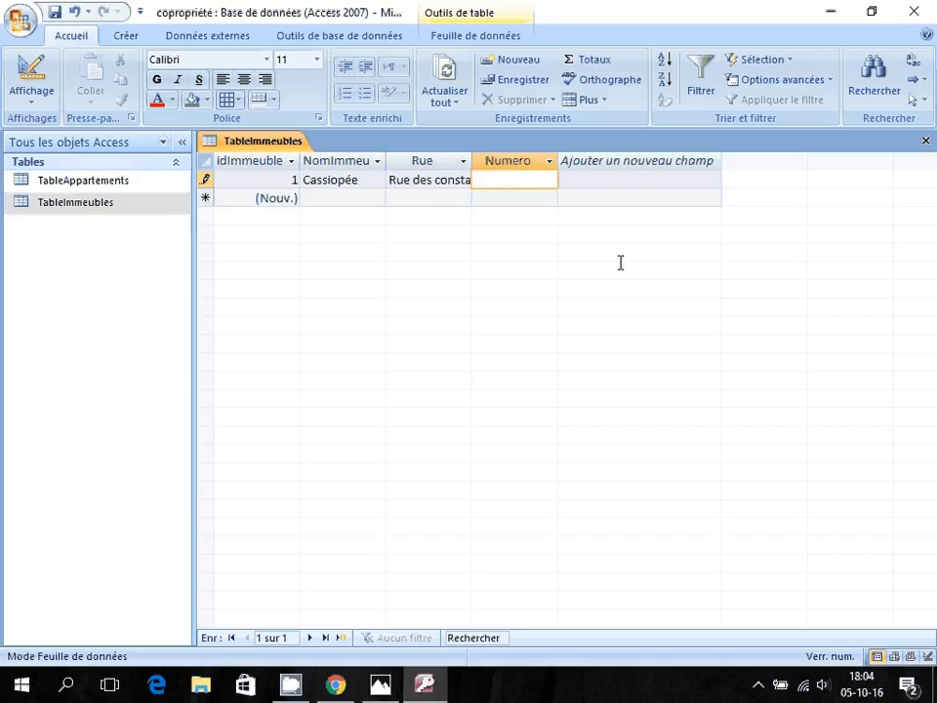
pyautogui.write('10')
pyautogui.press('Tab')
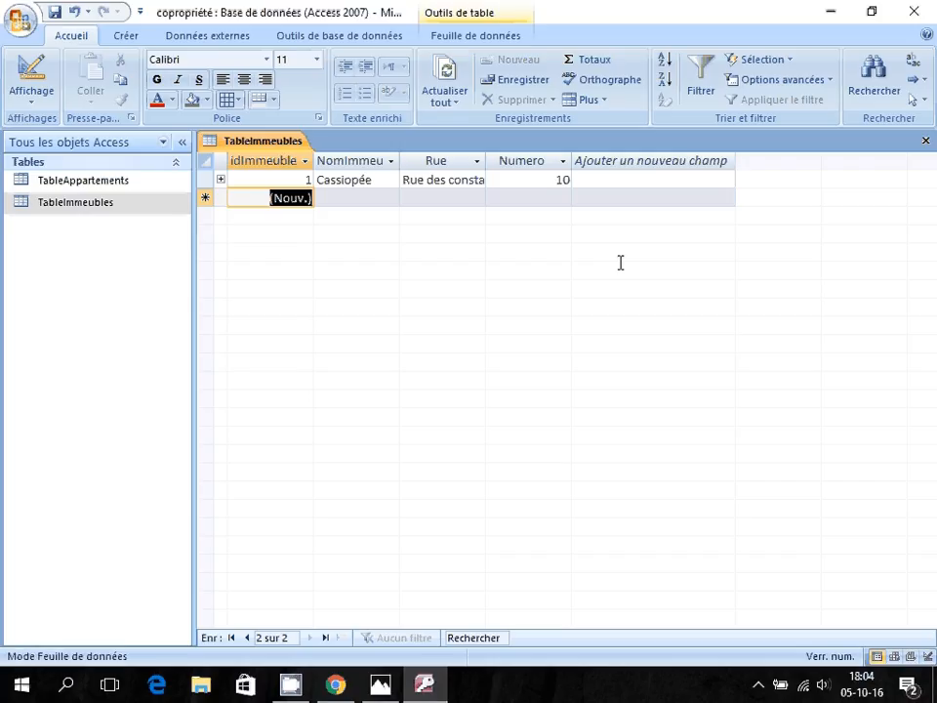
# Add Grande ourse on Rue des constelation, leaving its number empty, and switch to design view.
pyautogui.hotkey('alt', 'Tab')
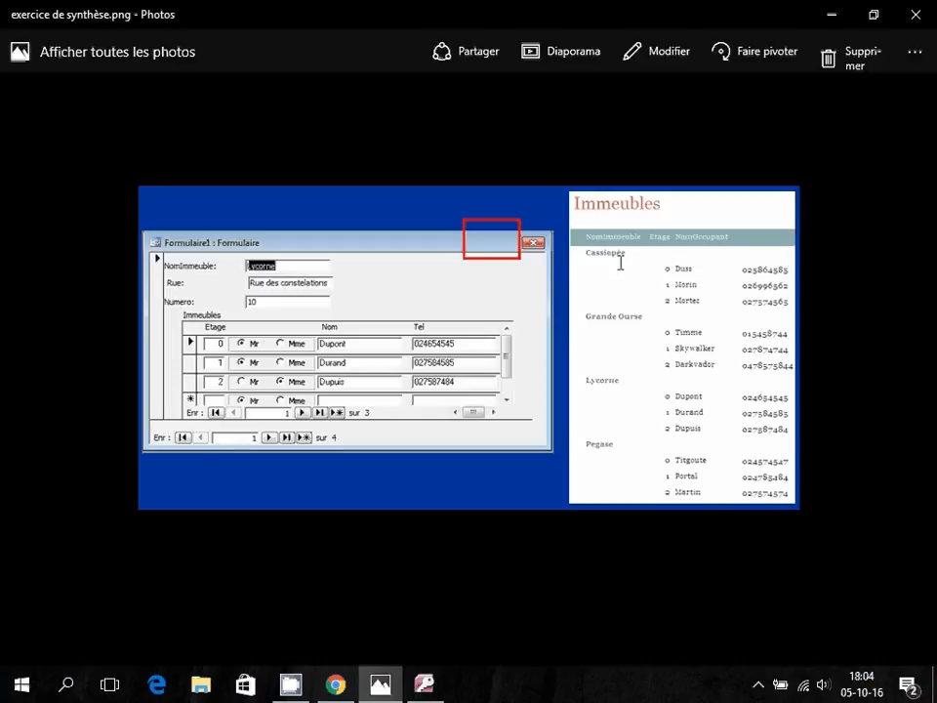
pyautogui.hotkey('alt', 'Tab')
pyautogui.write('Grande ourse')
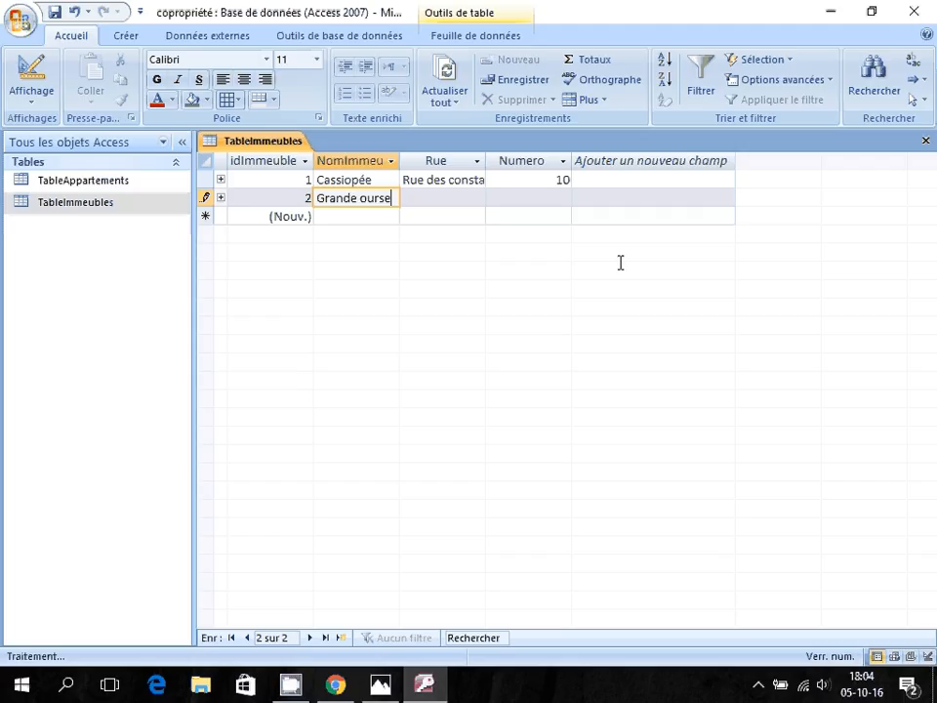
pyautogui.press('Tab')
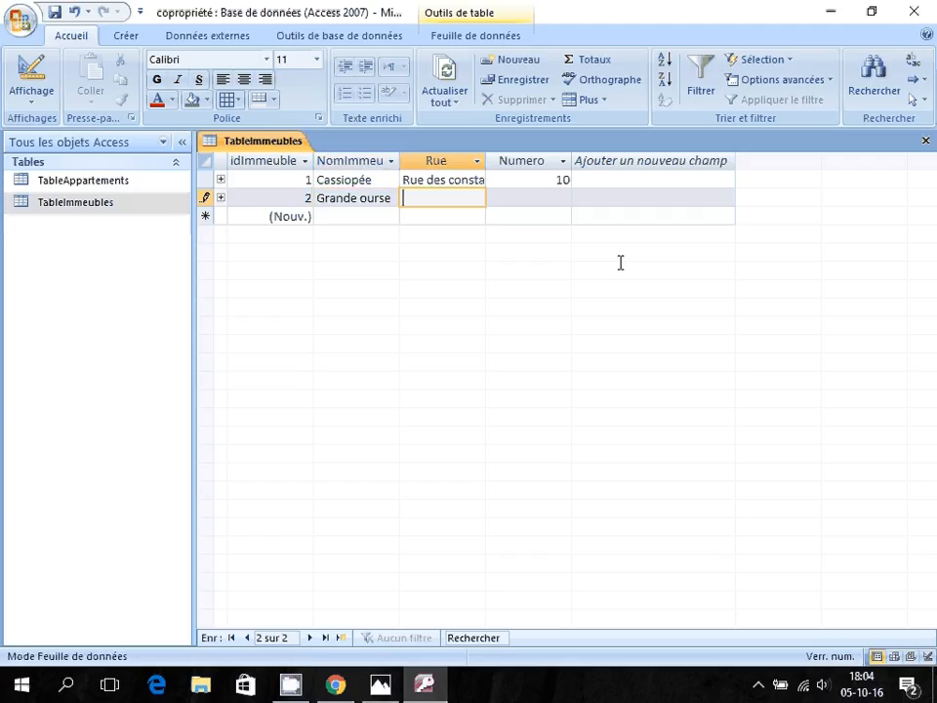
pyautogui.write('Rue des cons')
pyautogui.write('telat')
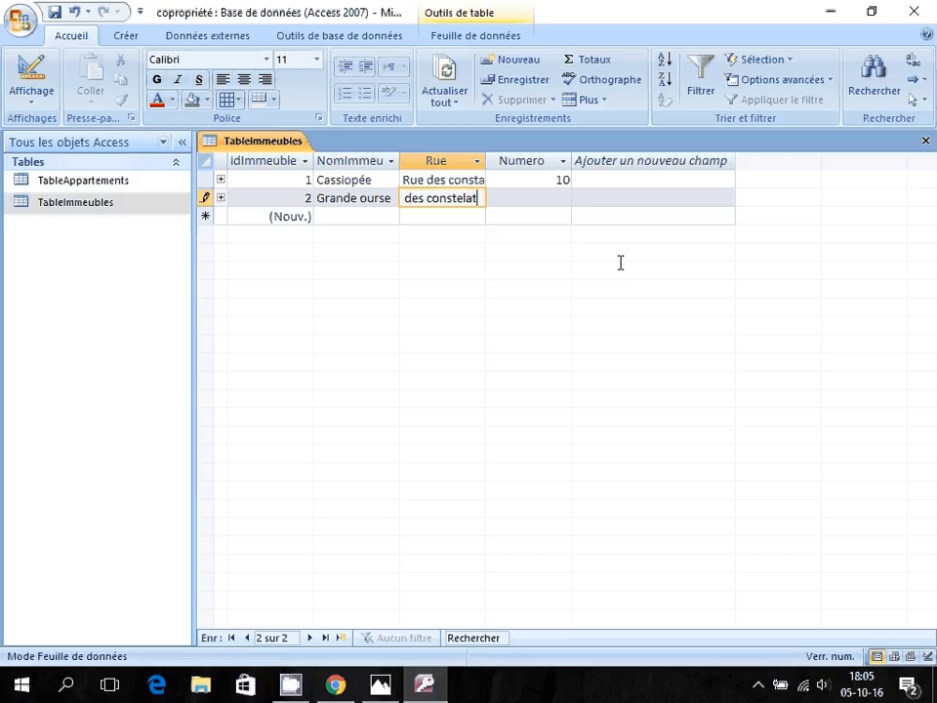
pyautogui.write('ion')
pyautogui.press('Tab')
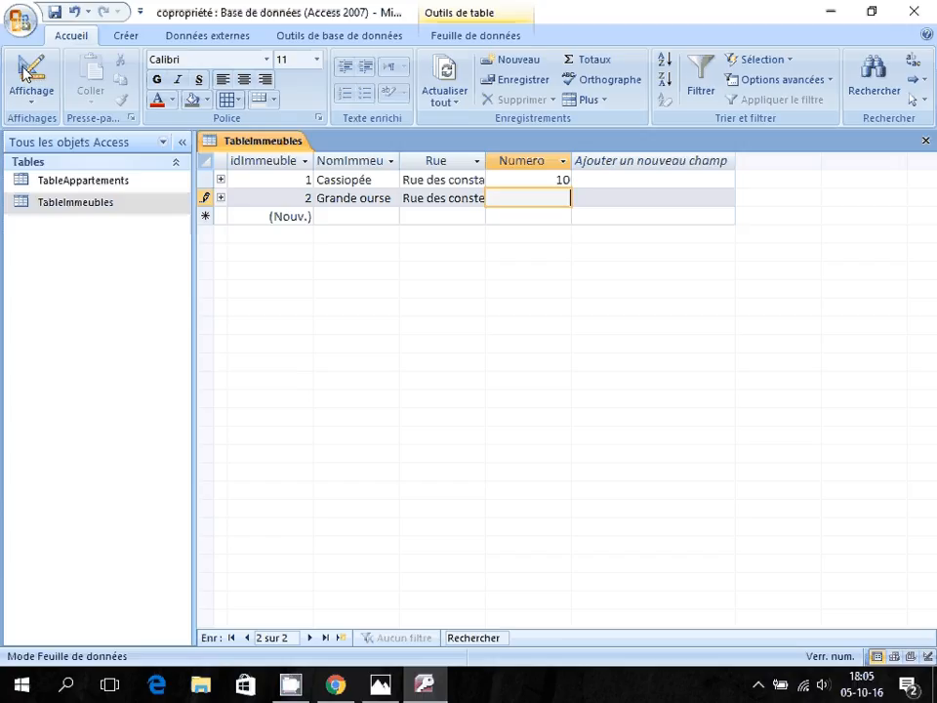
pyautogui.click(32, 76)
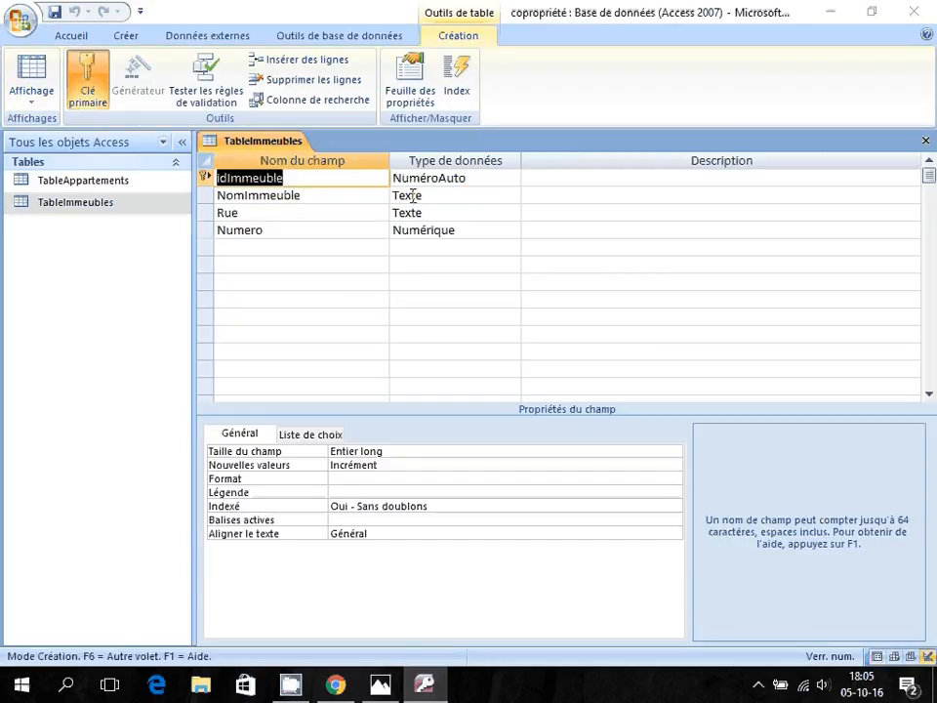
# Change the Rue field size from 20 to 21 and save the table back to datasheet view.
pyautogui.click(308, 195)
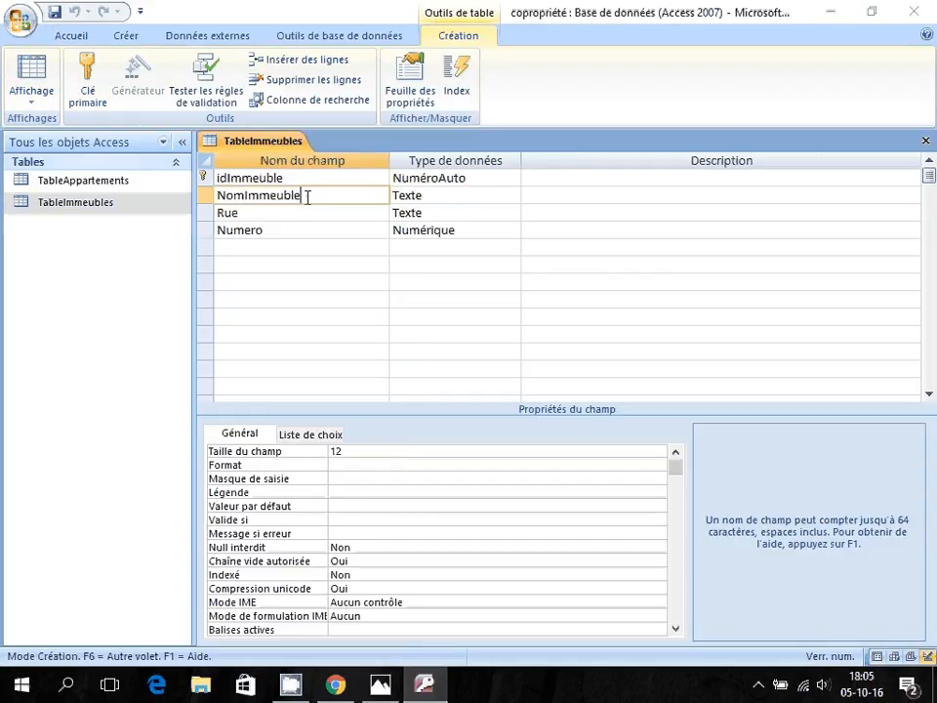
pyautogui.click(274, 216)
pyautogui.click(344, 451)
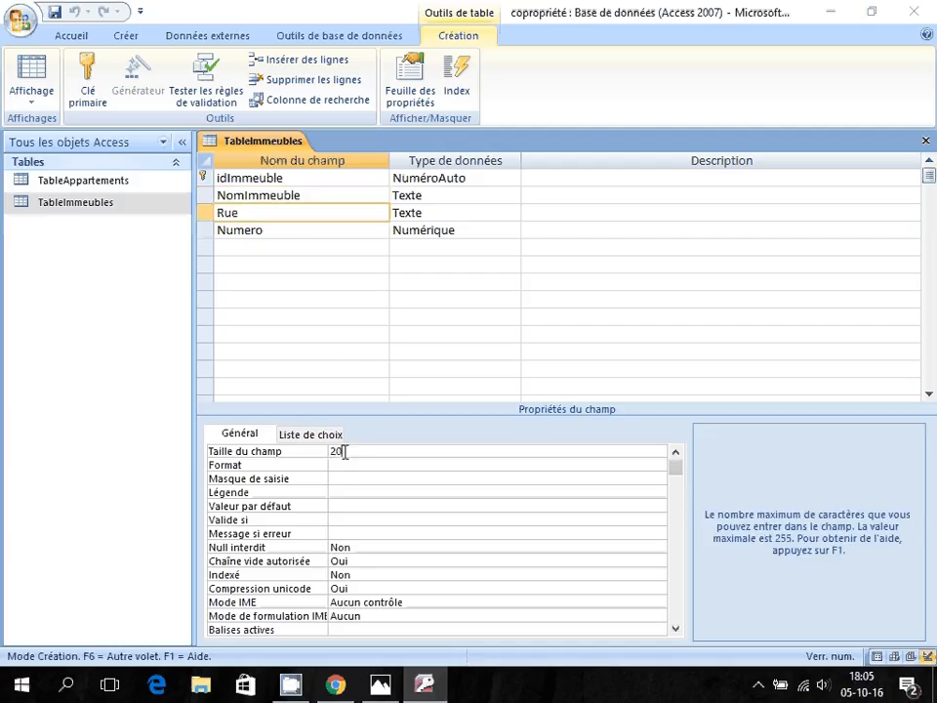
pyautogui.click(314, 451)
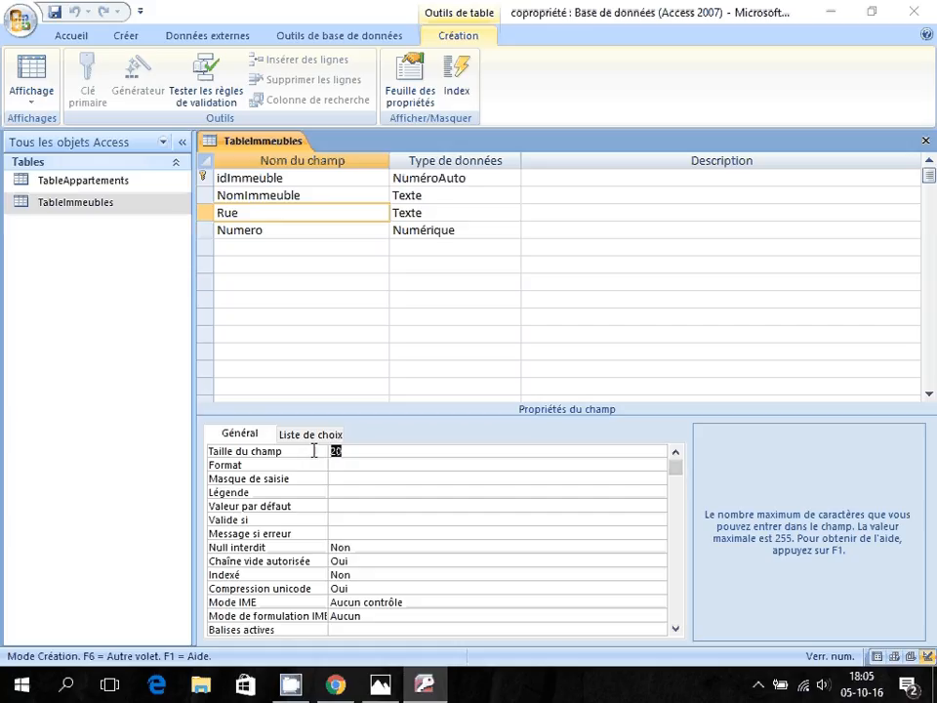
pyautogui.write('21')
pyautogui.click(36, 82)
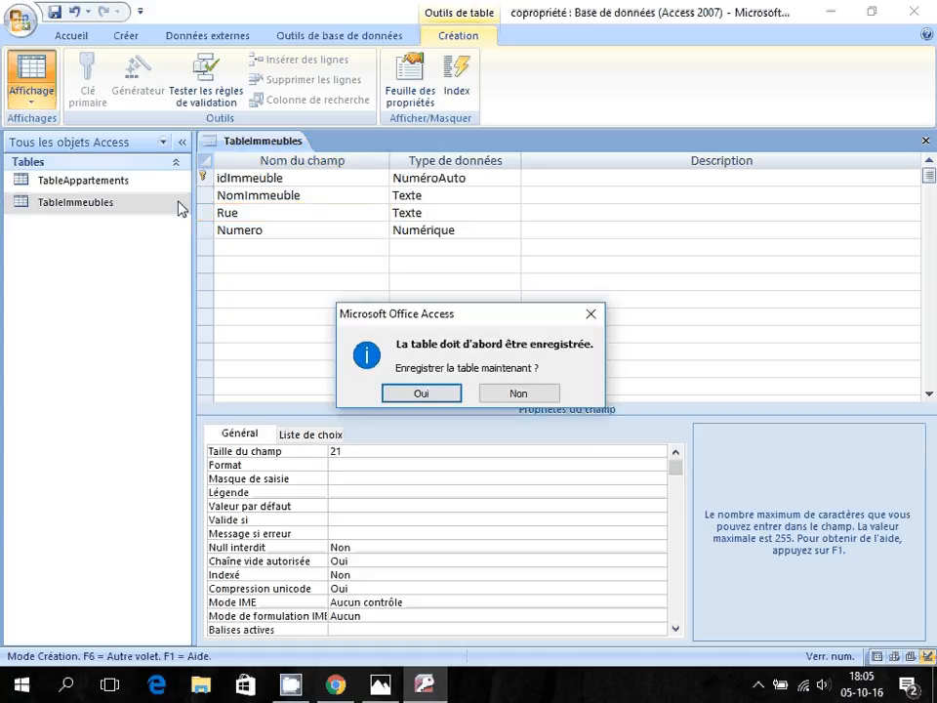
pyautogui.click(435, 392)
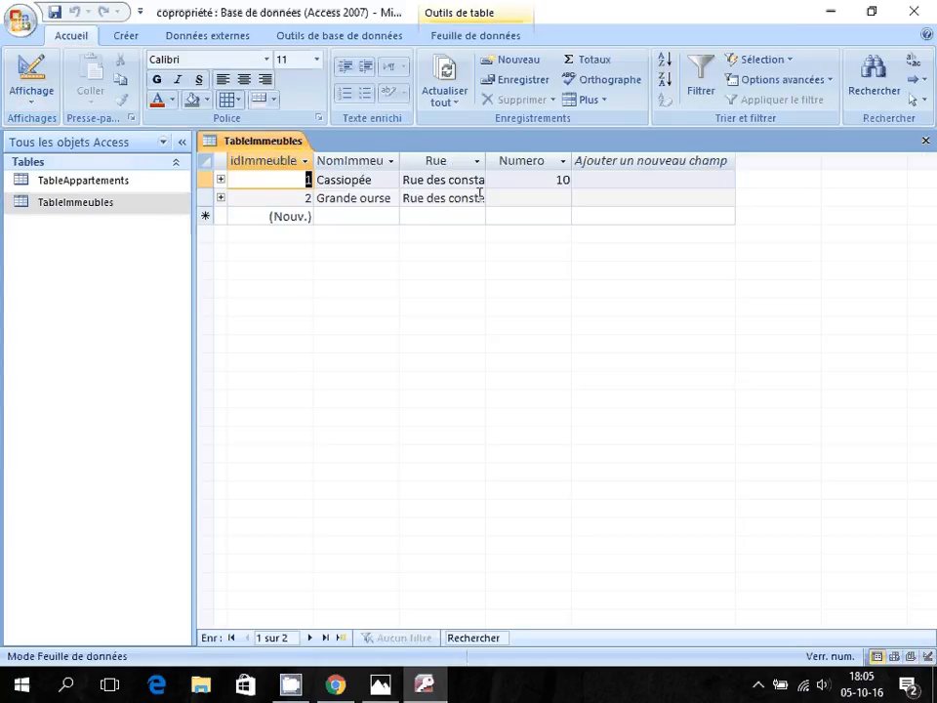
# Widen the Rue column, add a final 's' to both streets, and give Grande ourse number 12.
pyautogui.moveTo(485, 159); pyautogui.dragTo(612, 159)
pyautogui.click(517, 180)
pyautogui.write('s')
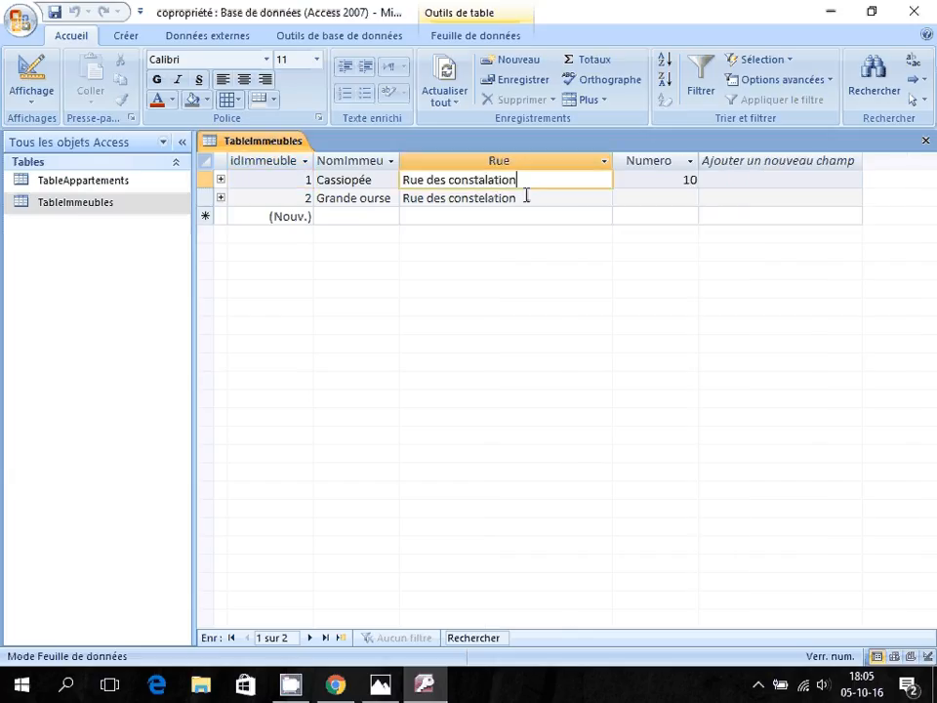
pyautogui.click(523, 197)
pyautogui.write('s')
pyautogui.click(650, 197)
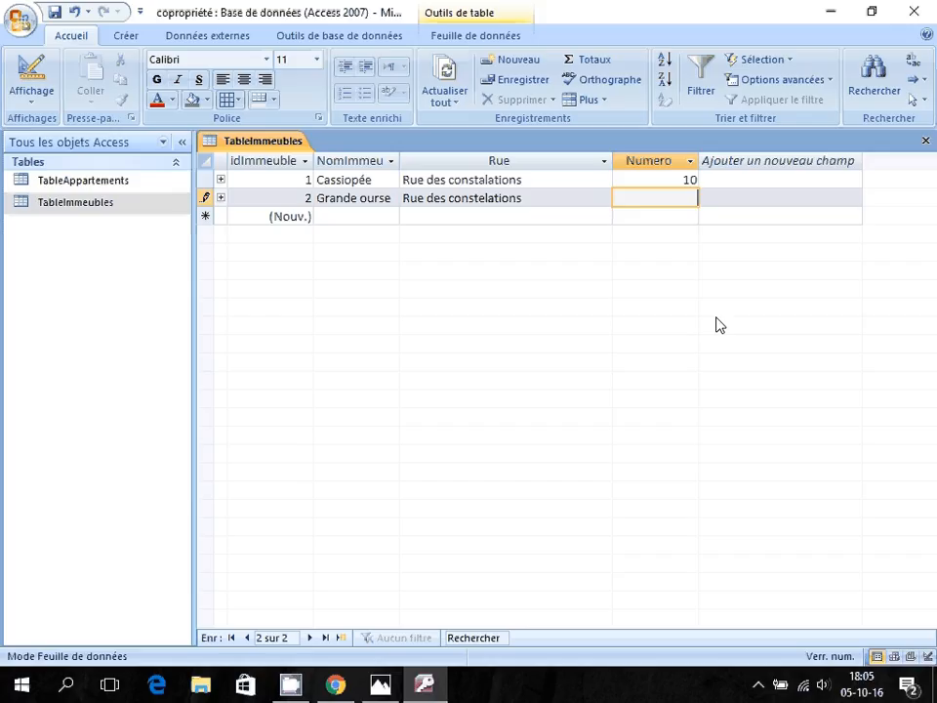
pyautogui.write('12')
# Add the Lycorne building on Rue des constelations with number 14.
pyautogui.click(370, 213)
pyautogui.hotkey('alt', 'Tab')
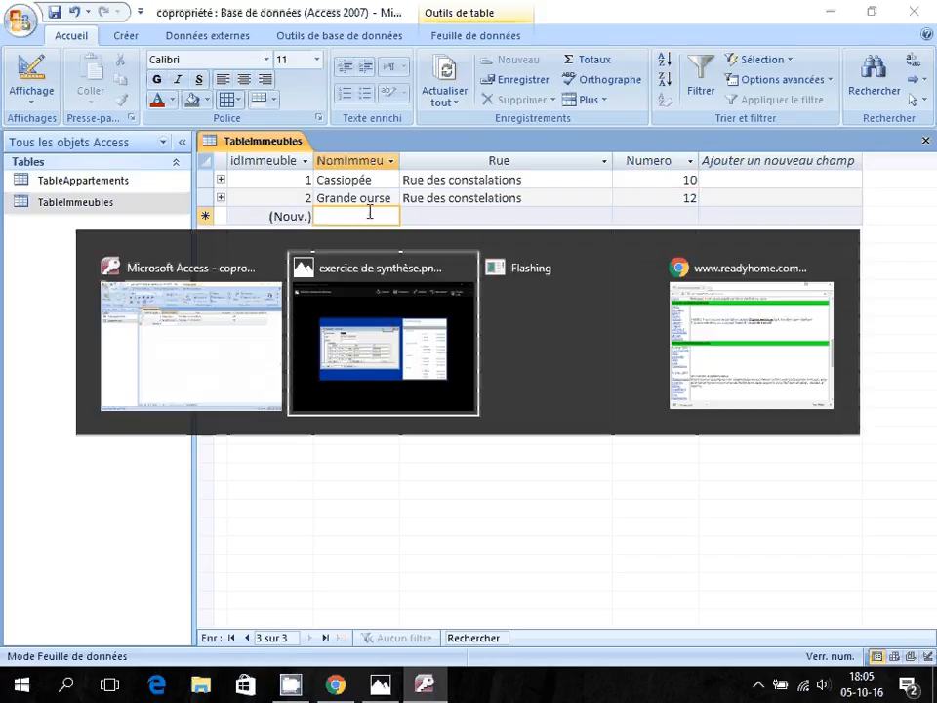
pyautogui.hotkey('alt', 'Tab')
pyautogui.write('L')
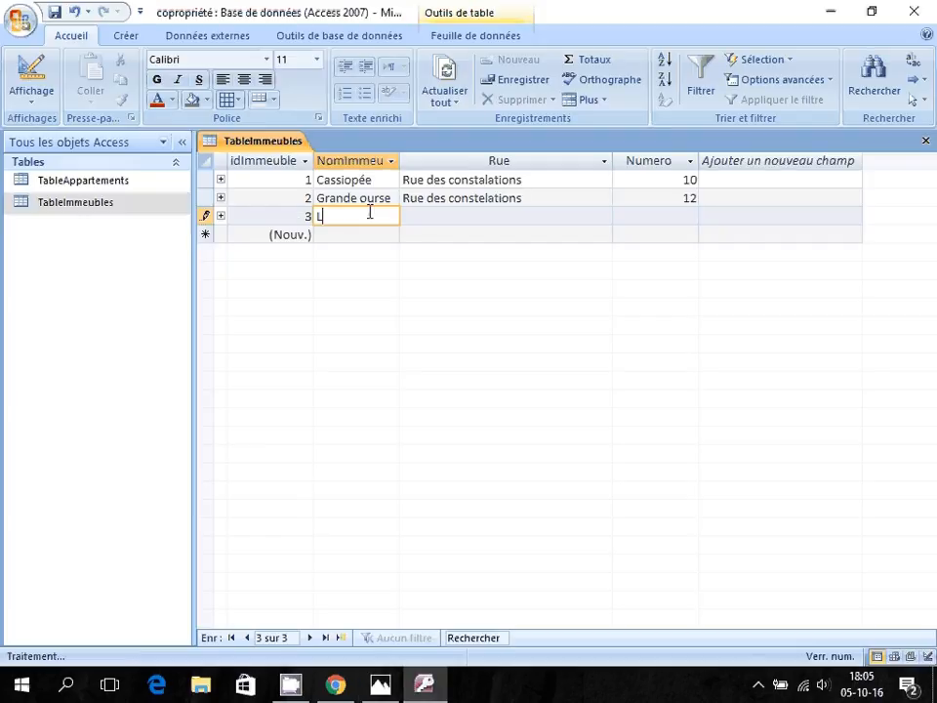
pyautogui.write('ycorne')
pyautogui.press('Tab')
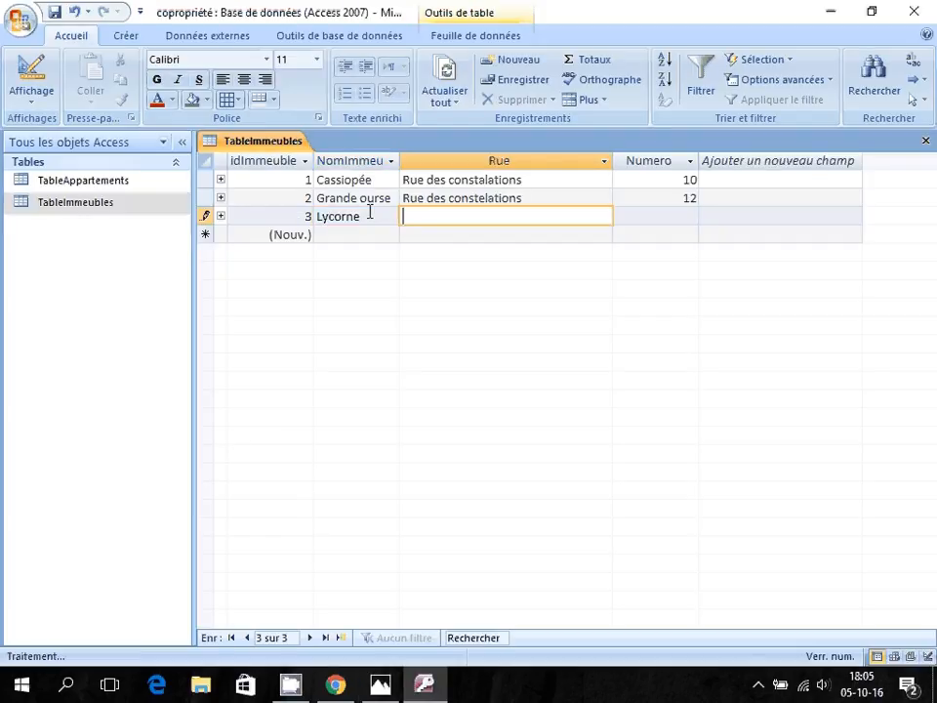
pyautogui.write('Rue des constelatio')
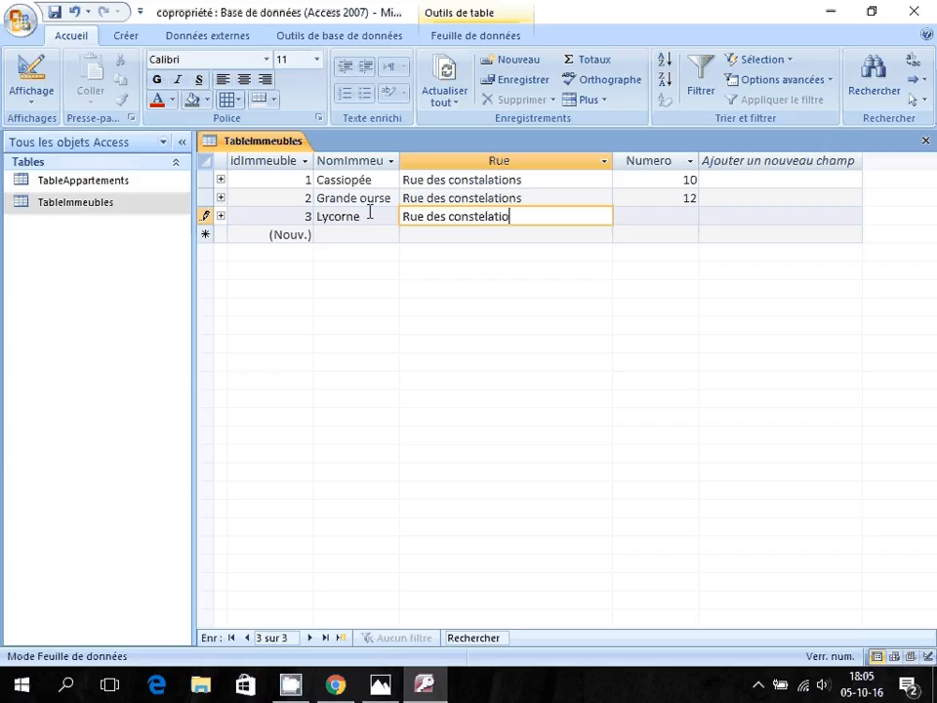
pyautogui.write('ns')
pyautogui.press('Tab')
pyautogui.write('14')
pyautogui.press('Tab')
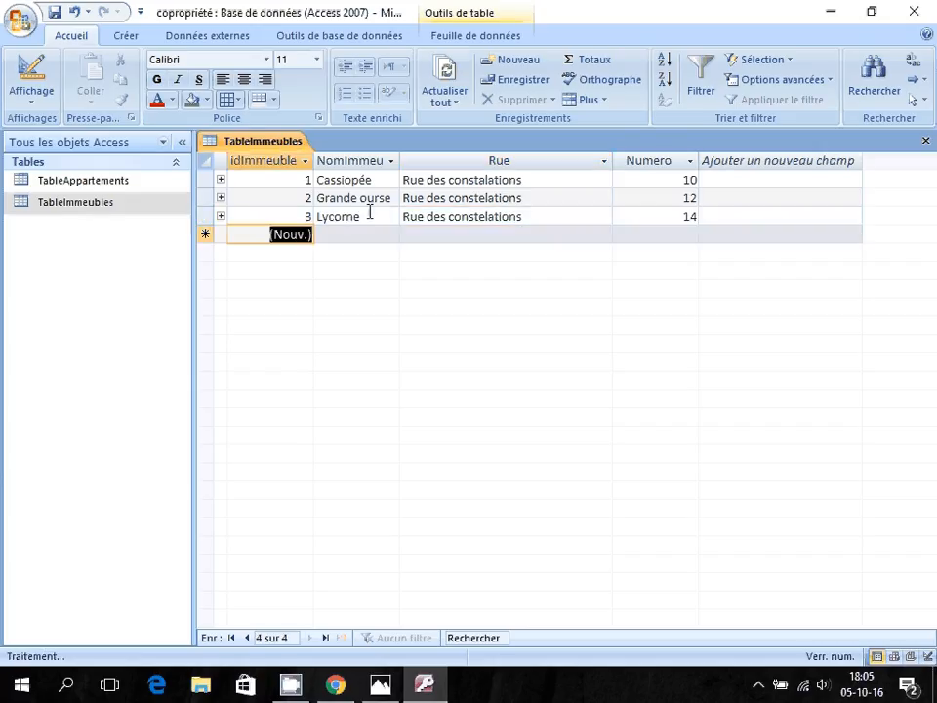
# Add the Pegase building on Rue système solaire with number 1 and save the record.
pyautogui.hotkey('alt', 'Tab')
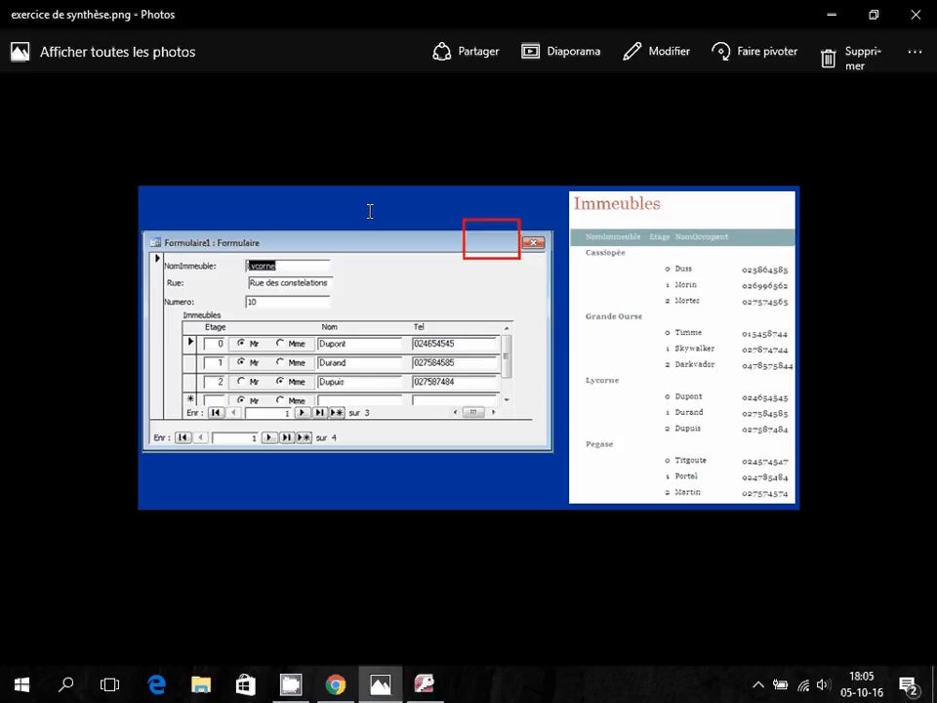
pyautogui.hotkey('alt', 'Tab')
pyautogui.write('Pegase')
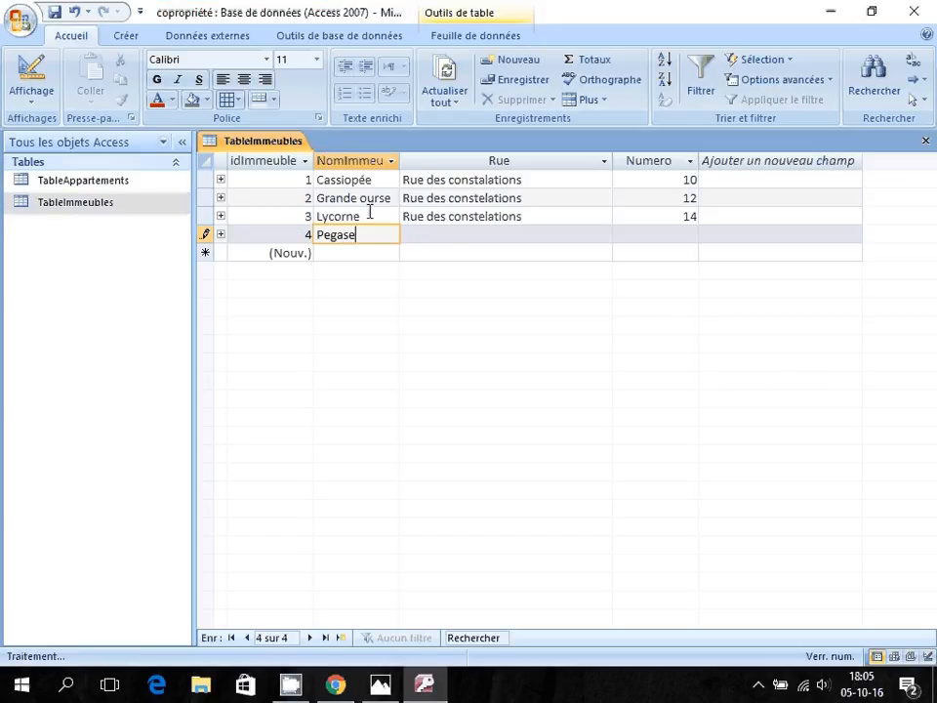
pyautogui.press('Tab')
pyautogui.write('Ru')
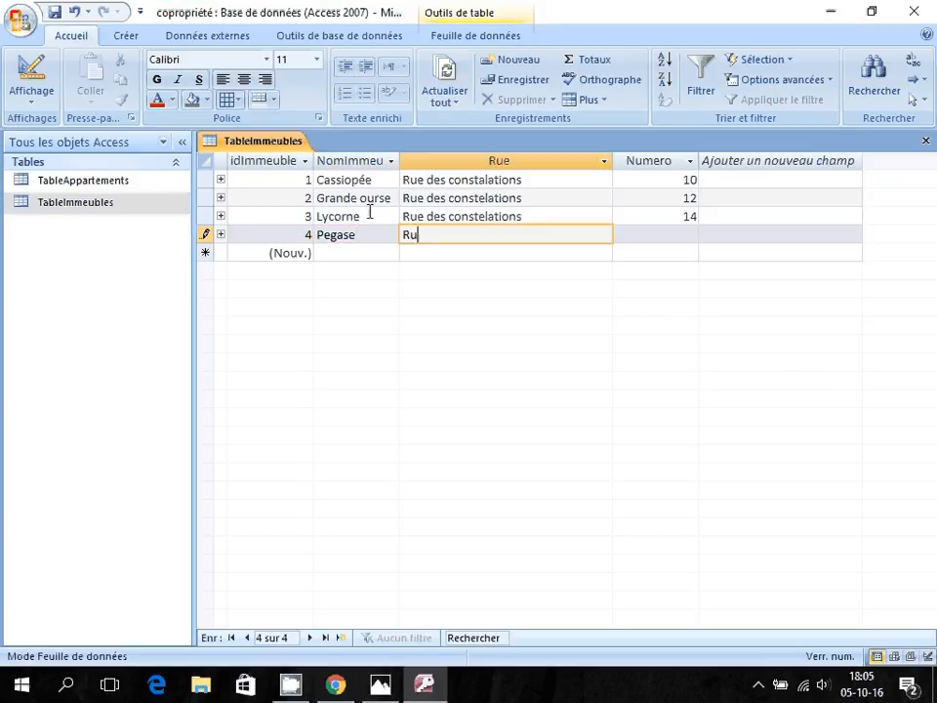
pyautogui.write('e système solaire')
pyautogui.press('Tab')
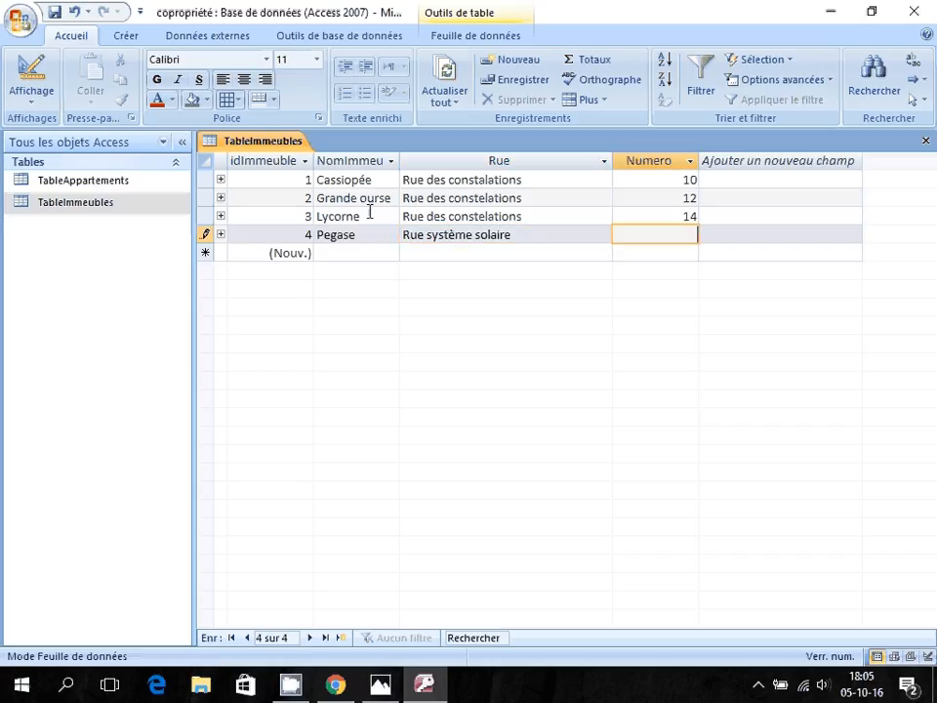
pyautogui.write('1')
pyautogui.press('Up')
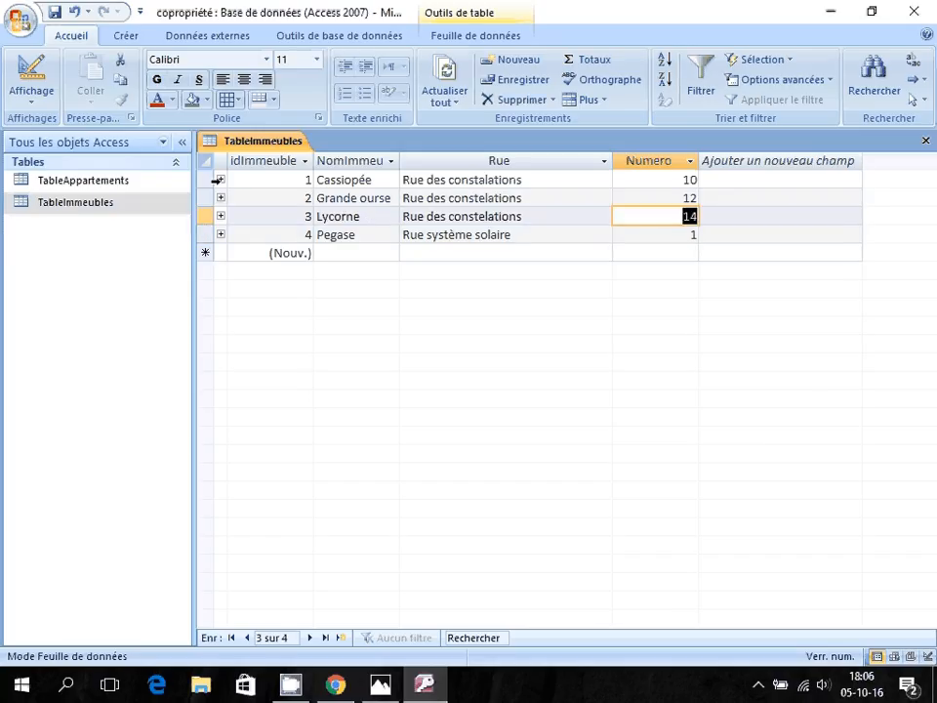
# Expand Cassiopée's apartments and enter the floor 0 apartment with occupant name and phone number.
pyautogui.click(219, 180)
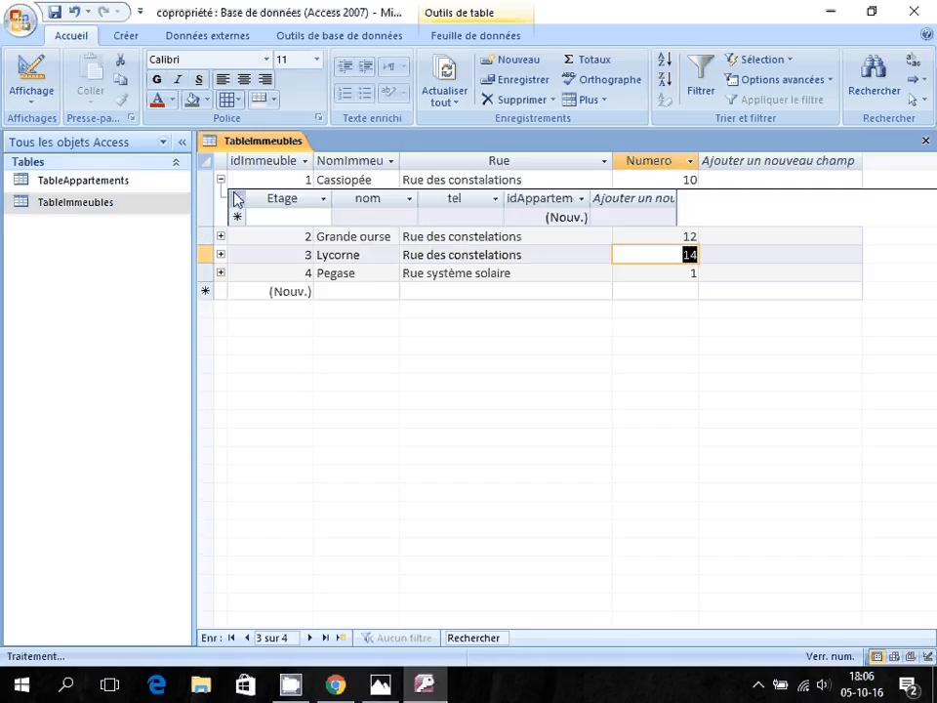
pyautogui.click(307, 214)
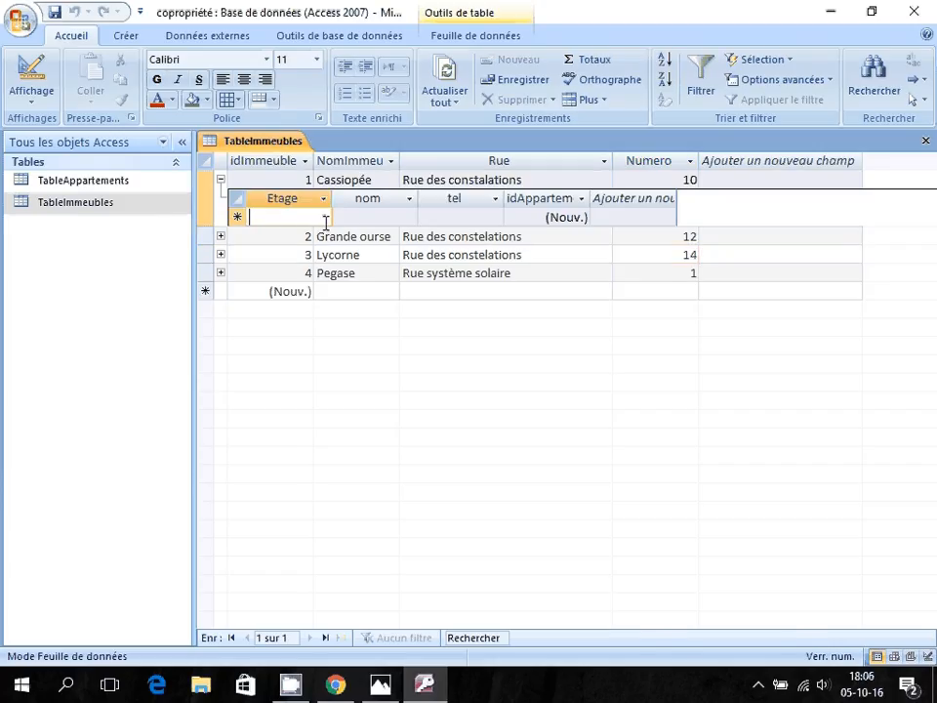
pyautogui.hotkey('alt', 'Tab')
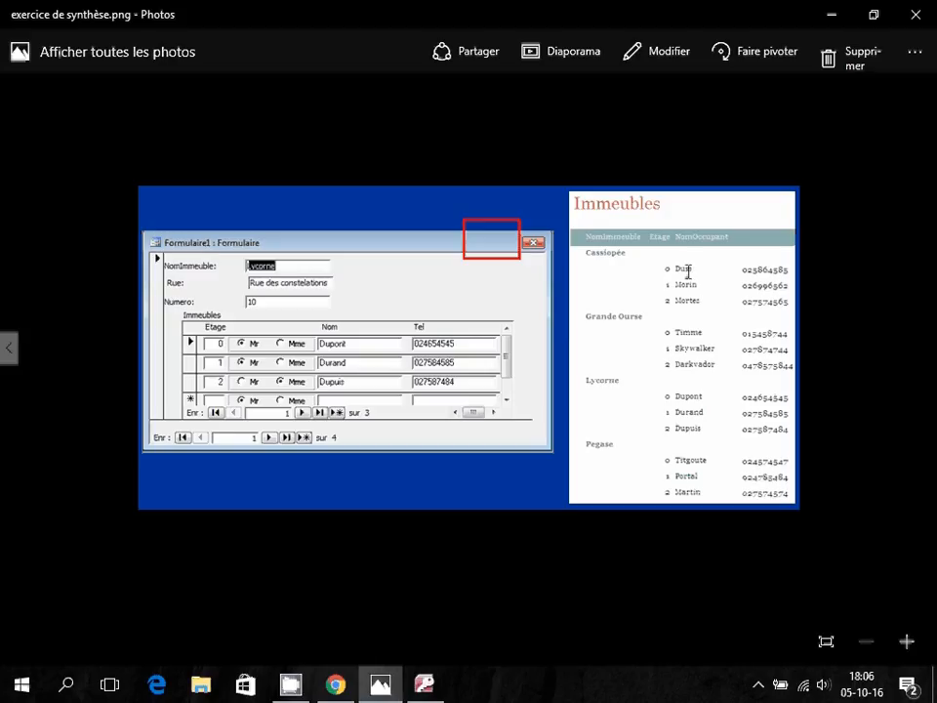
pyautogui.hotkey('alt', 'Tab')
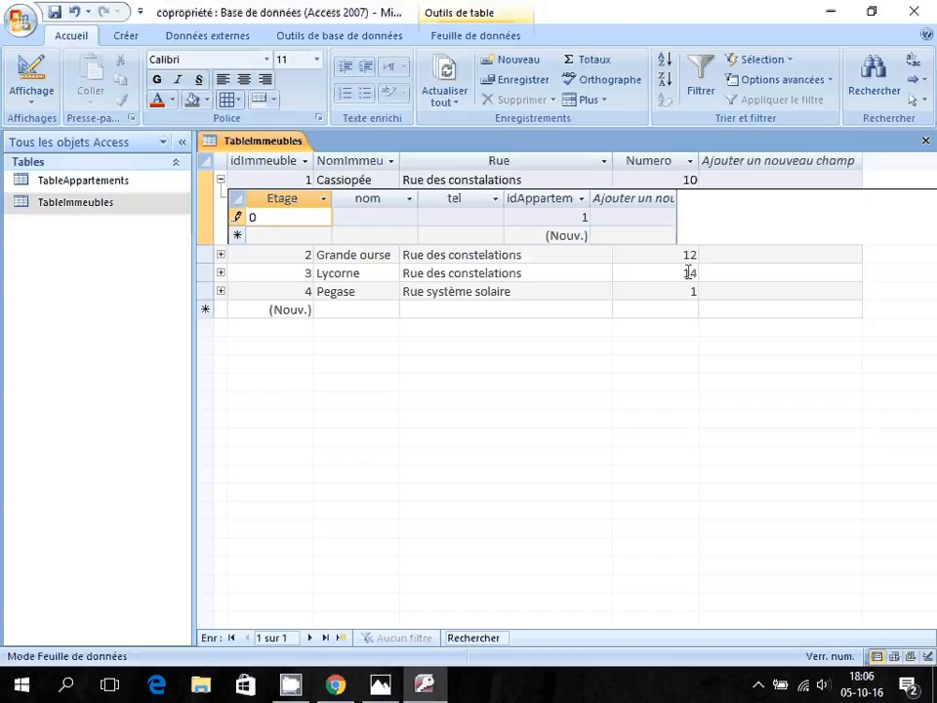
pyautogui.press('Tab')
pyautogui.write('duss')
pyautogui.press('BackSpace')
pyautogui.press('BackSpace')
pyautogui.press('BackSpace')
pyautogui.press('BackSpace')
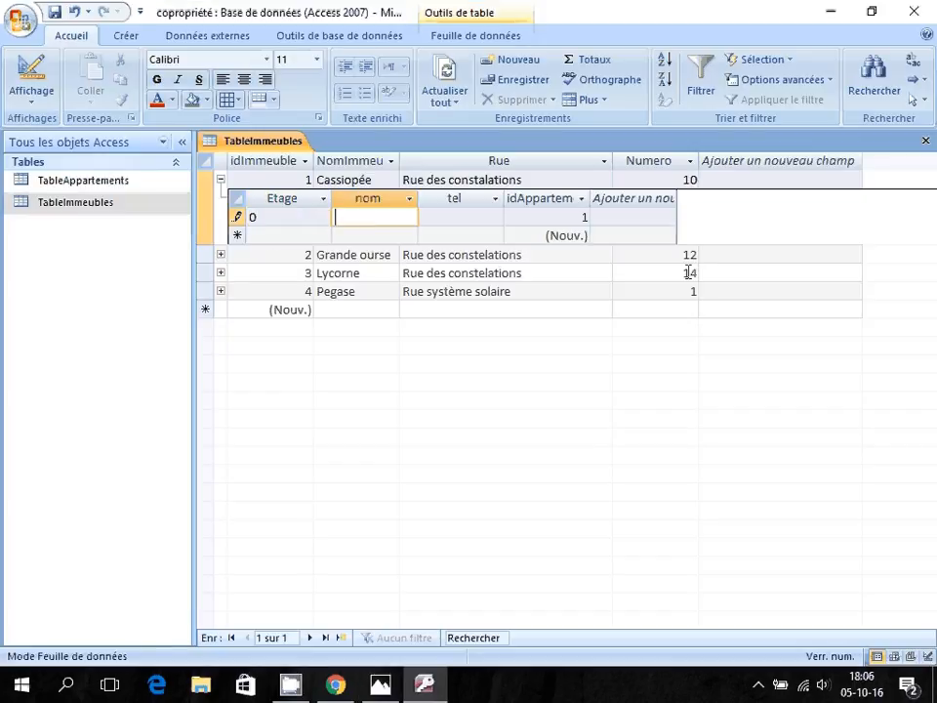
pyautogui.write('Duss')
pyautogui.press('Tab')
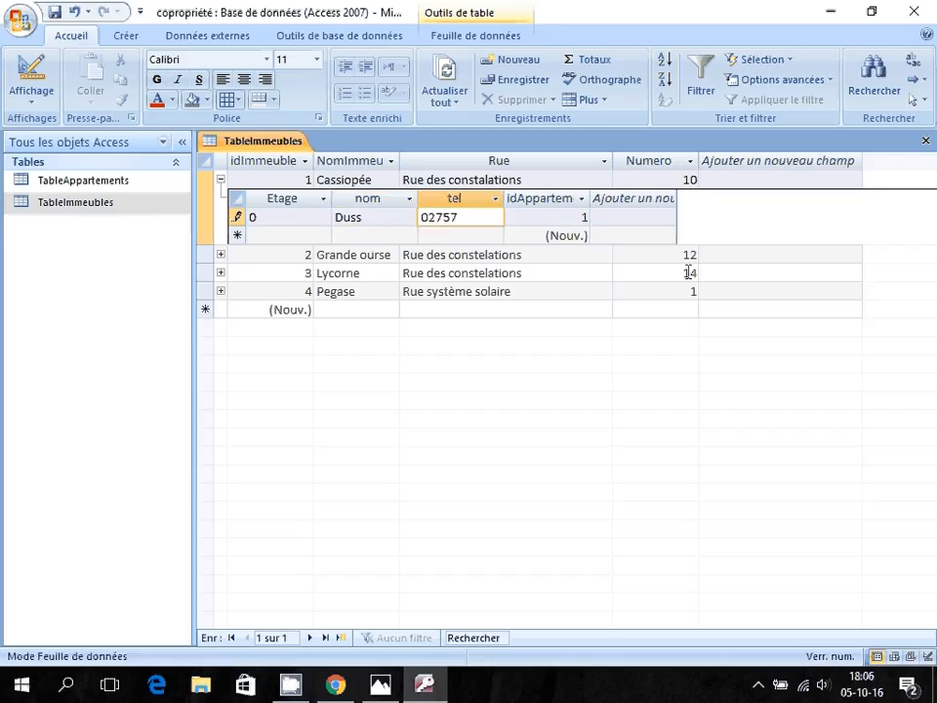
pyautogui.press('Tab')
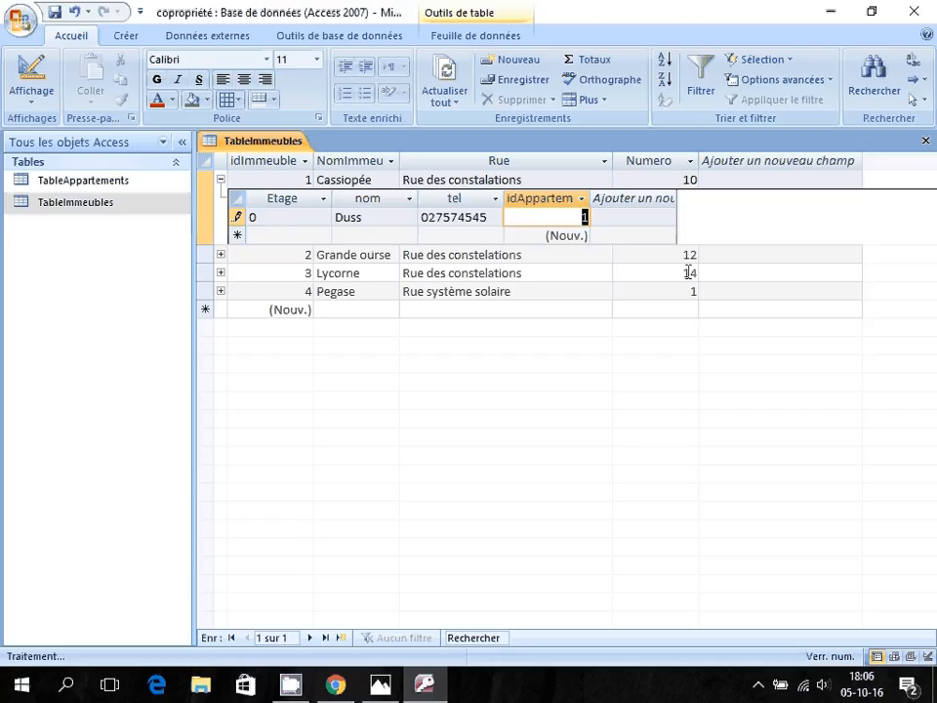
pyautogui.press('Tab')
pyautogui.press('Tab')
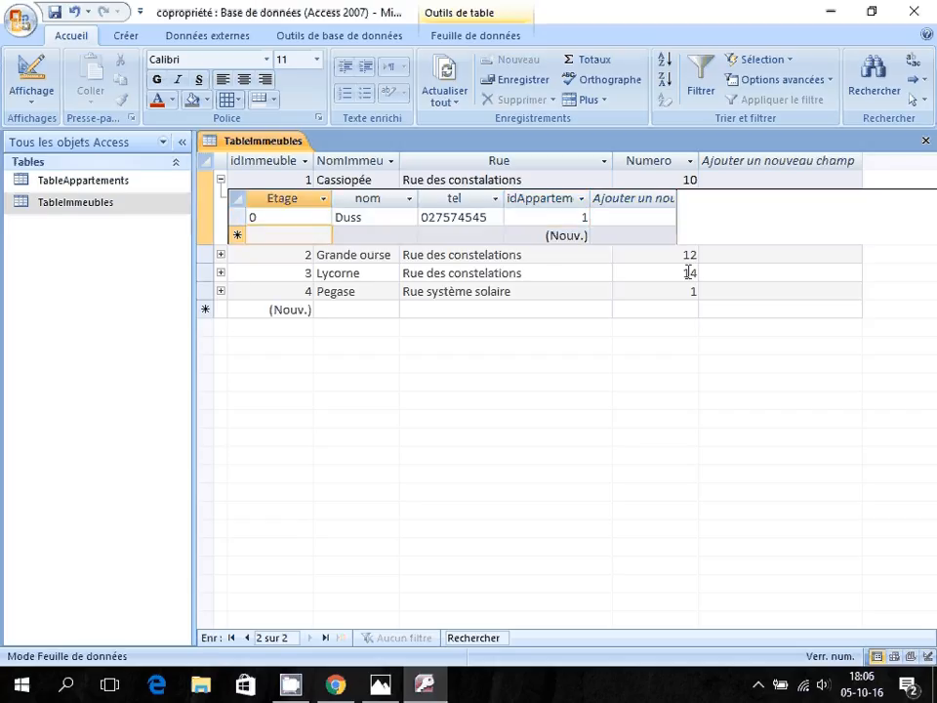
# Start Cassiopée's floor 1 apartment with its occupant's name.
pyautogui.hotkey('alt', 'Tab')
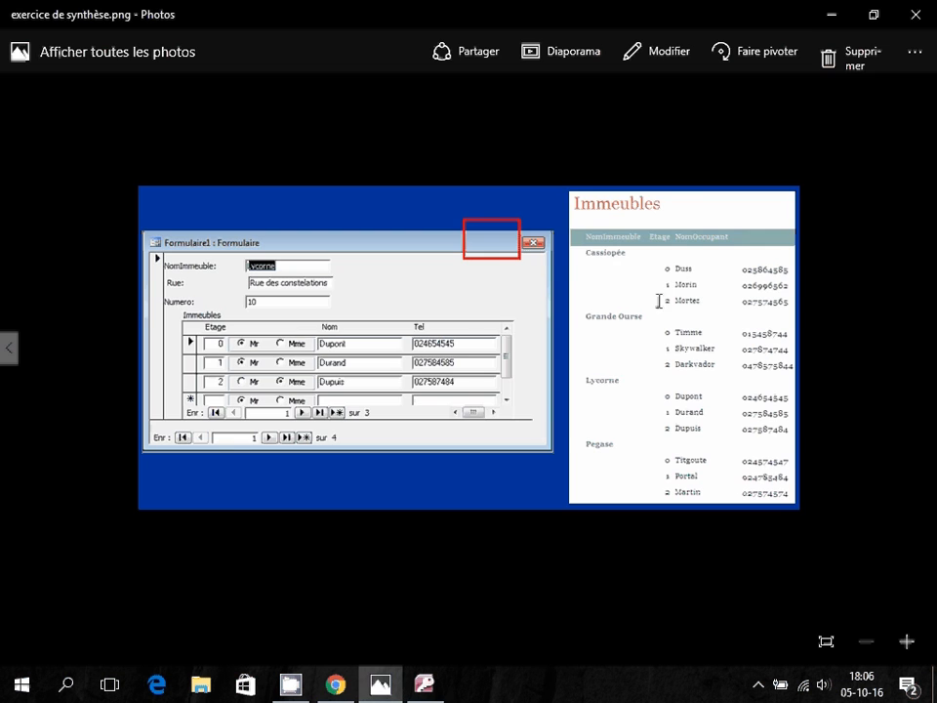
pyautogui.hotkey('alt', 'Tab')
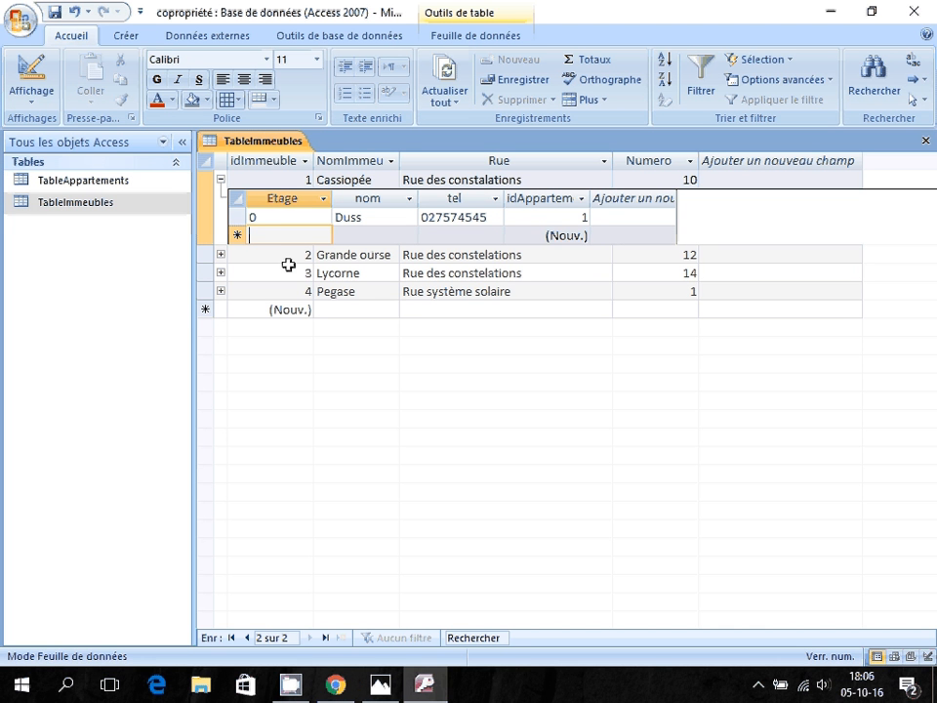
pyautogui.write('1')
pyautogui.press('Tab')
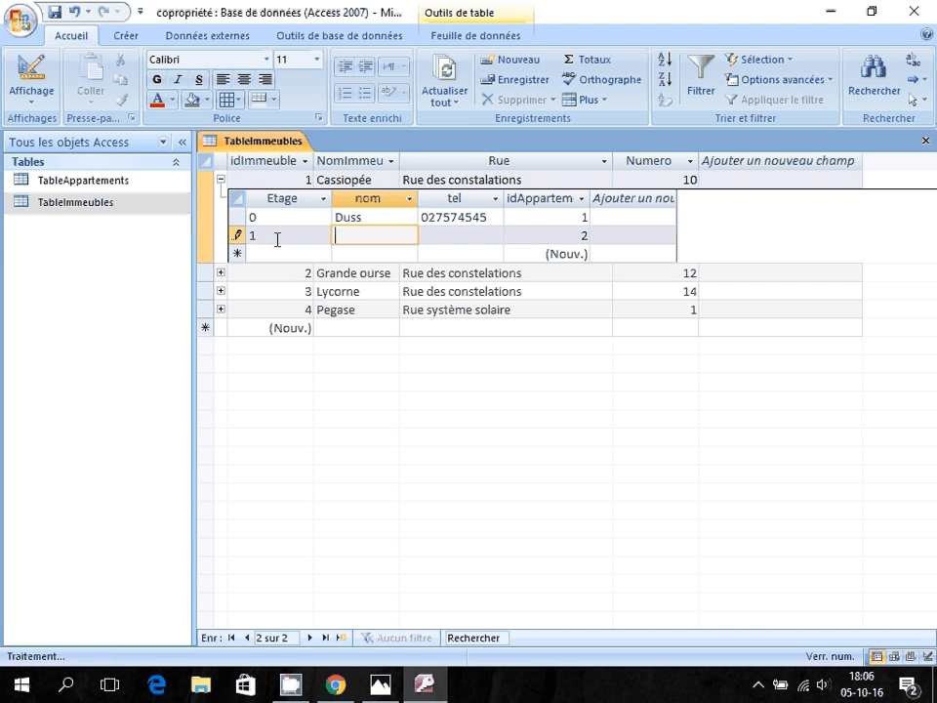
pyautogui.write('Morin')
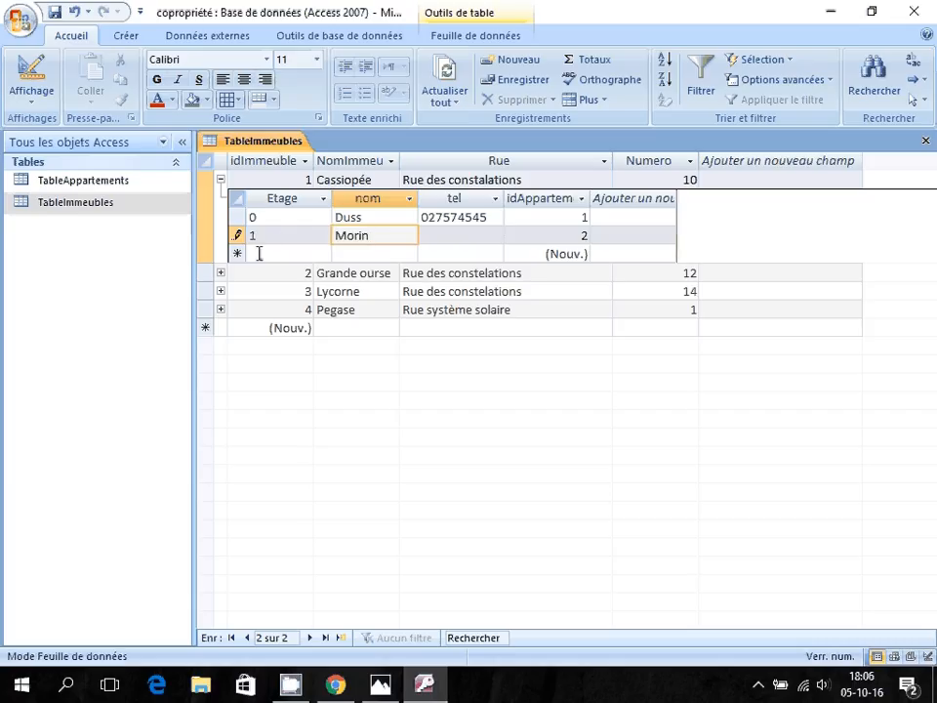
# Add the floor 2 apartment and fill in phone numbers for floors 1 and 2, then expand Grande ourse.
pyautogui.click(259, 254)
pyautogui.write('2')
pyautogui.press('Tab')
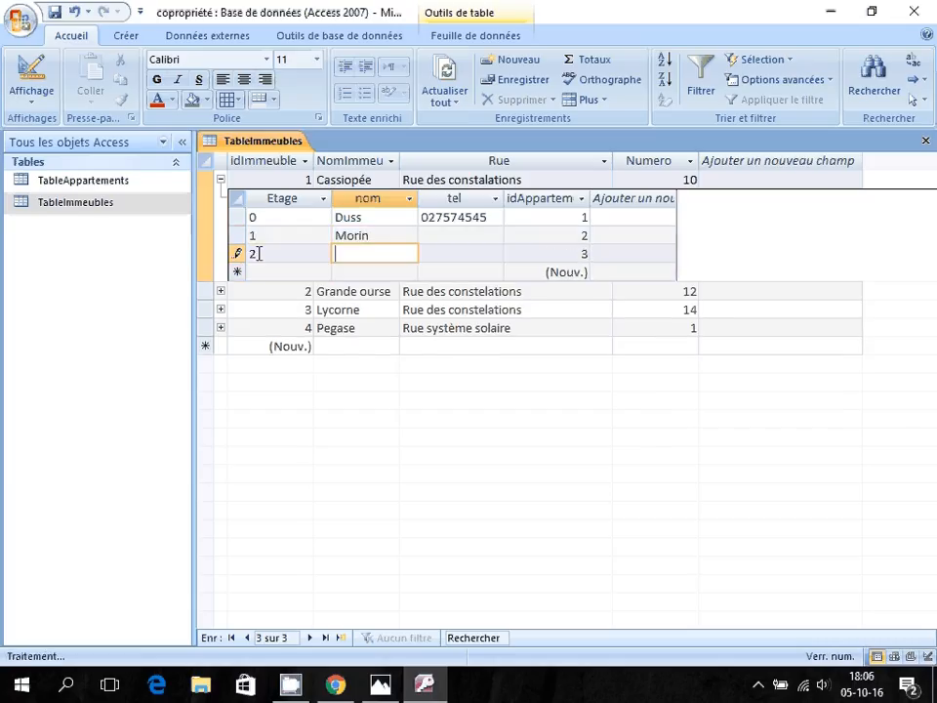
pyautogui.write('Mortez')
pyautogui.press('Tab')
pyautogui.press('Up')
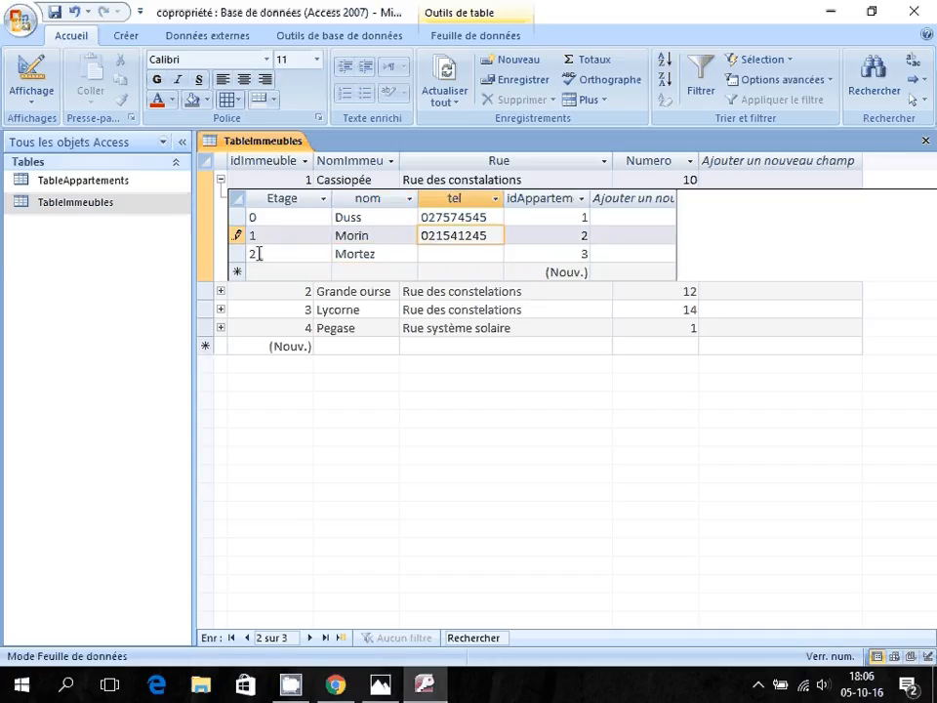
pyautogui.press('Down')
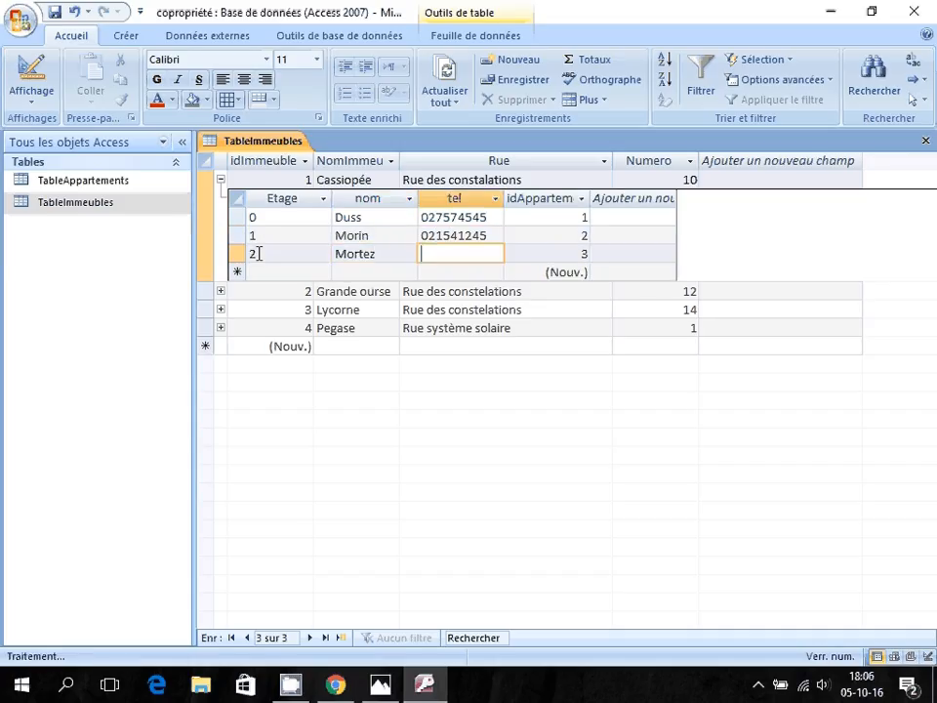
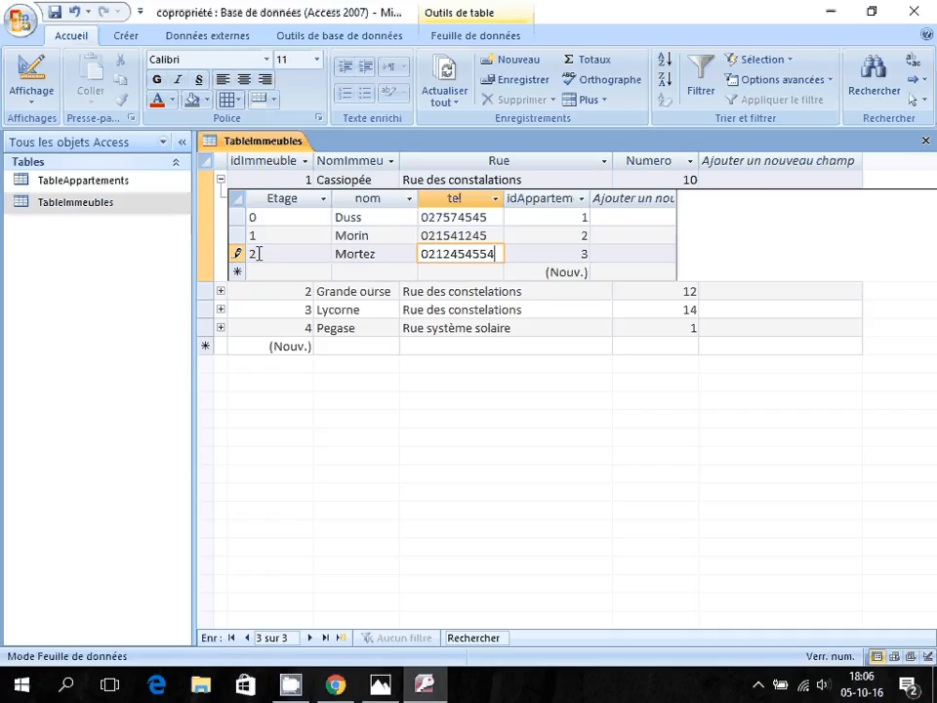
pyautogui.click(220, 291)
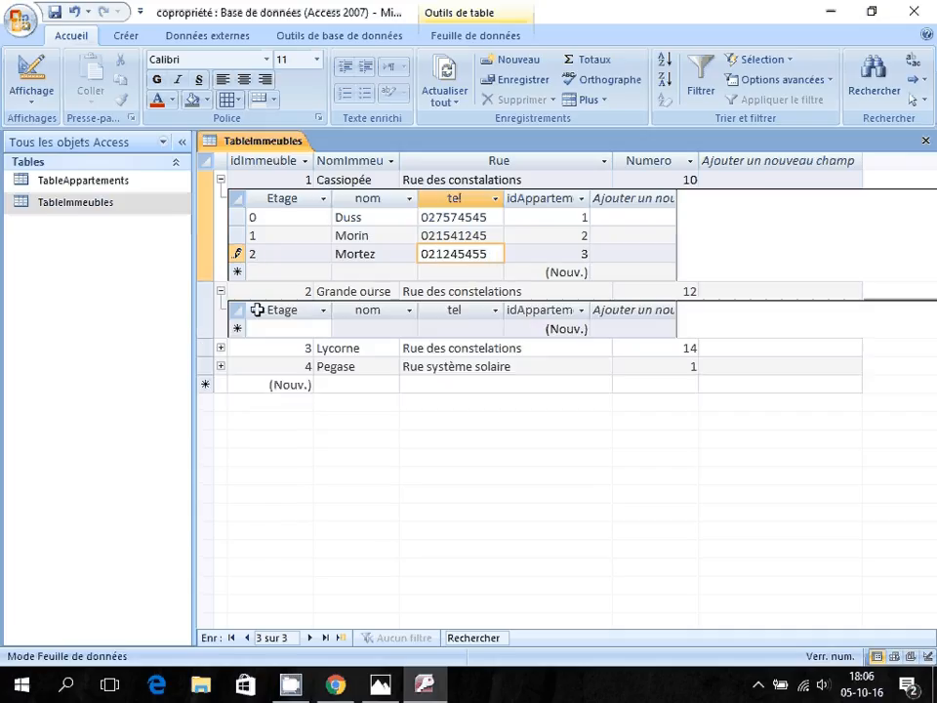
pyautogui.hotkey('alt', 'Tab')
pyautogui.hotkey('alt', 'Tab')
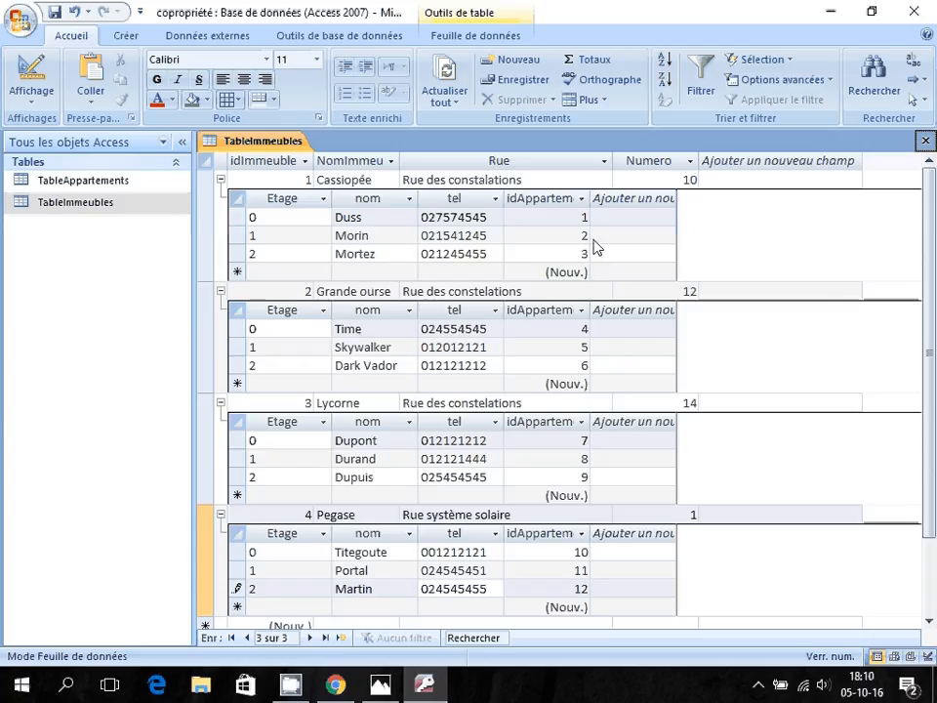
# Close TableImmeubles, saving its layout changes.
pyautogui.click(926, 142)
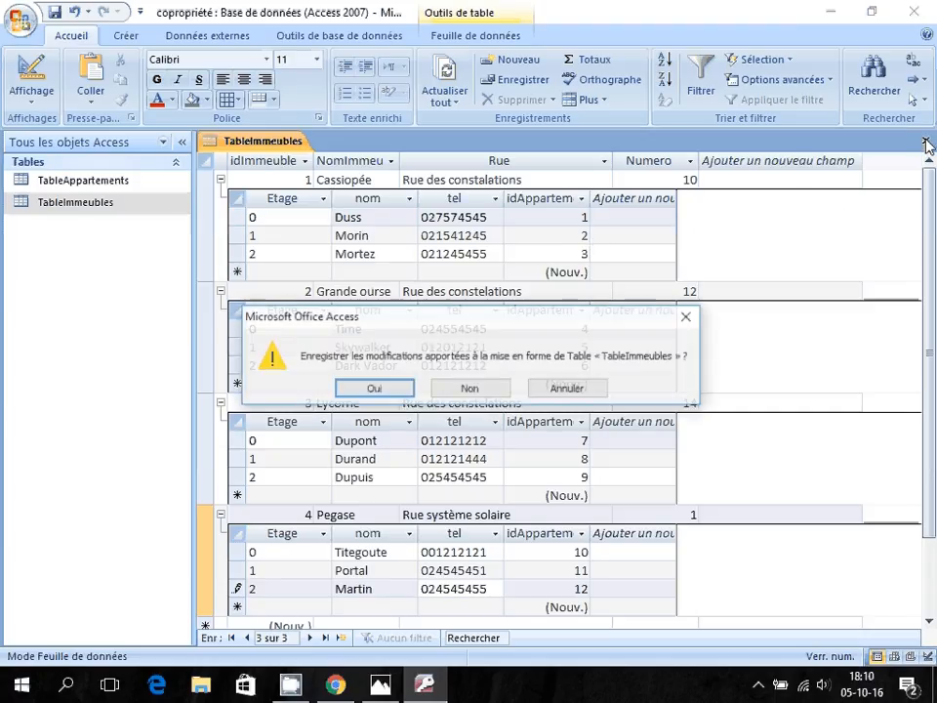
pyautogui.click(377, 389)
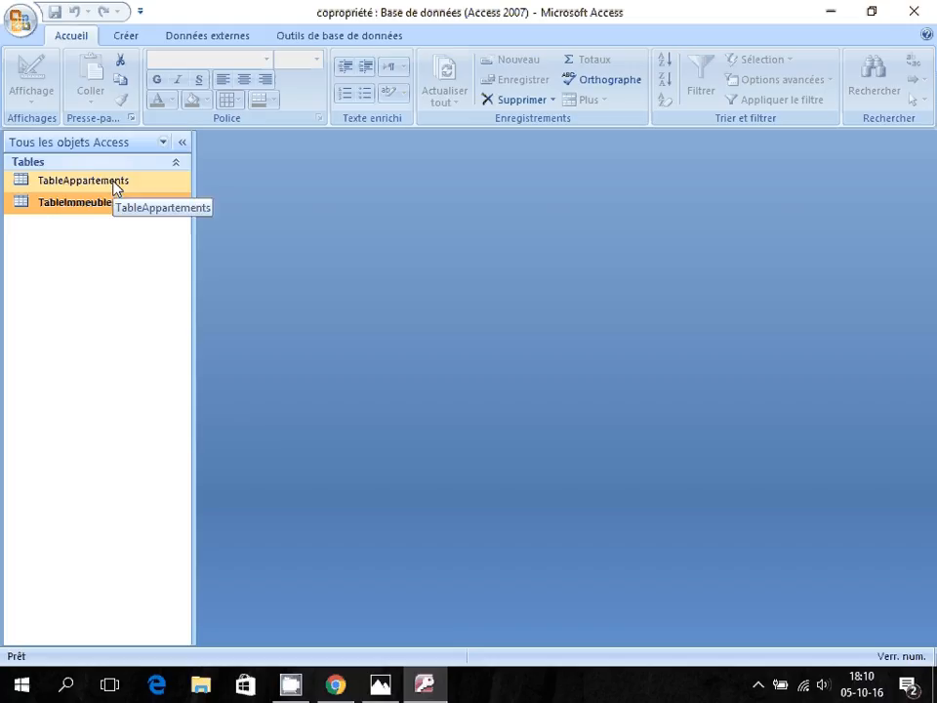